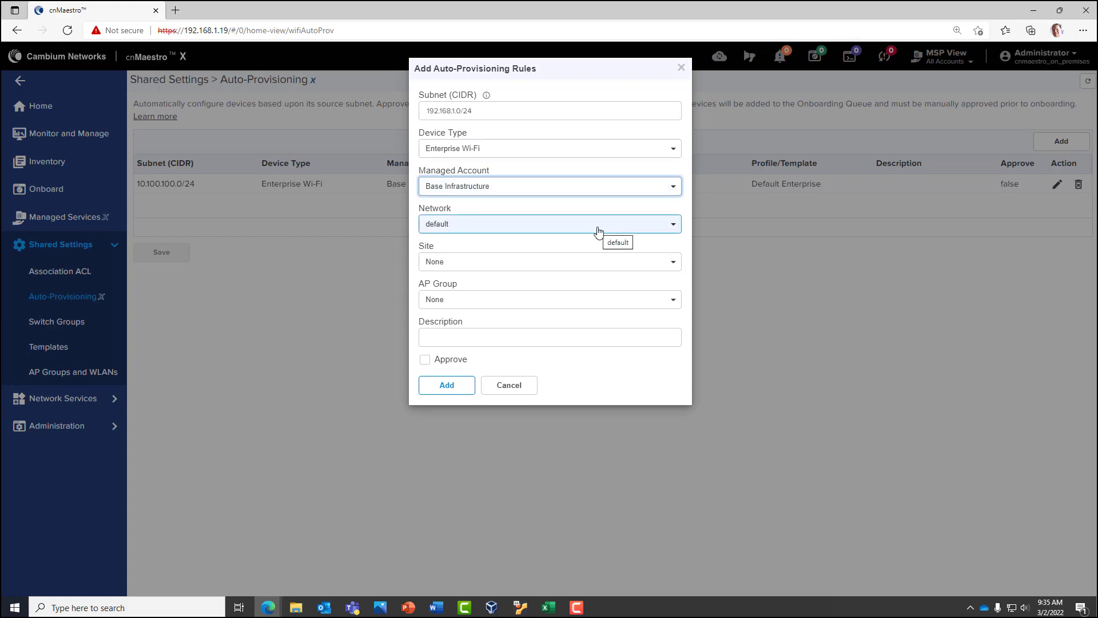
# Complete the 192.168.1.0/24 auto-provisioning rule with network Demo_Network, site Demo_Site and AP group Demo_APGroup, add it and save
pyautogui.click(589, 291)
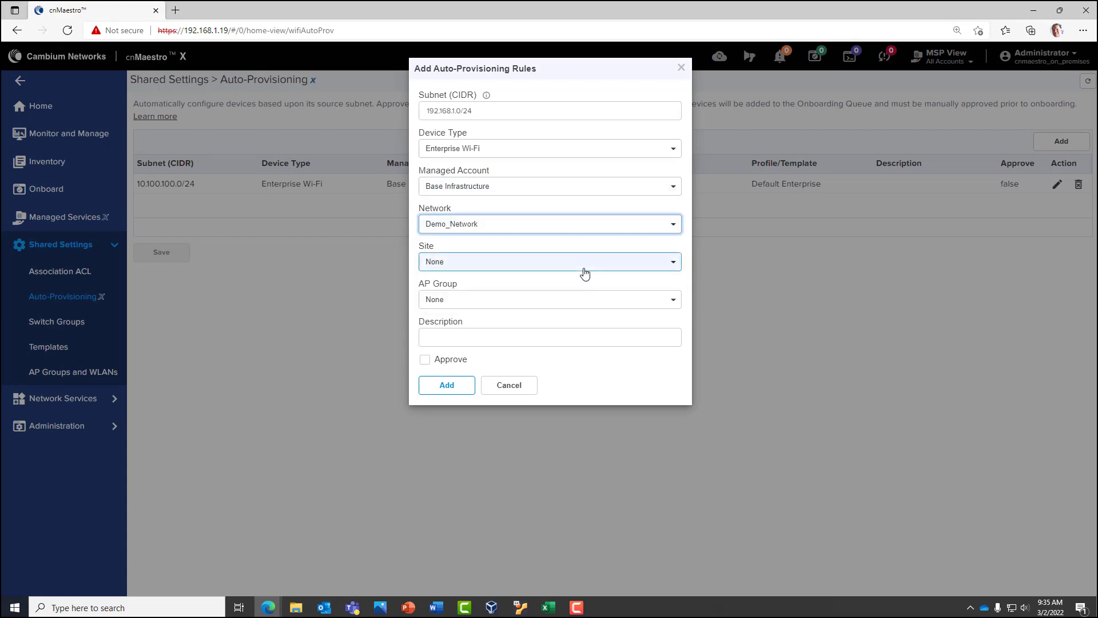
pyautogui.click(584, 271)
pyautogui.click(578, 325)
pyautogui.click(559, 301)
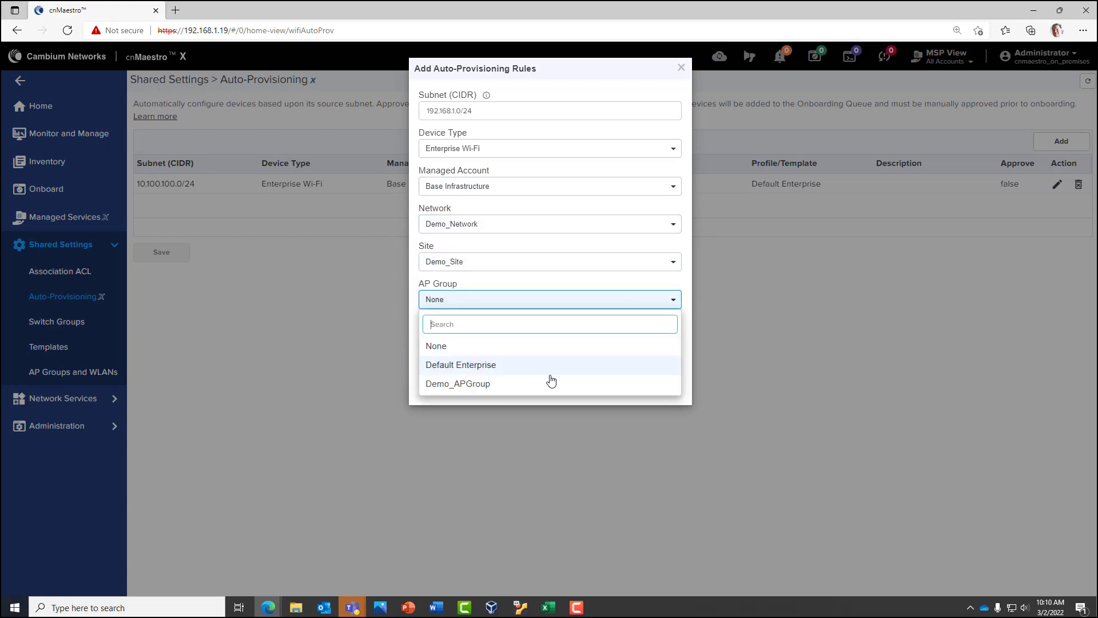
pyautogui.click(551, 380)
pyautogui.click(444, 385)
pyautogui.click(159, 271)
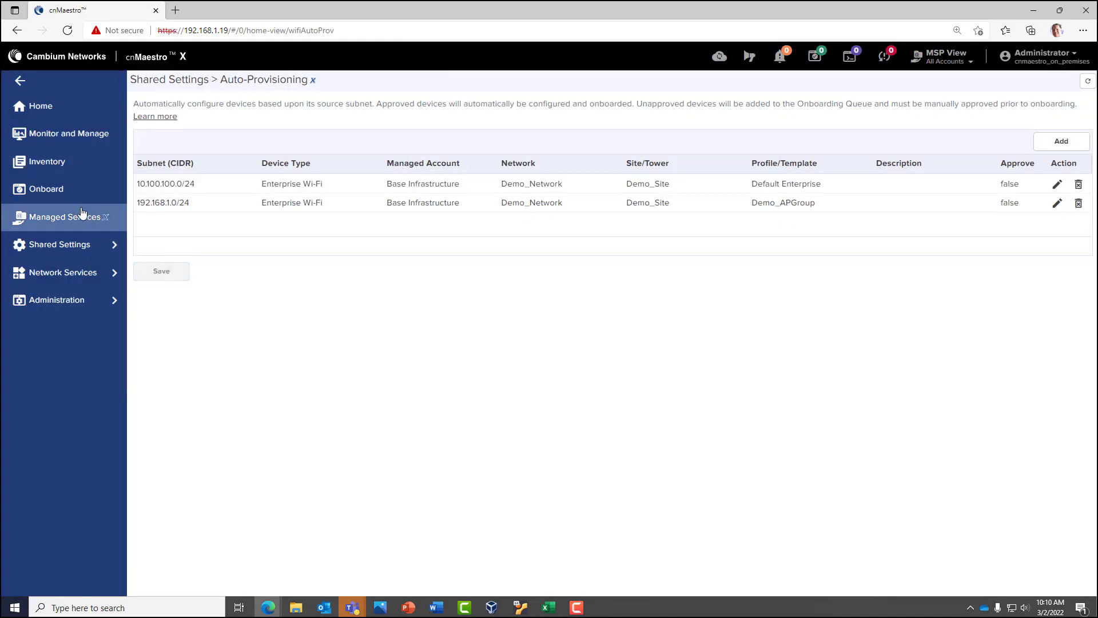
# Claim a device for onboarding by its MAC address b4:a2:5c:00:71:18
pyautogui.click(46, 188)
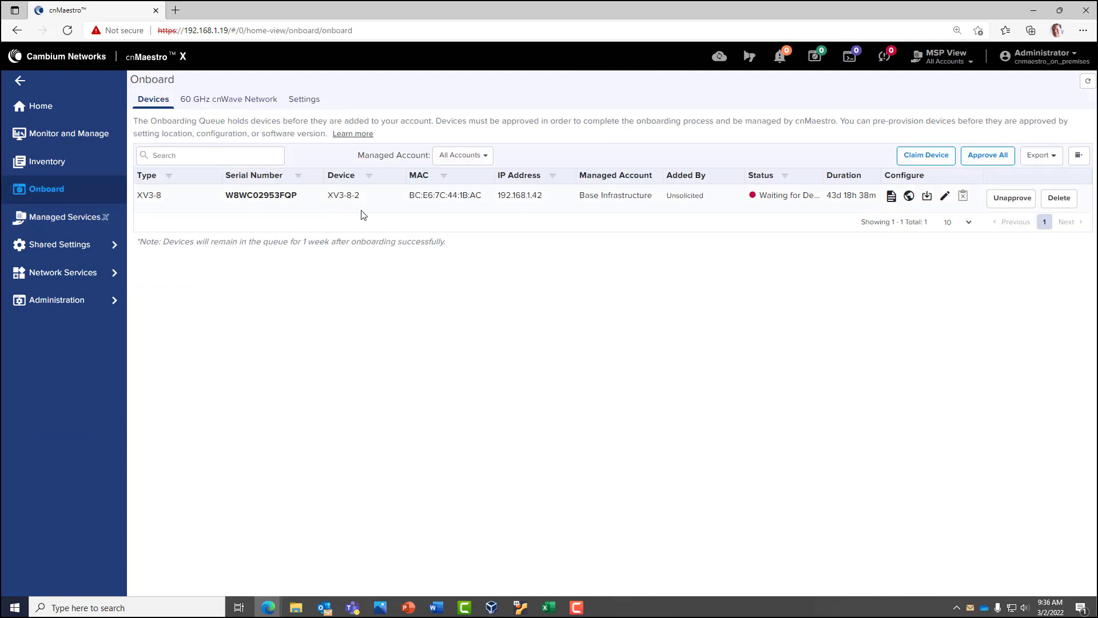
pyautogui.click(931, 160)
pyautogui.click(657, 157)
pyautogui.click(512, 273)
pyautogui.click(436, 321)
pyautogui.write('b4:a2:5c:00:71:18')
pyautogui.click(444, 347)
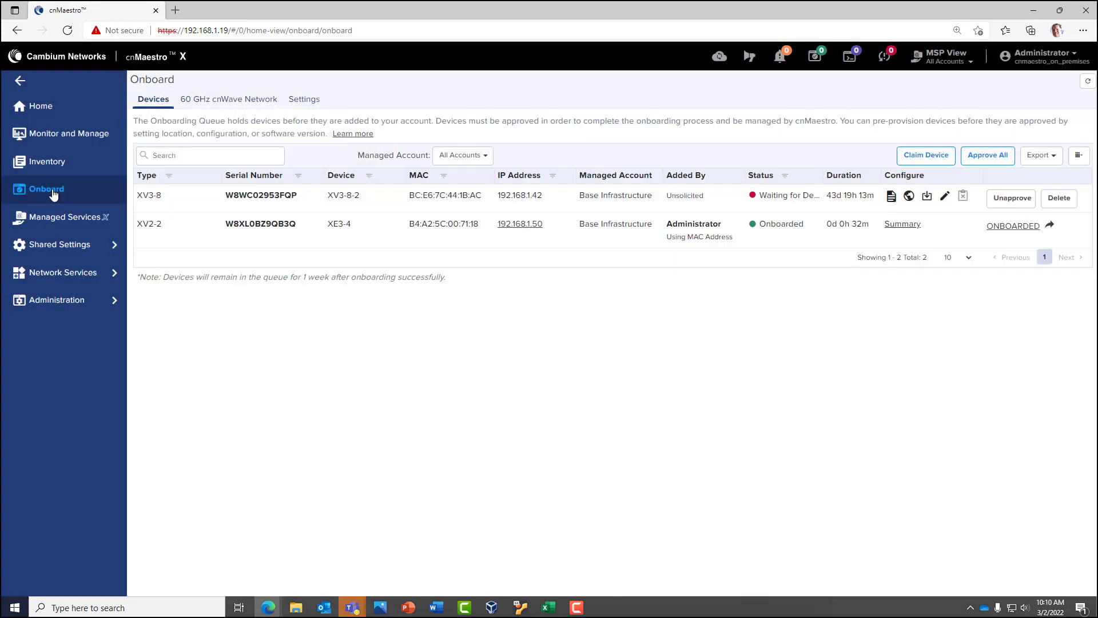
# Open the configuration of the onboarded XE3-4 access point in Monitor and Manage
pyautogui.click(59, 136)
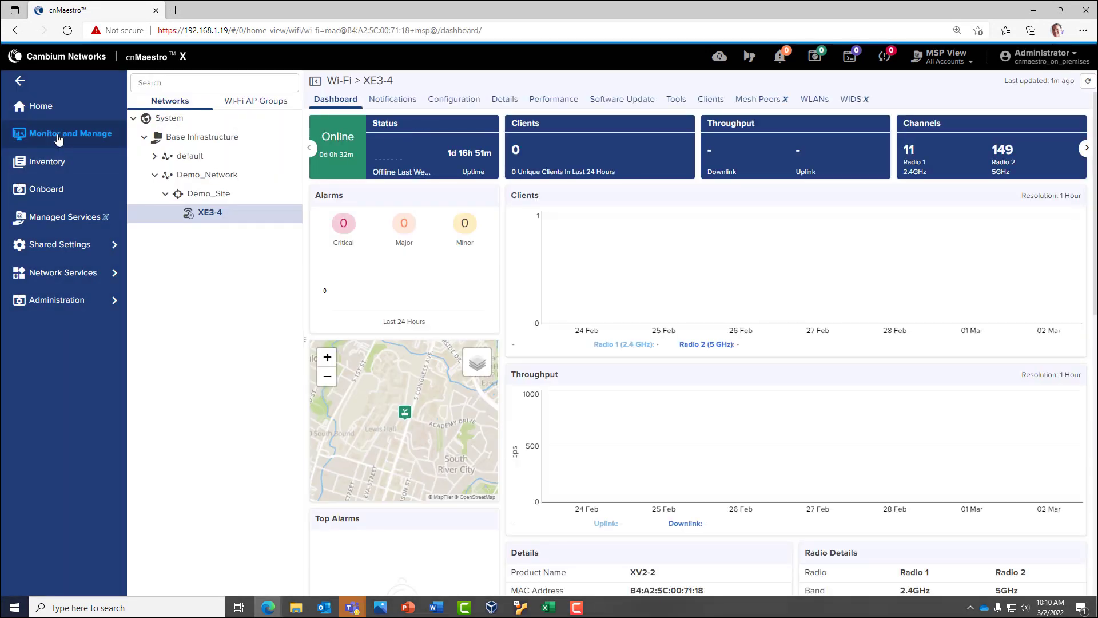
pyautogui.click(458, 104)
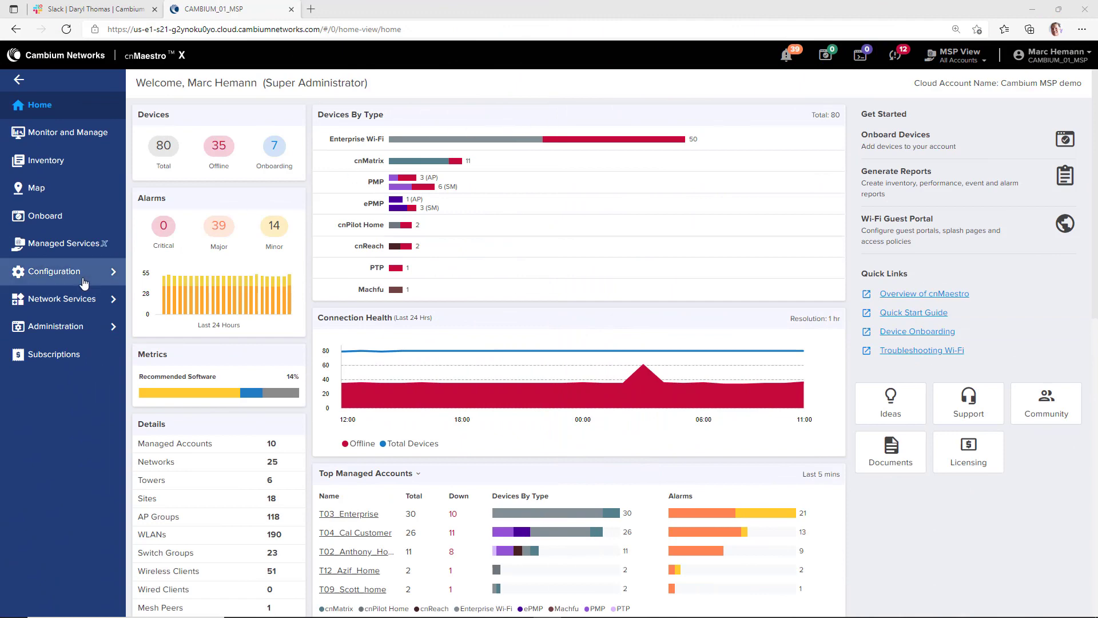
# Create a guest access portal named Acme_HQ_Guest under Network Services
pyautogui.click(63, 298)
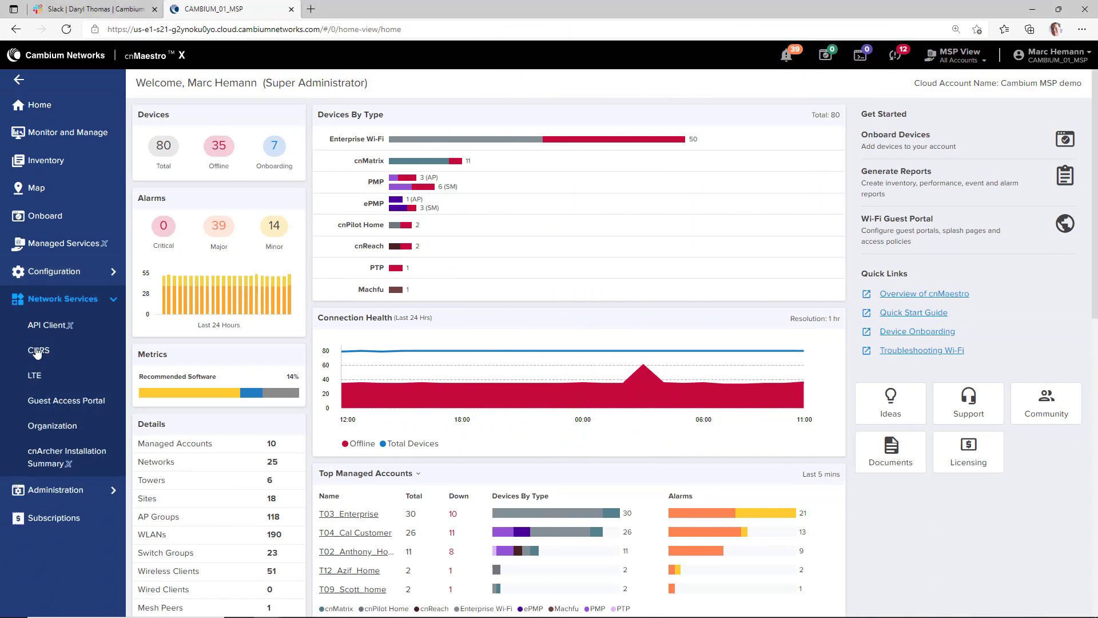
pyautogui.click(57, 401)
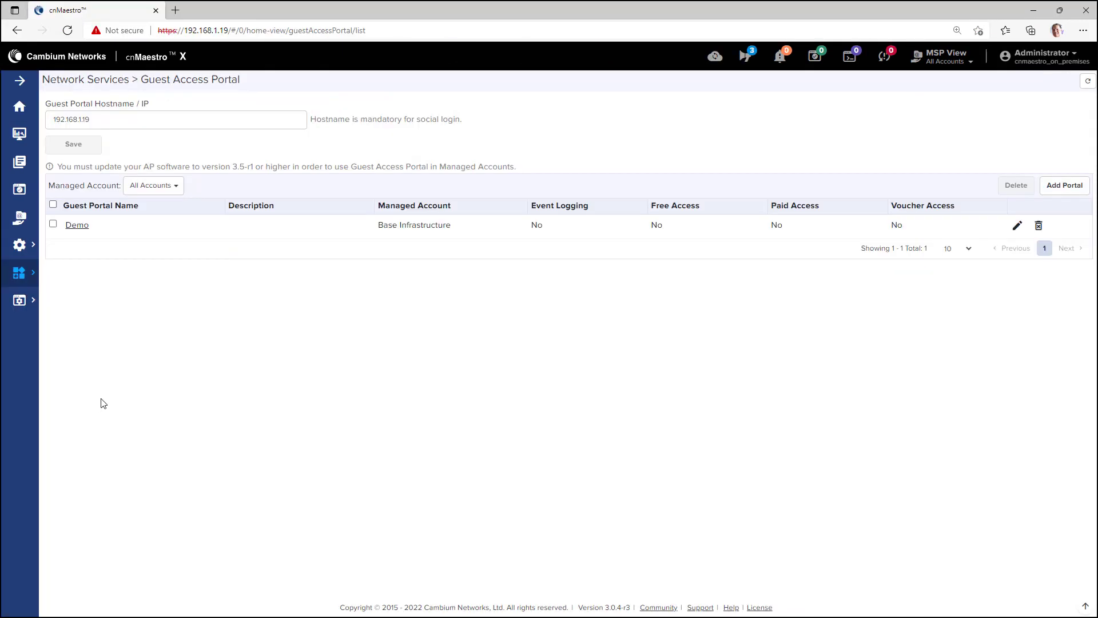
pyautogui.click(1055, 193)
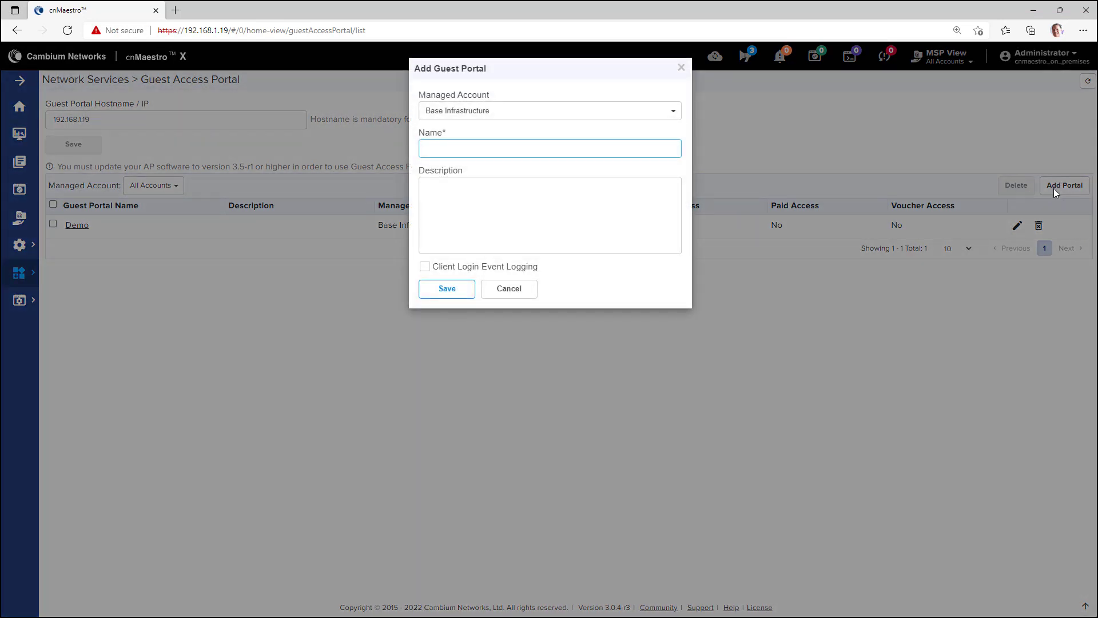
pyautogui.write('Acme_HQ_Guest')
pyautogui.click(581, 195)
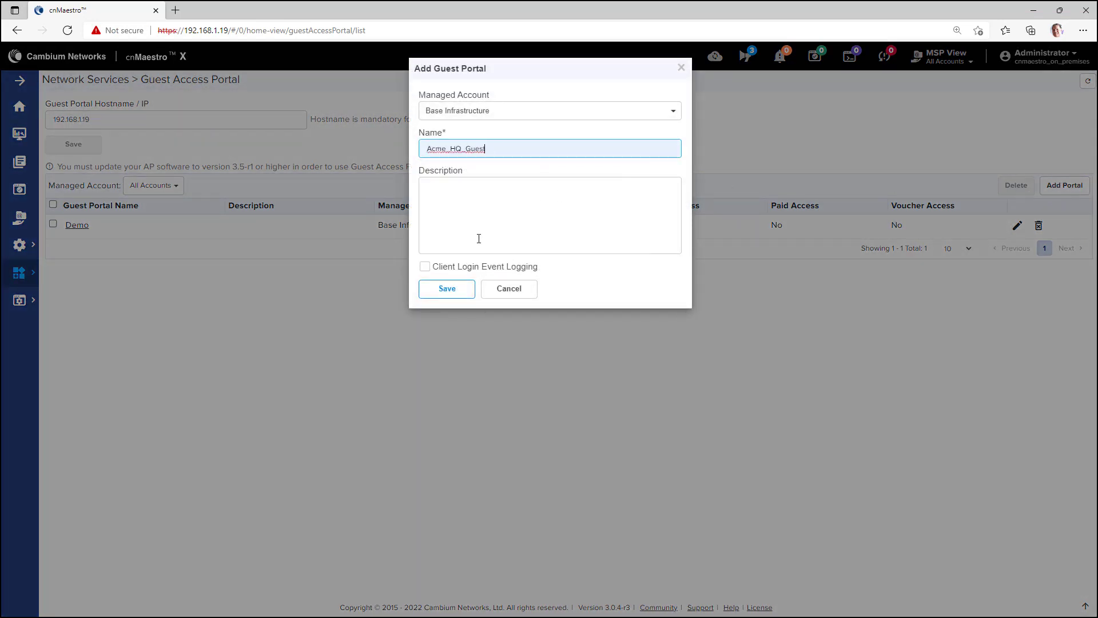
pyautogui.click(447, 288)
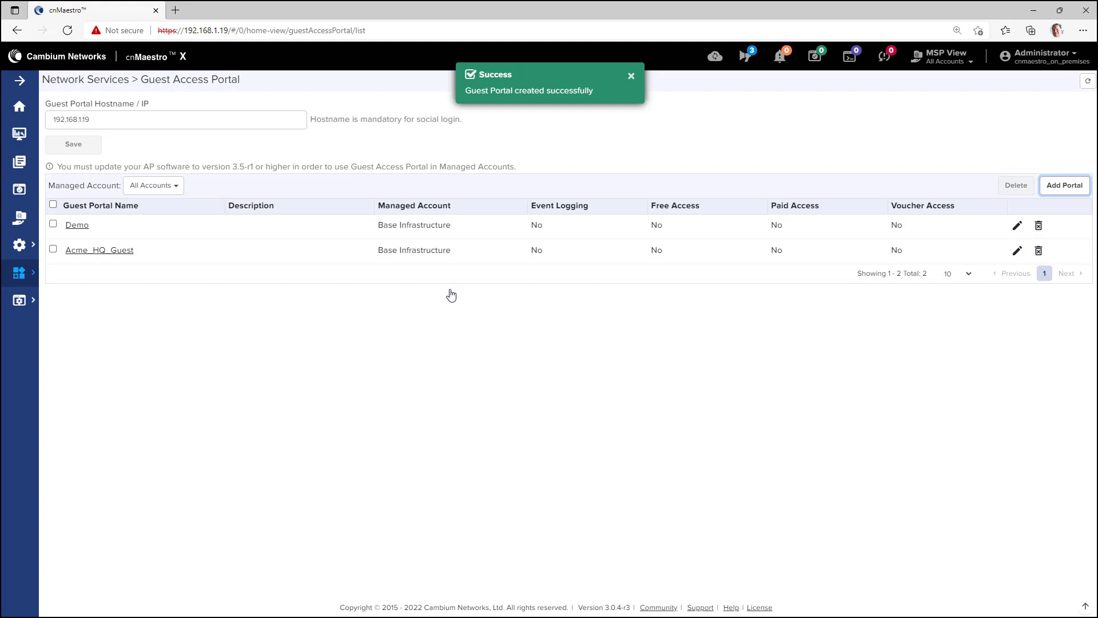
# Open the Acme_HQ_Guest portal's splash page, preview the Beach and Coffee templates, and choose the Hotel template
pyautogui.click(118, 253)
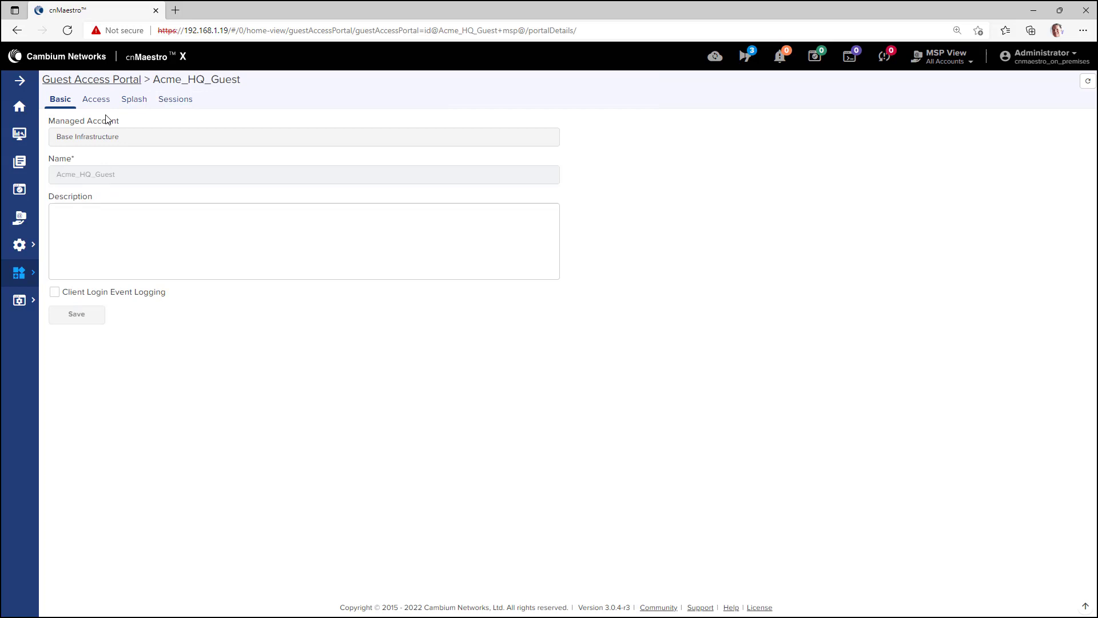
pyautogui.click(134, 101)
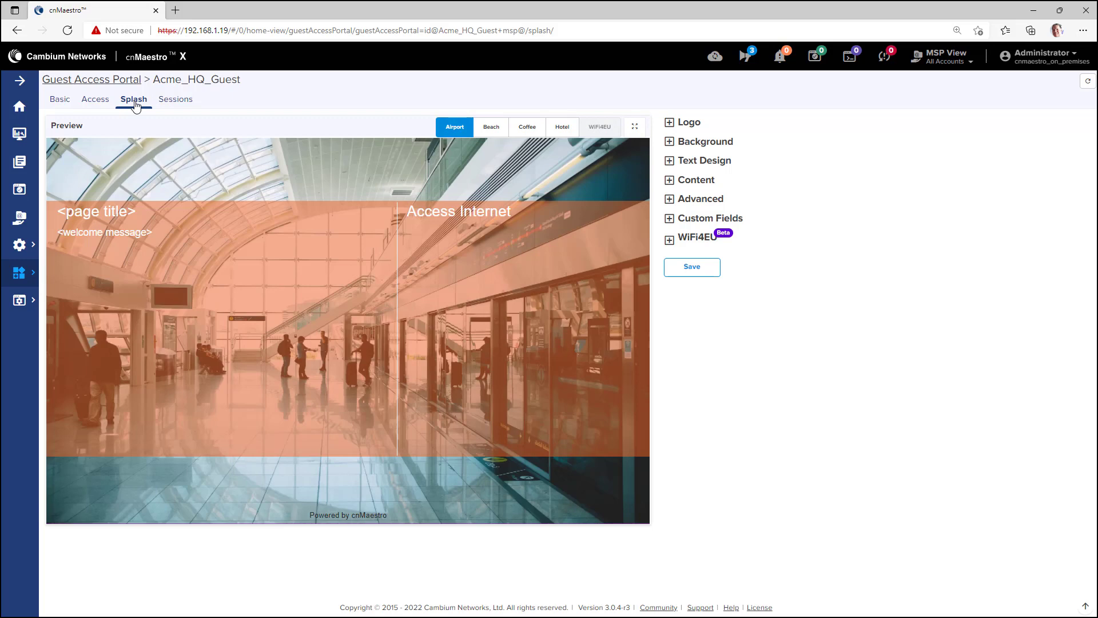
pyautogui.click(495, 131)
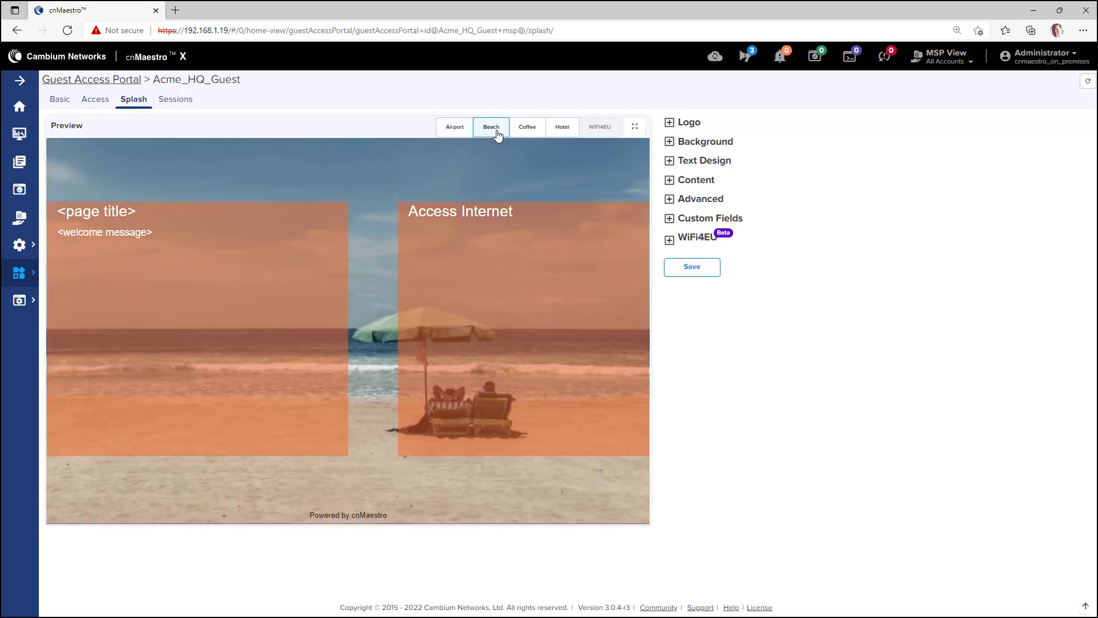
pyautogui.click(532, 132)
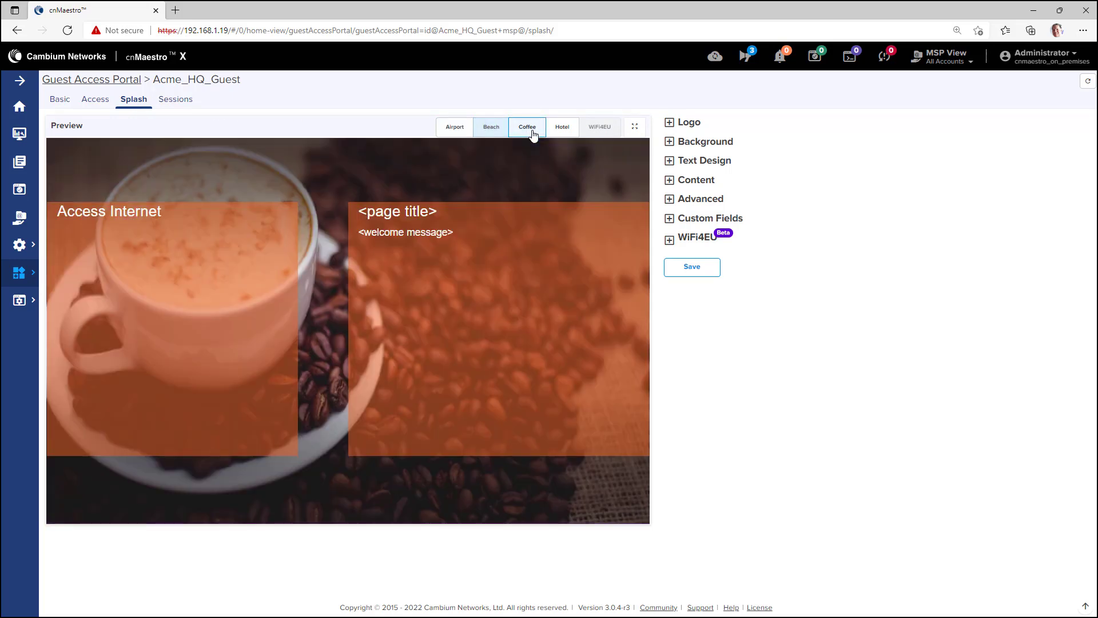
pyautogui.click(560, 135)
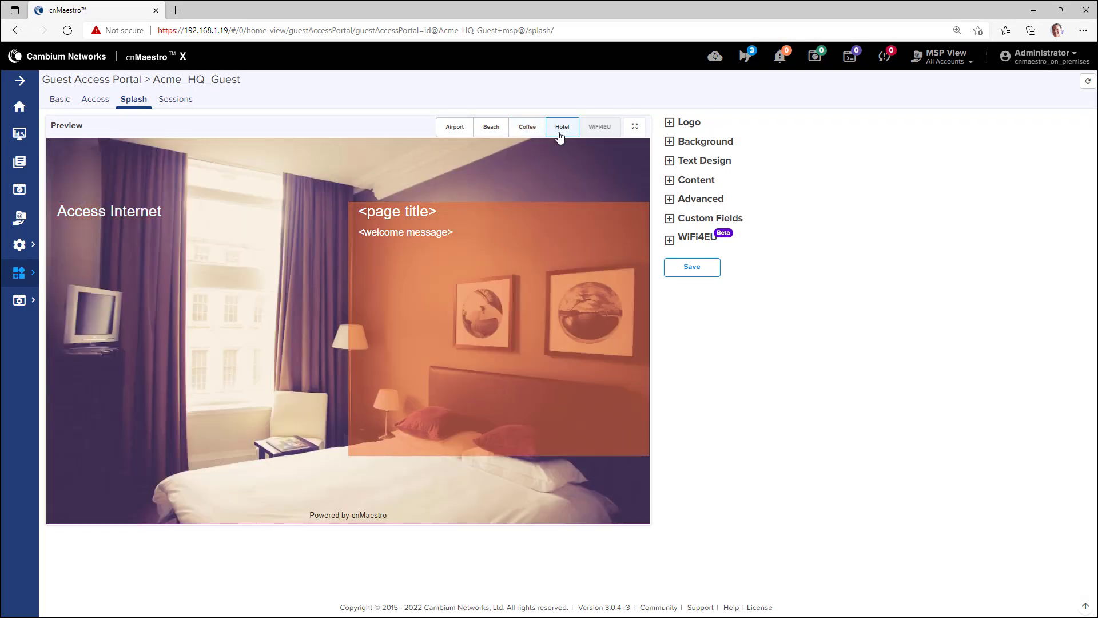
# Upload acme.png as the splash page logo and an office building photo as its background image
pyautogui.click(670, 124)
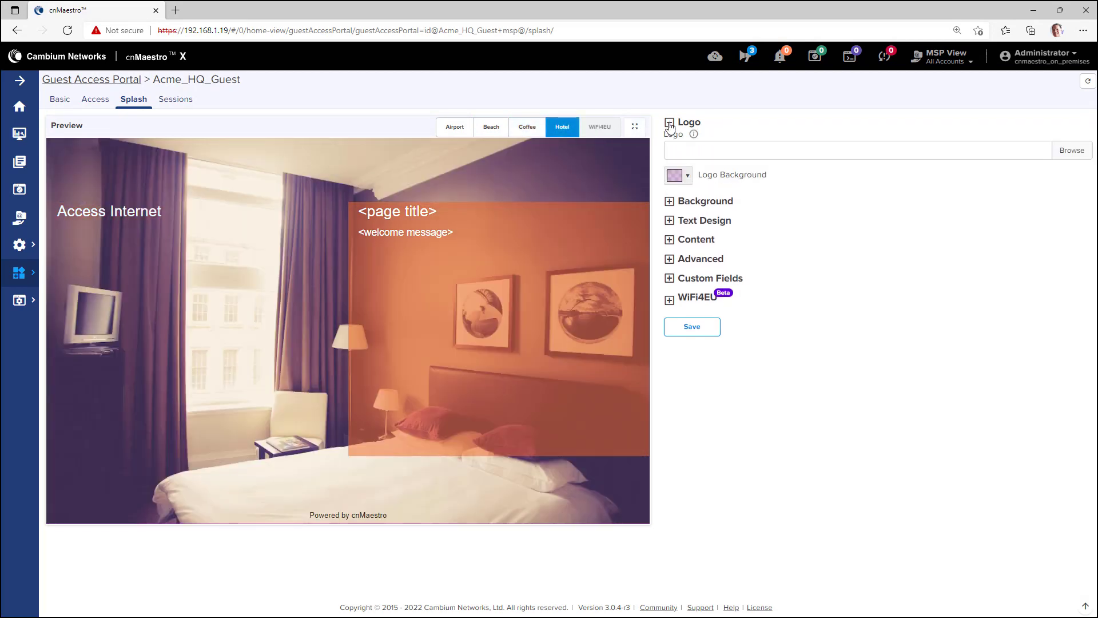
pyautogui.click(1072, 151)
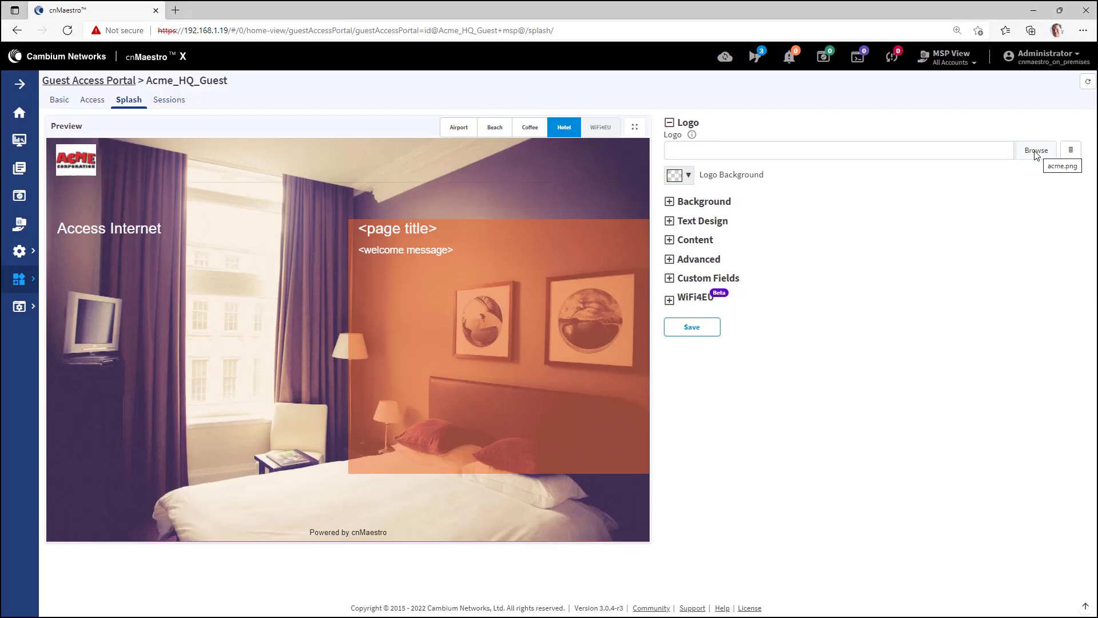
pyautogui.click(670, 201)
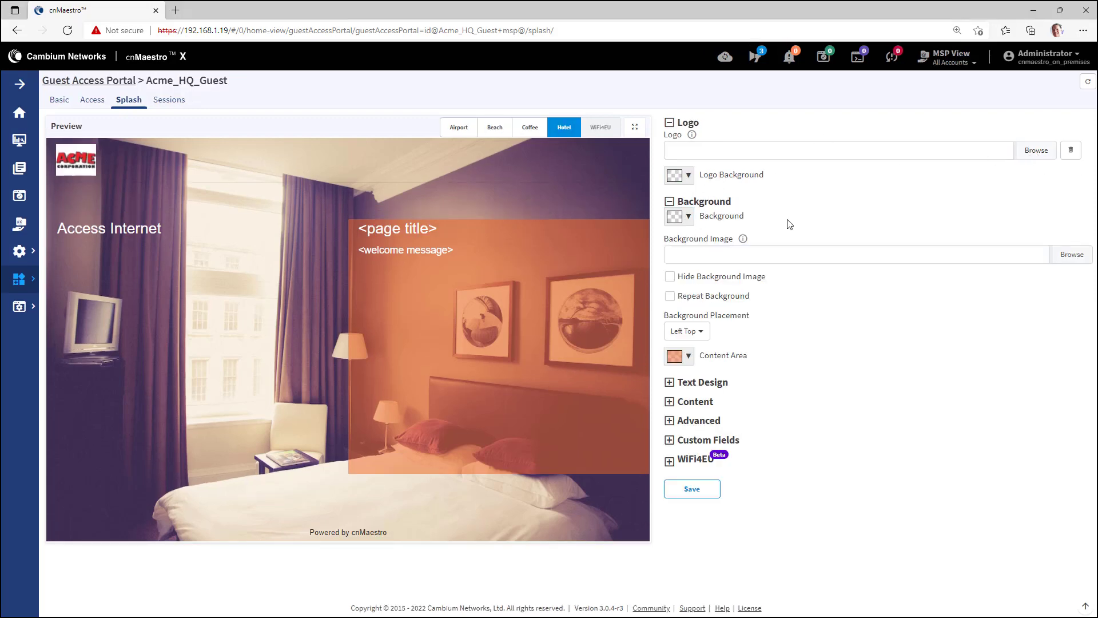
pyautogui.click(1065, 258)
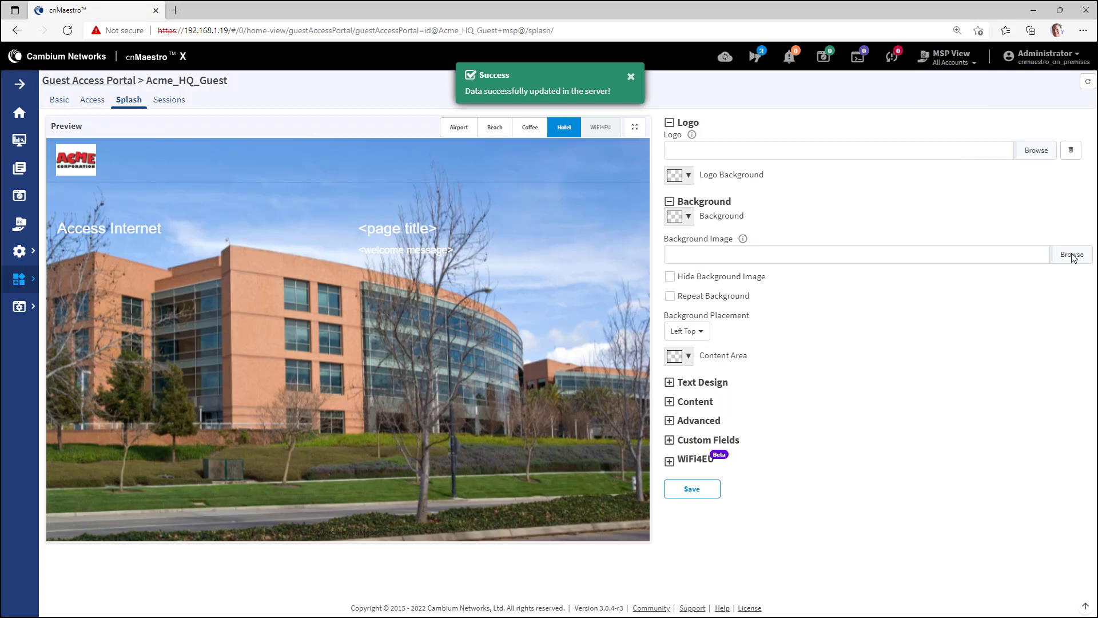
# Set the splash page title to "Acme Corporation", the message to "Guest Premium Internet Service" and the login title to "Rocket Speeds"
pyautogui.click(669, 402)
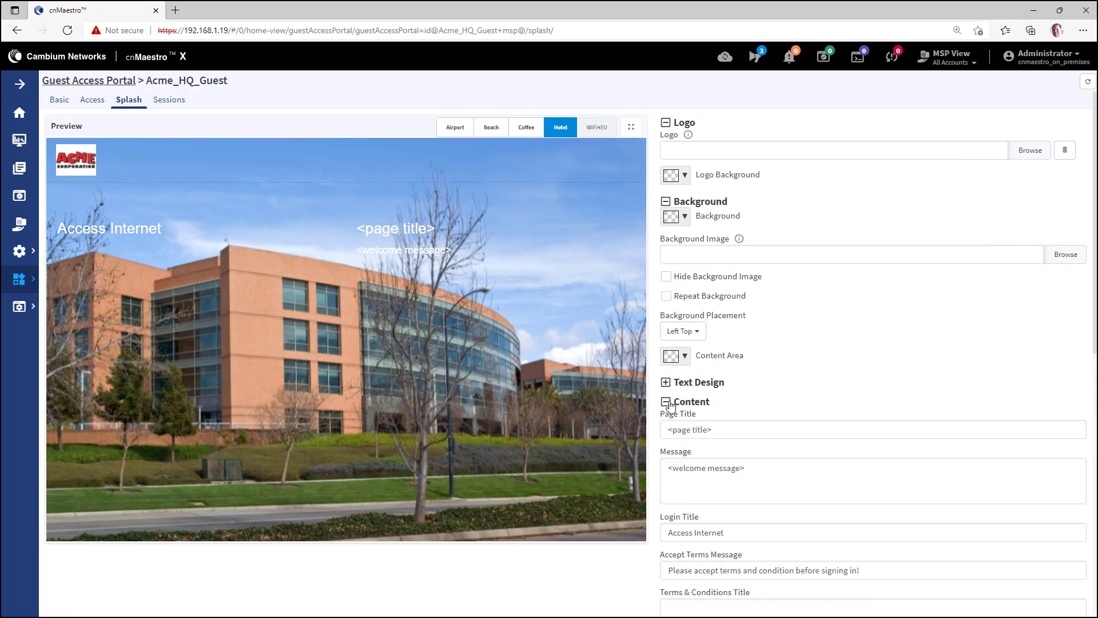
pyautogui.click(663, 429)
pyautogui.write('Acme Corporation')
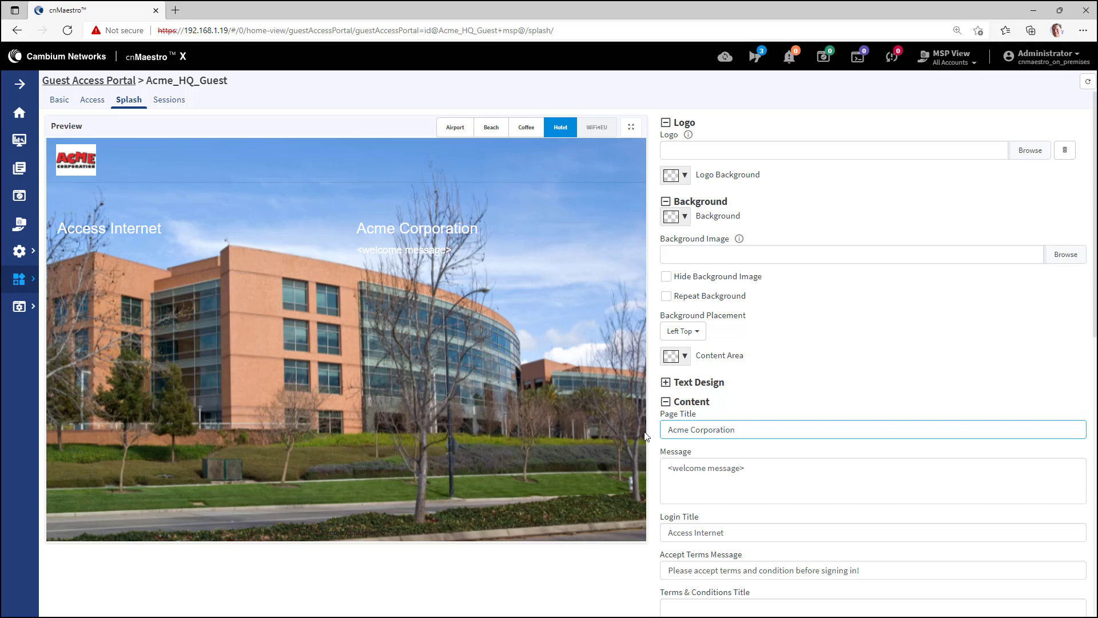
pyautogui.press('Tab')
pyautogui.write('Guest Premium Internet Service')
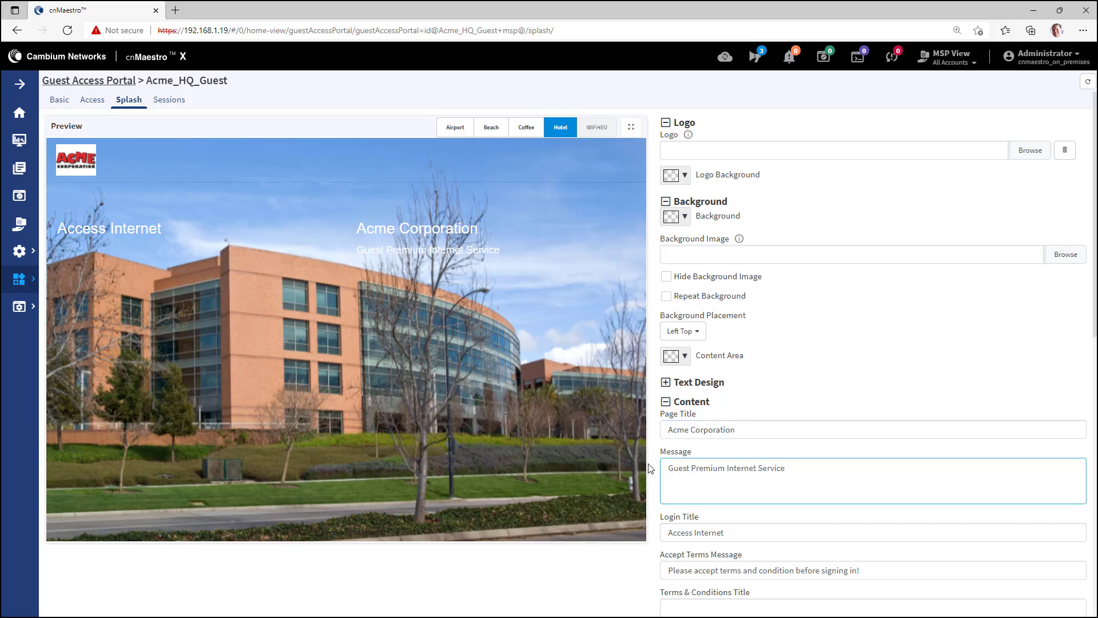
pyautogui.press('Tab')
pyautogui.write('Rocket Speeds')
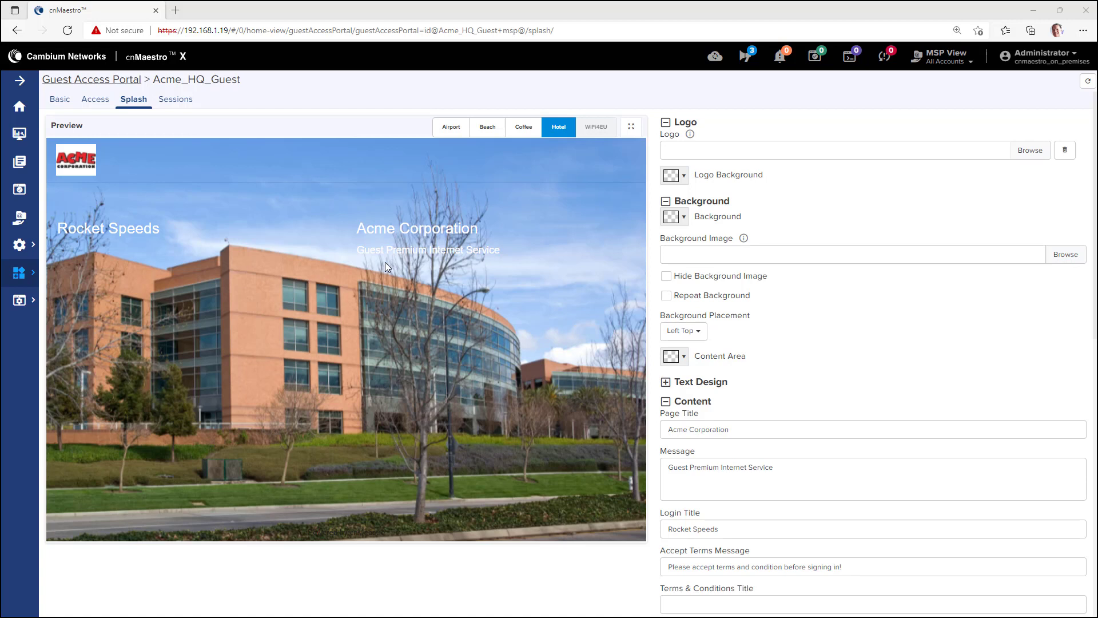
# Review the portal's free, paid and voucher access options
pyautogui.click(94, 101)
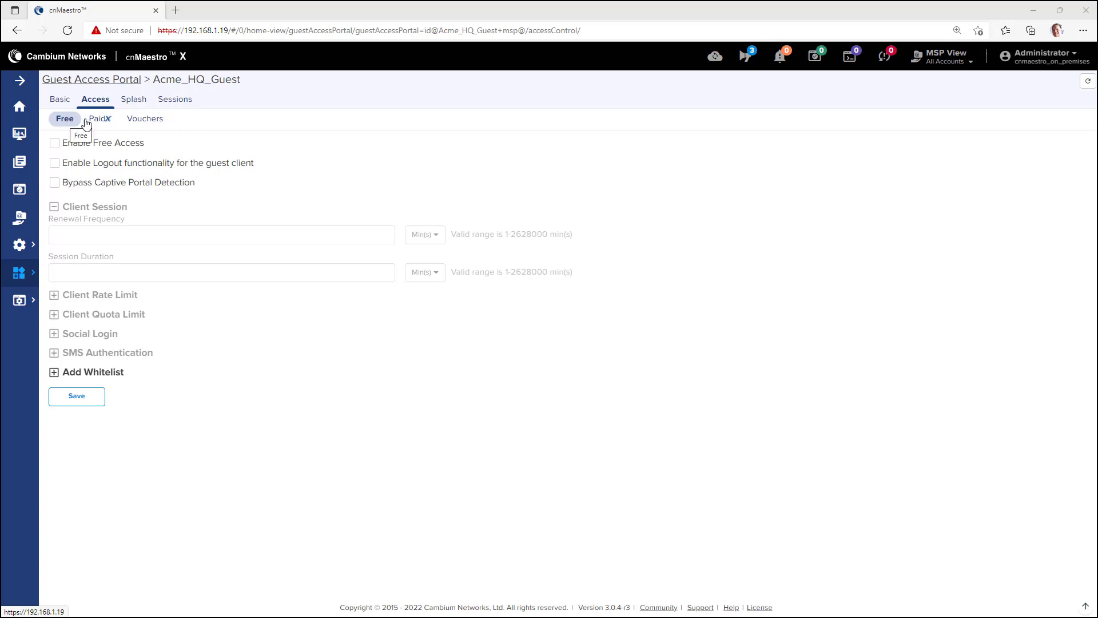
pyautogui.click(106, 121)
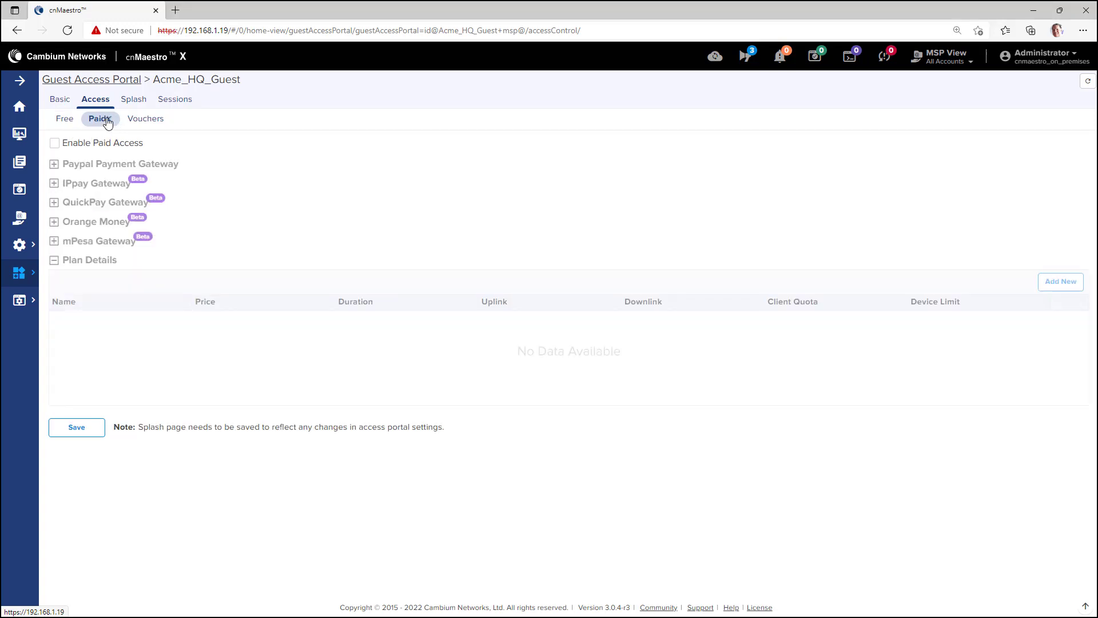
pyautogui.click(143, 122)
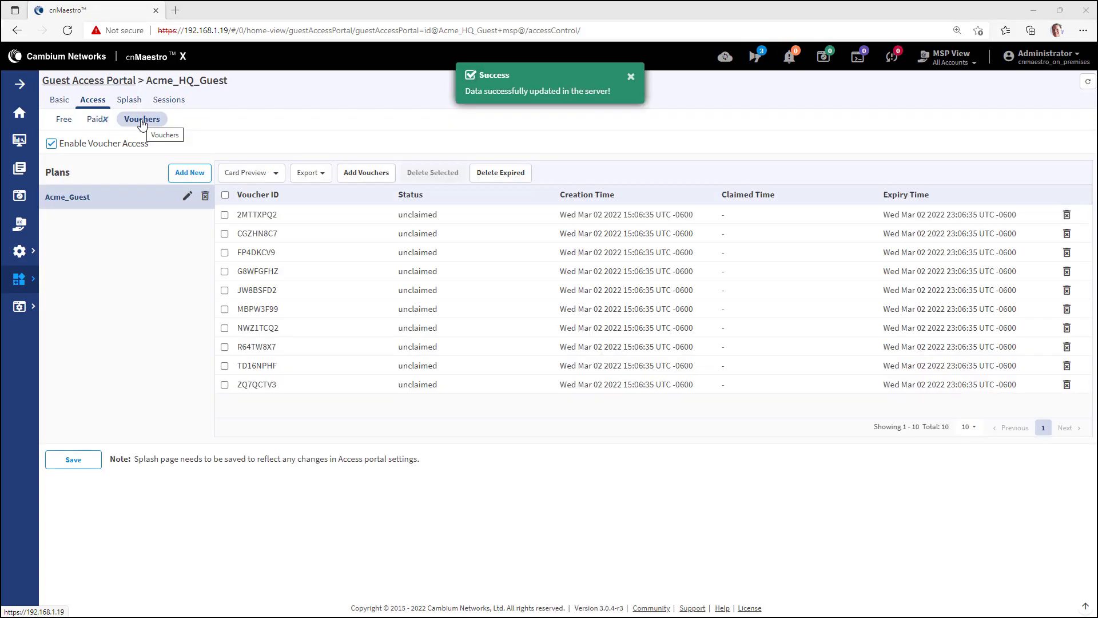
# Enable paid access with the Paypal payment gateway, enter the PDT identity token, and save the access settings
pyautogui.click(96, 120)
pyautogui.click(51, 145)
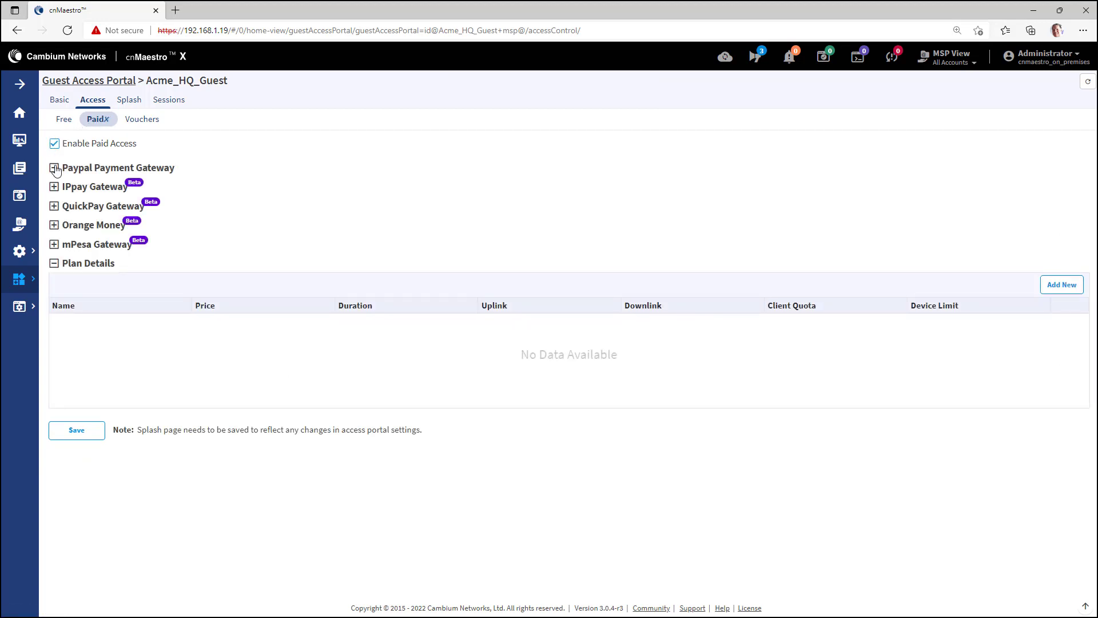
pyautogui.click(54, 167)
pyautogui.click(55, 183)
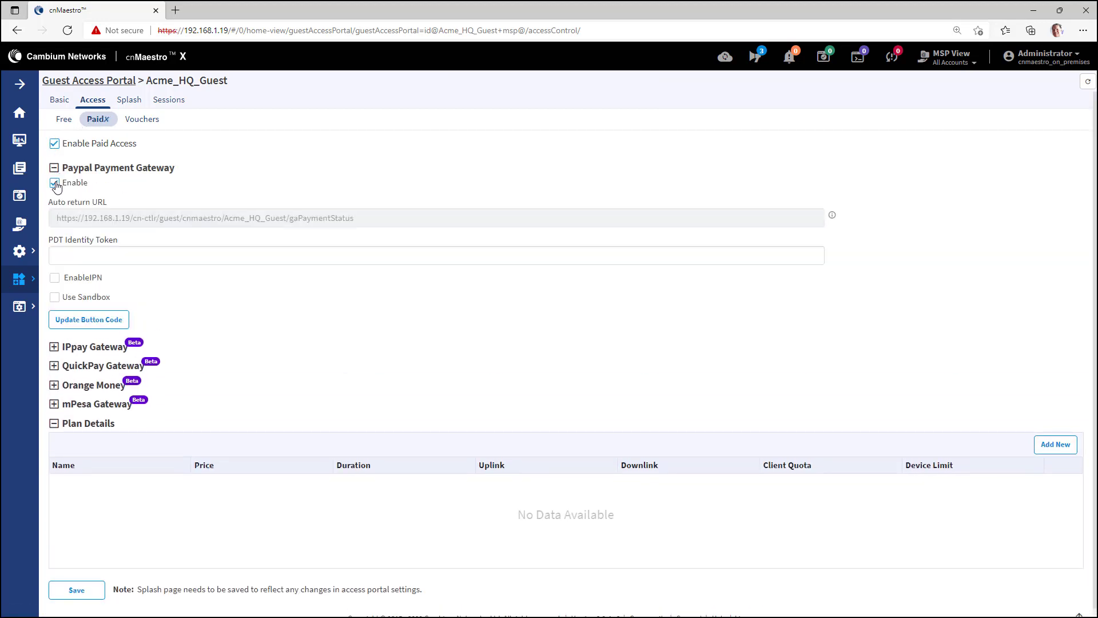
pyautogui.click(71, 256)
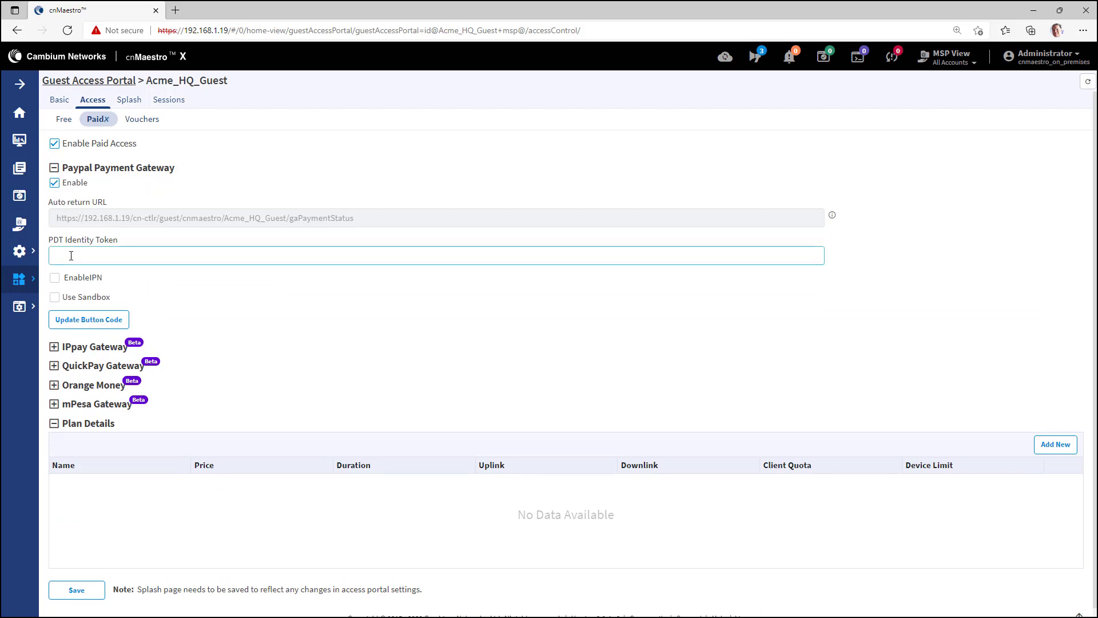
pyautogui.write('YourPaypalToken')
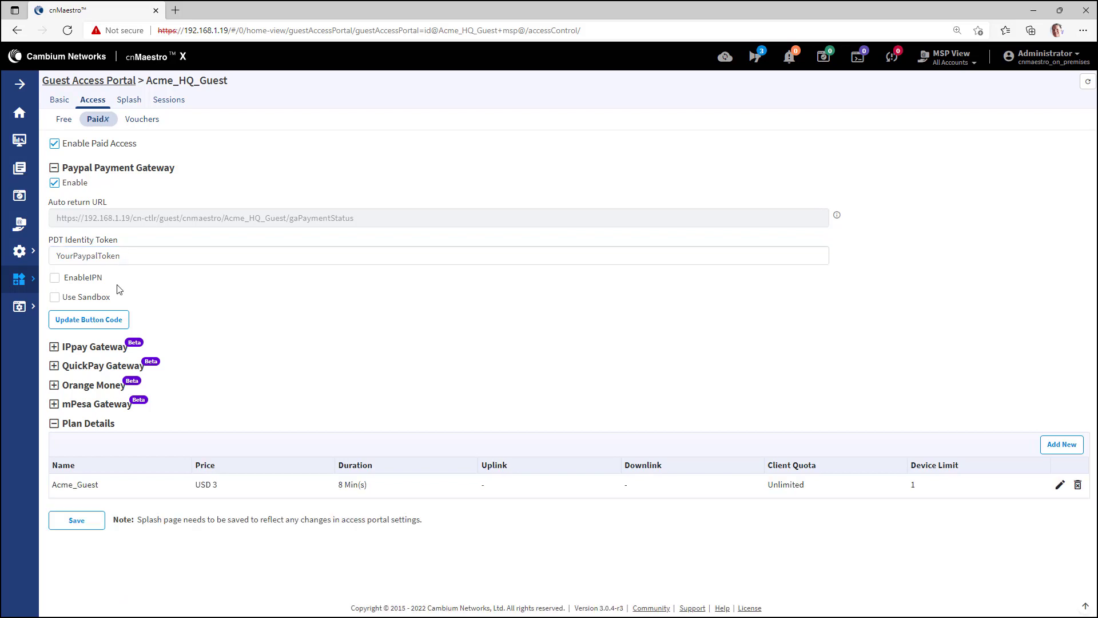
pyautogui.click(87, 521)
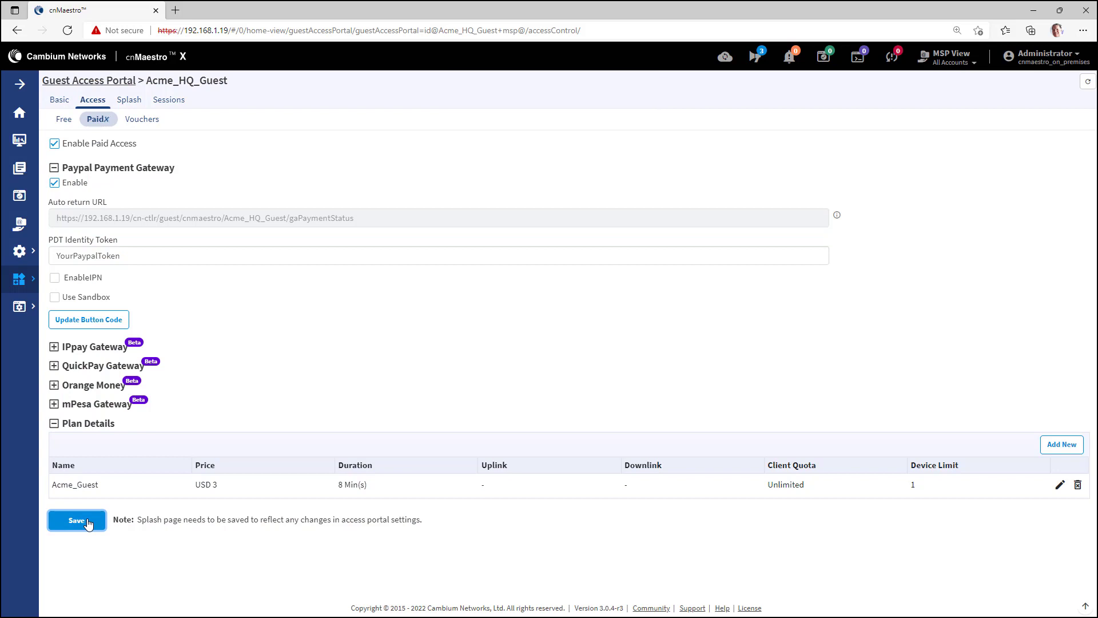
# Examine the splash page's content fields, including the paid access labels, footer and success redirect URL
pyautogui.click(129, 101)
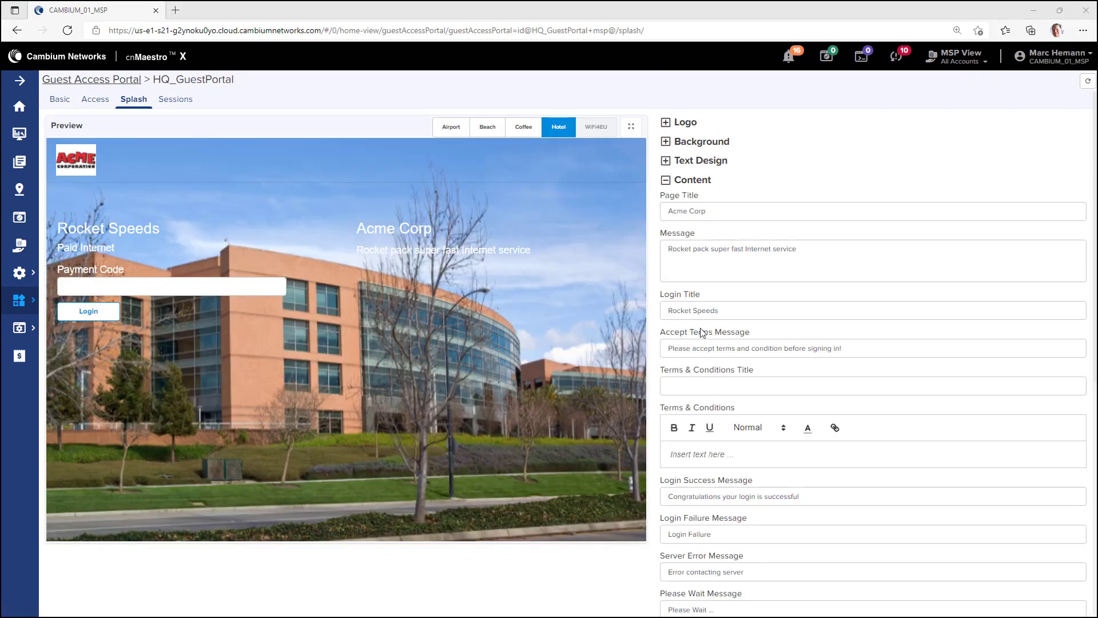
pyautogui.scroll(-2, 734, 355)
pyautogui.scroll(-5, 734, 354)
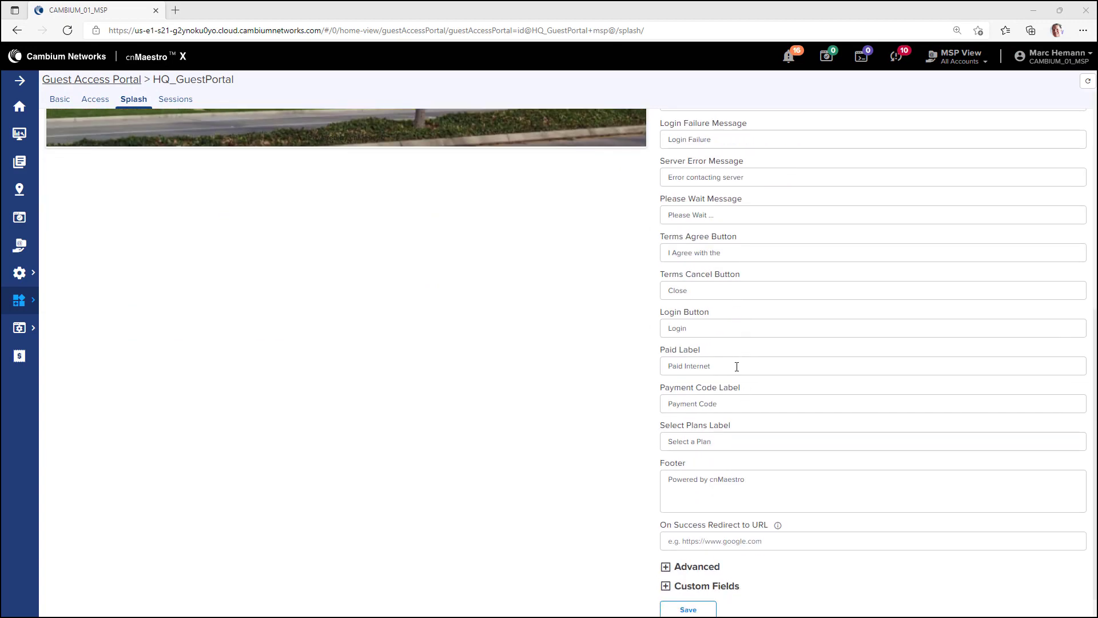
# Set the splash page's paid label to "We accept Paypal" and payment code label to "Paypal Code", and open the portal's sessions
pyautogui.tripleClick(737, 367)
pyautogui.write('We accept Paypal')
pyautogui.press('Tab')
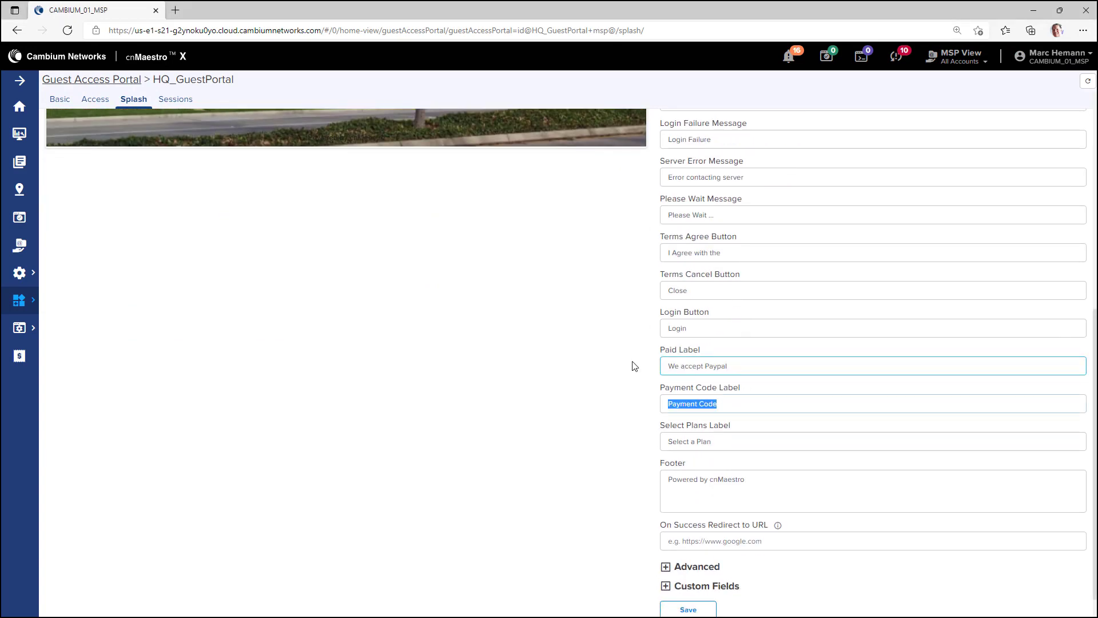
pyautogui.write('Paypal code')
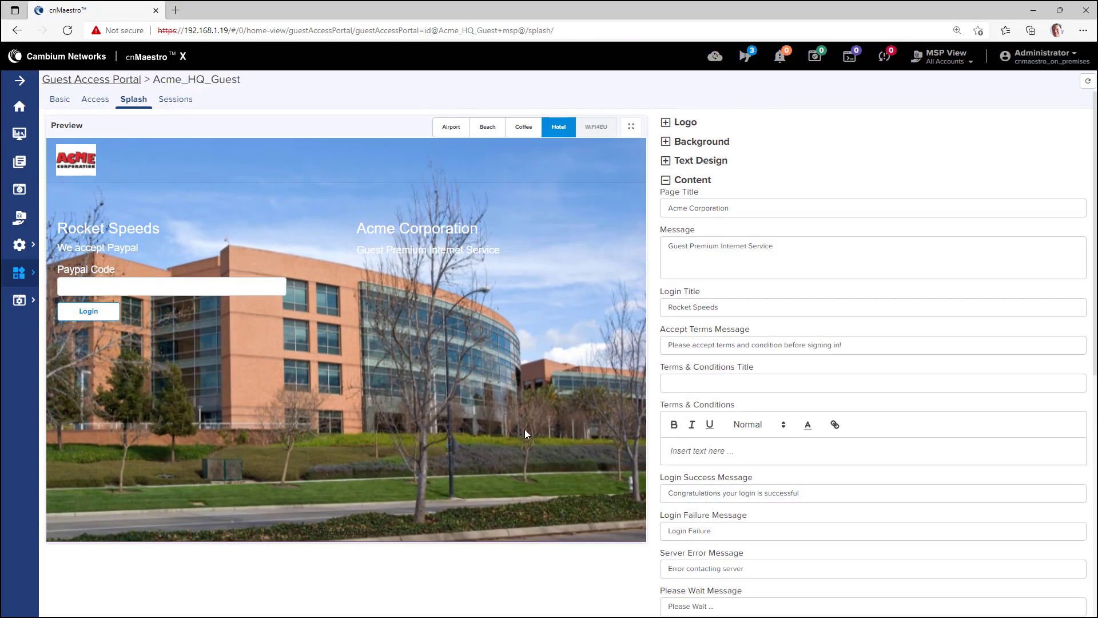
pyautogui.click(168, 100)
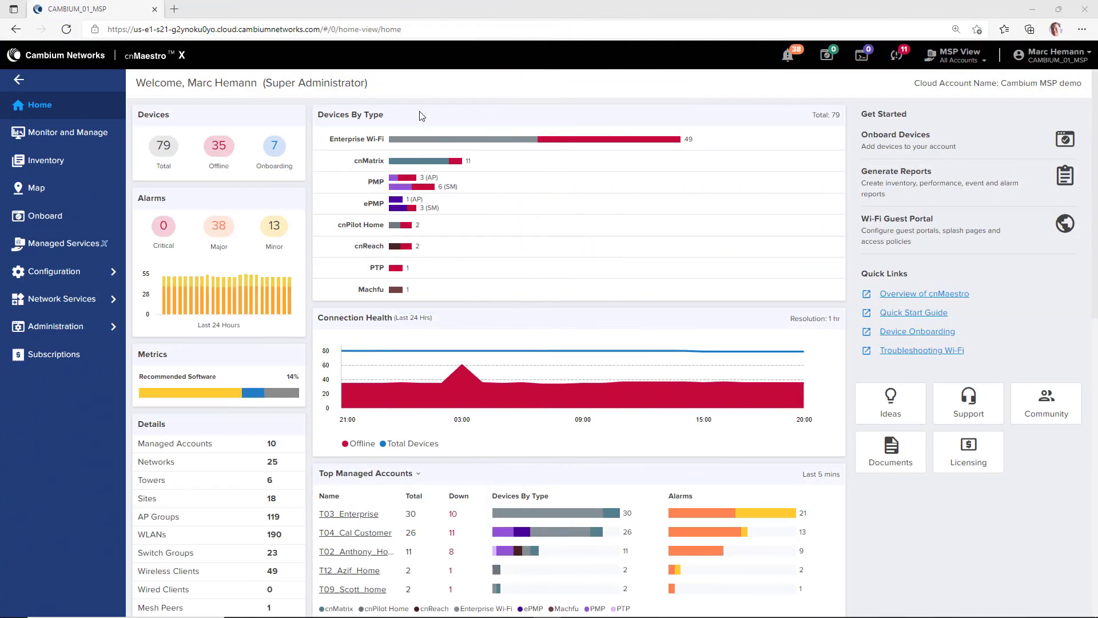
# Open the ePSK settings of the epsk-cnMaestro WLAN
pyautogui.click(81, 272)
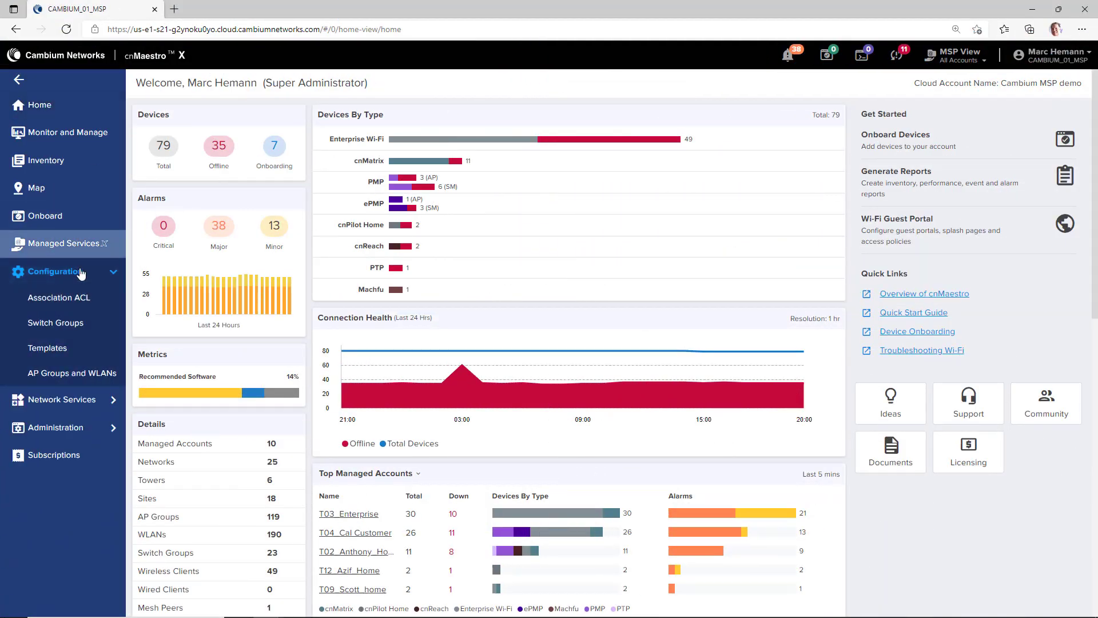
pyautogui.click(79, 375)
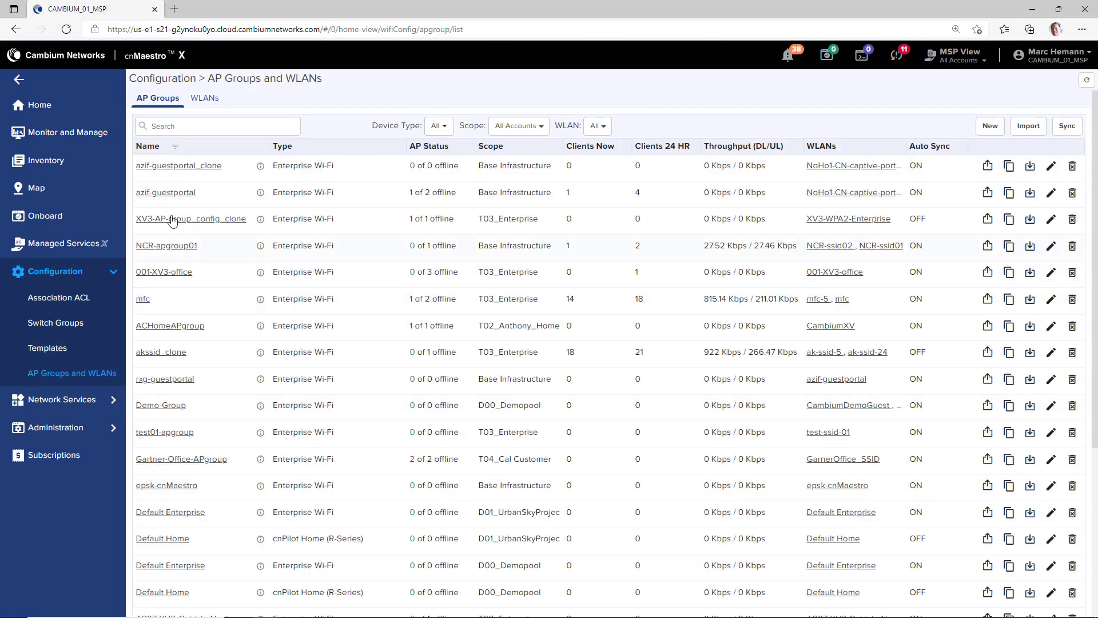
pyautogui.click(206, 101)
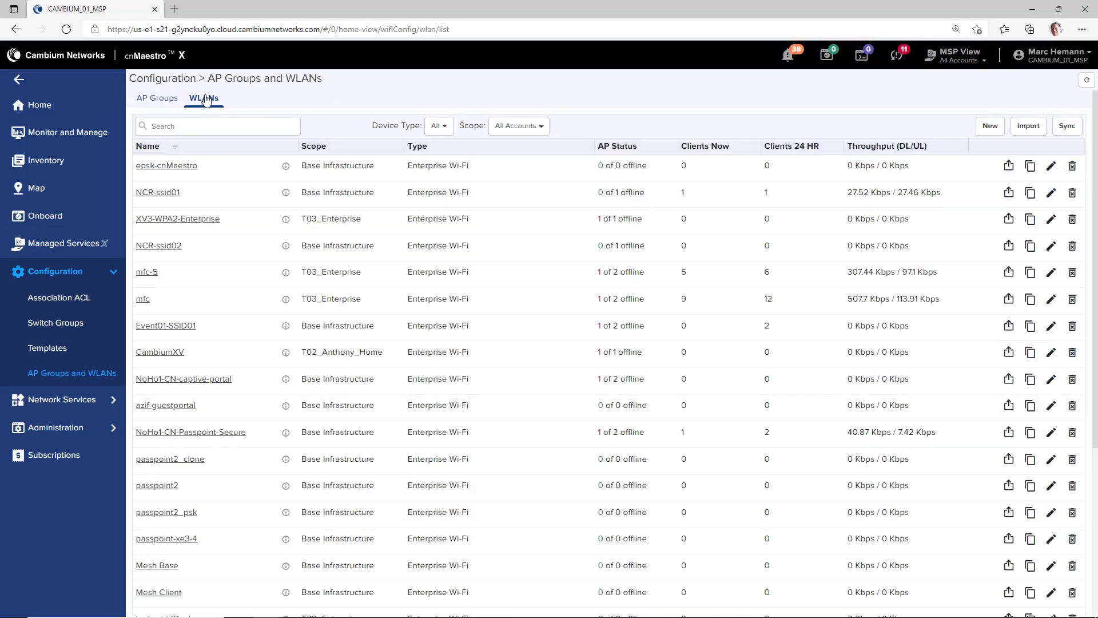
pyautogui.click(178, 166)
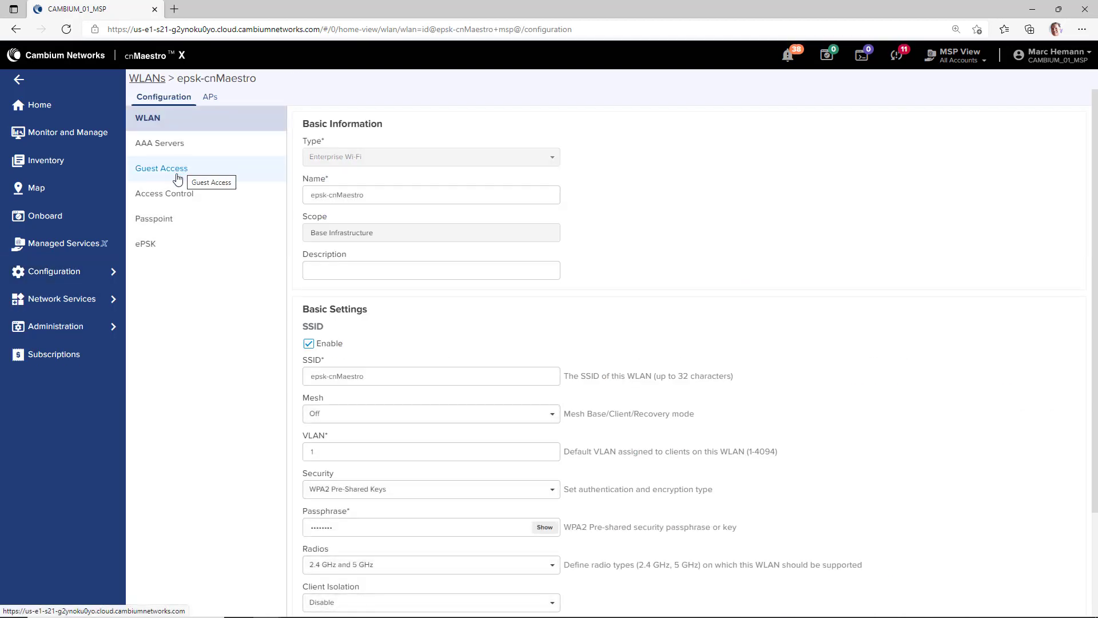
pyautogui.click(158, 251)
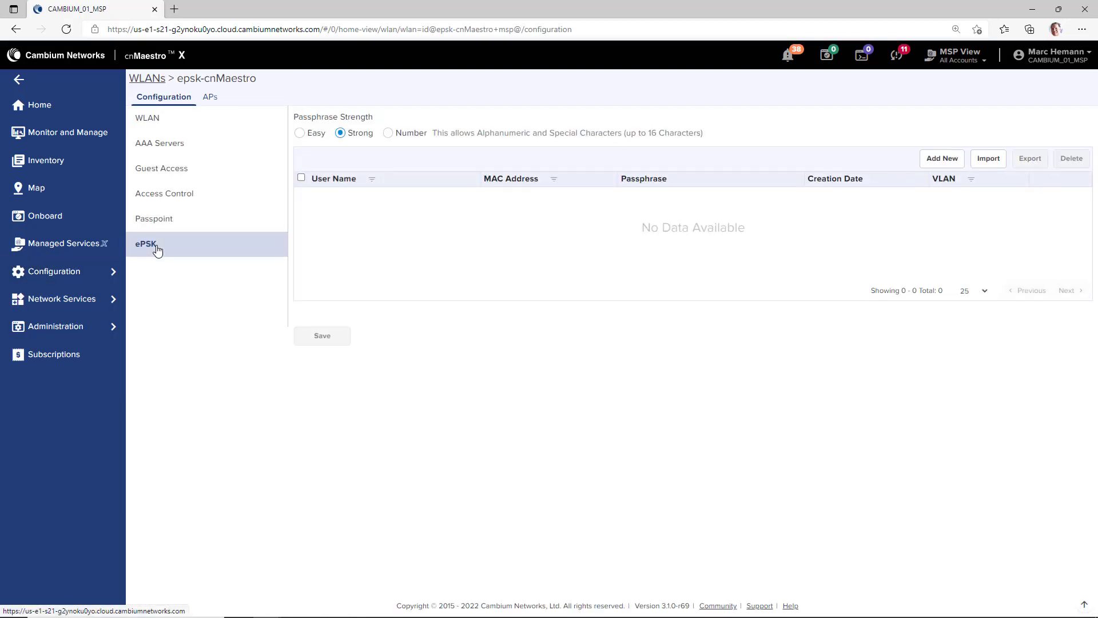
# Compare the Easy and Strong ePSK passphrase strengths and set the strength to Number
pyautogui.click(300, 133)
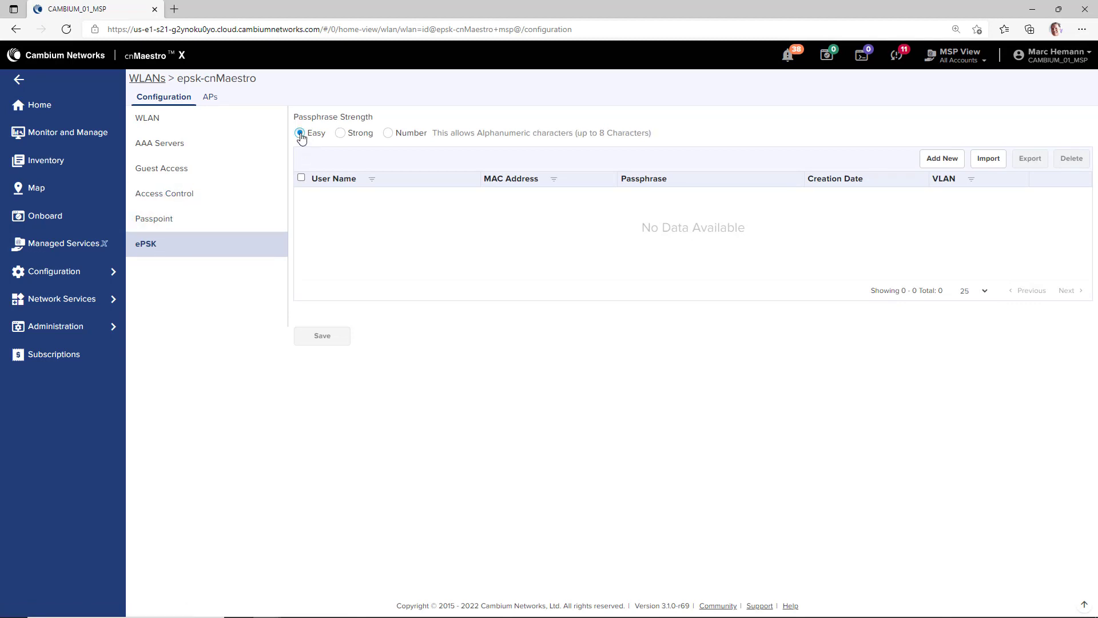
pyautogui.click(340, 133)
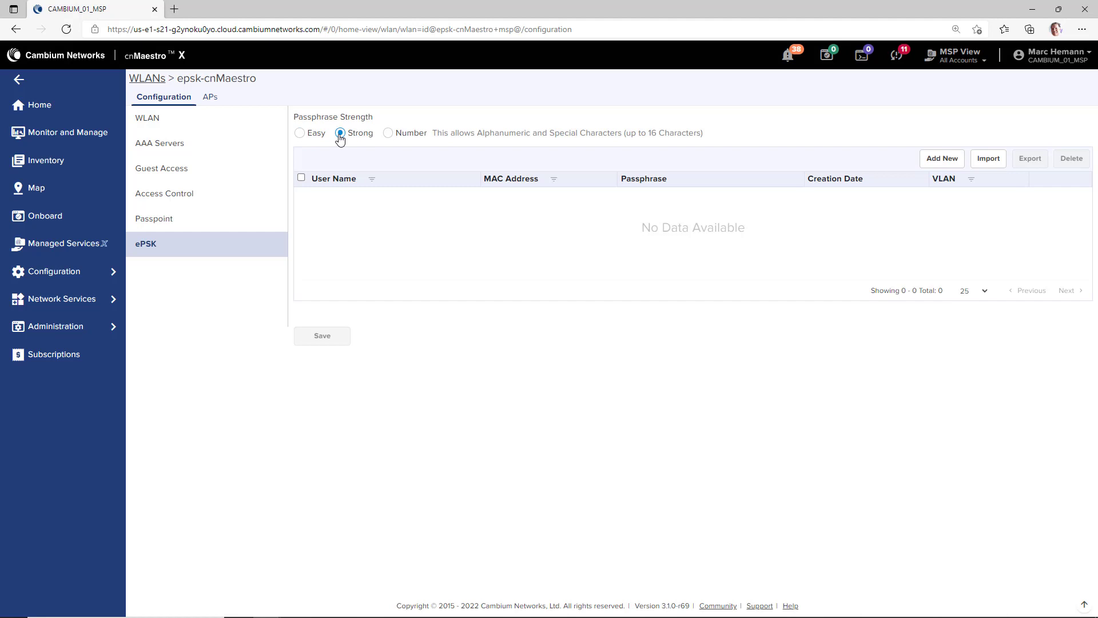
pyautogui.click(389, 134)
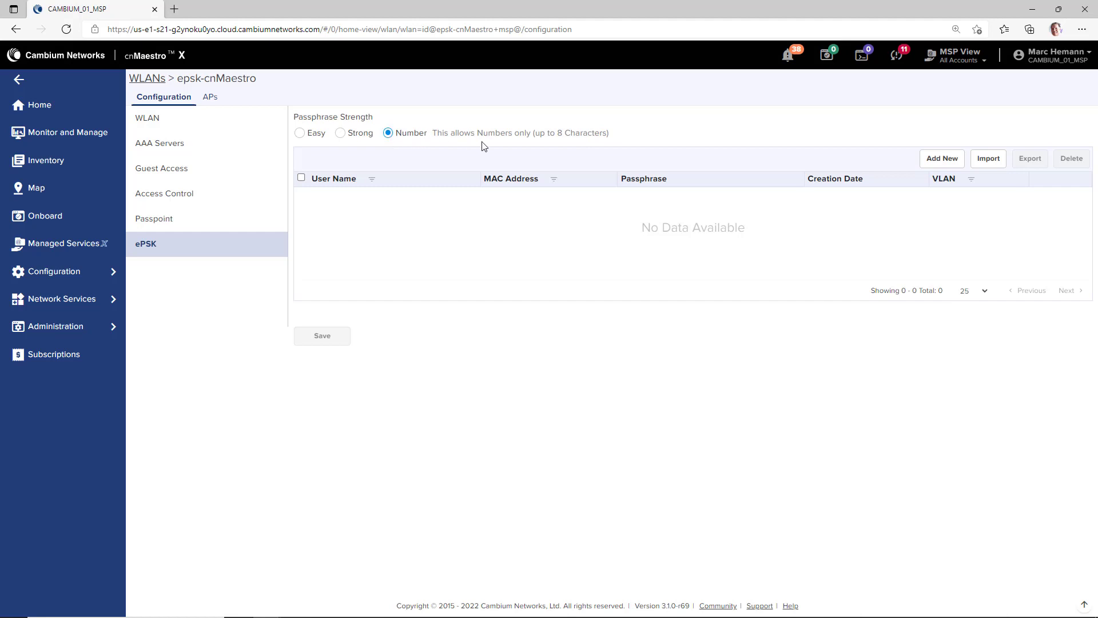
# Add 25 PSKs in bulk with the user name prefix "Contractor" and VLAN 20
pyautogui.click(936, 164)
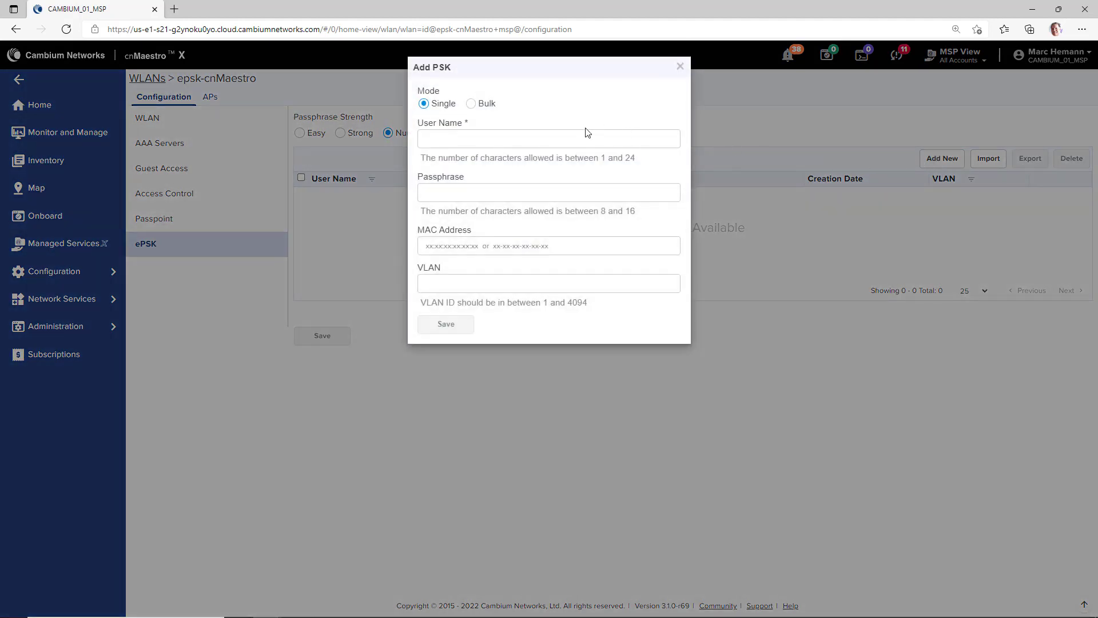
pyautogui.click(470, 105)
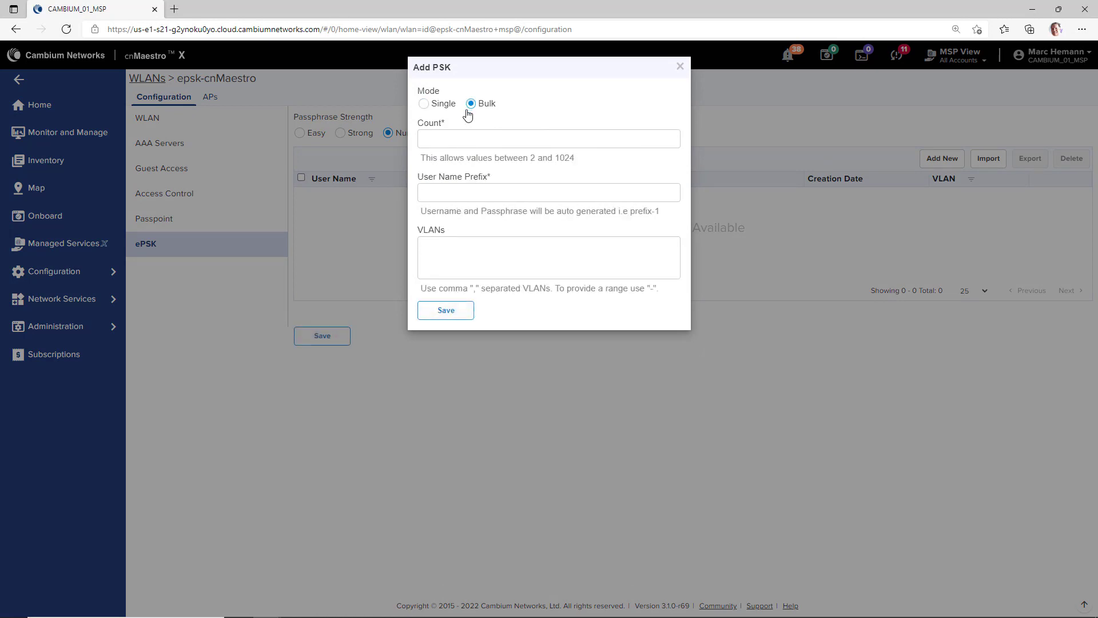
pyautogui.click(457, 138)
pyautogui.write('25')
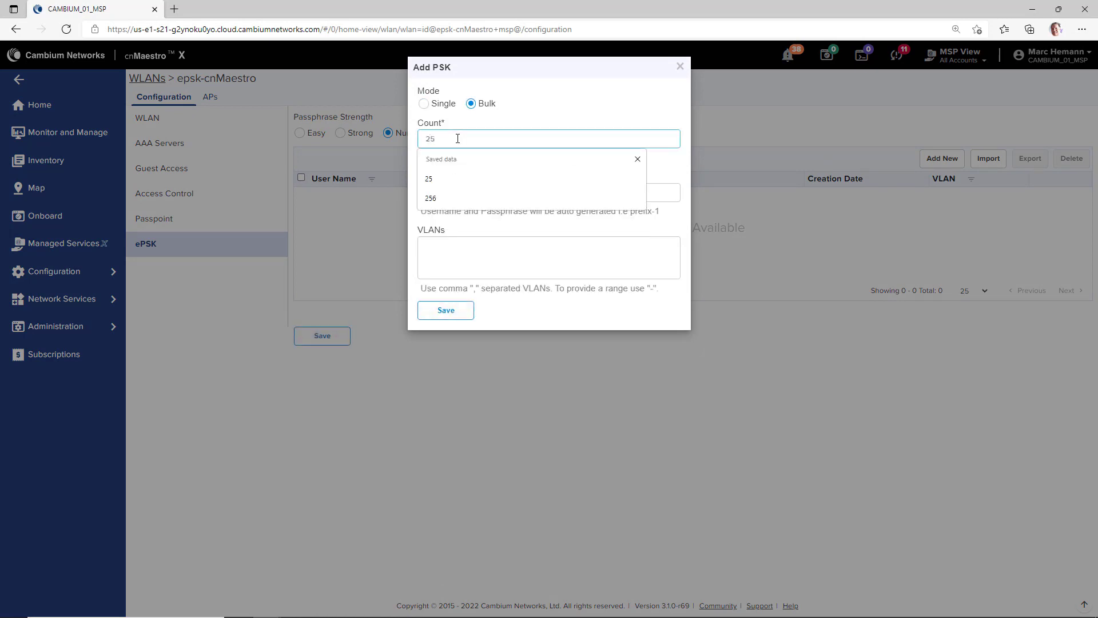
pyautogui.press('Tab')
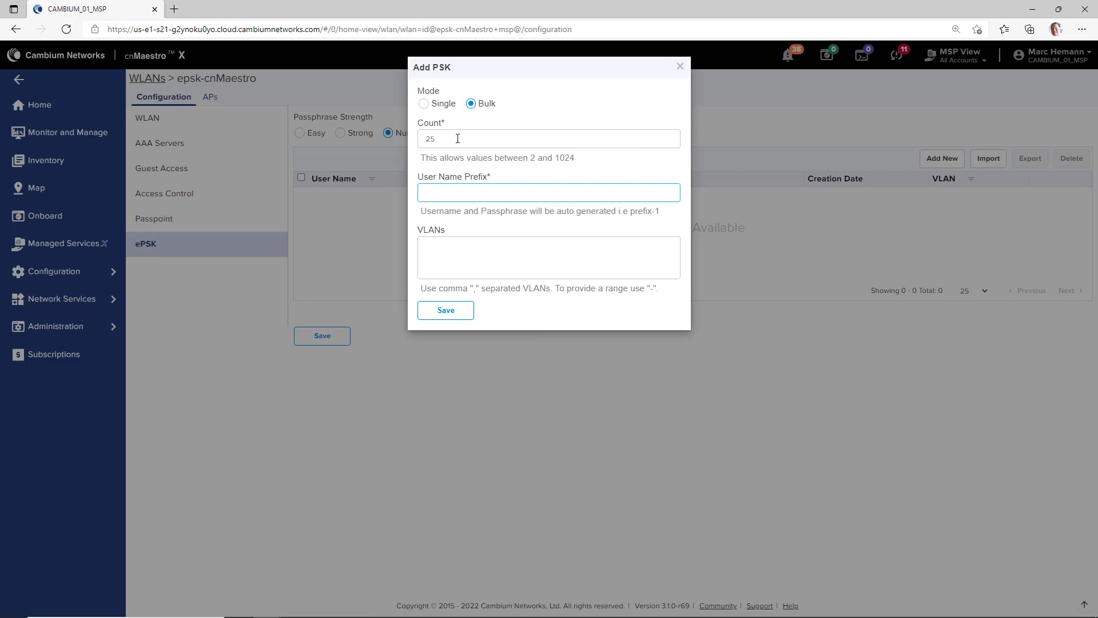
pyautogui.write('Contractor')
pyautogui.press('Down')
pyautogui.press('Tab')
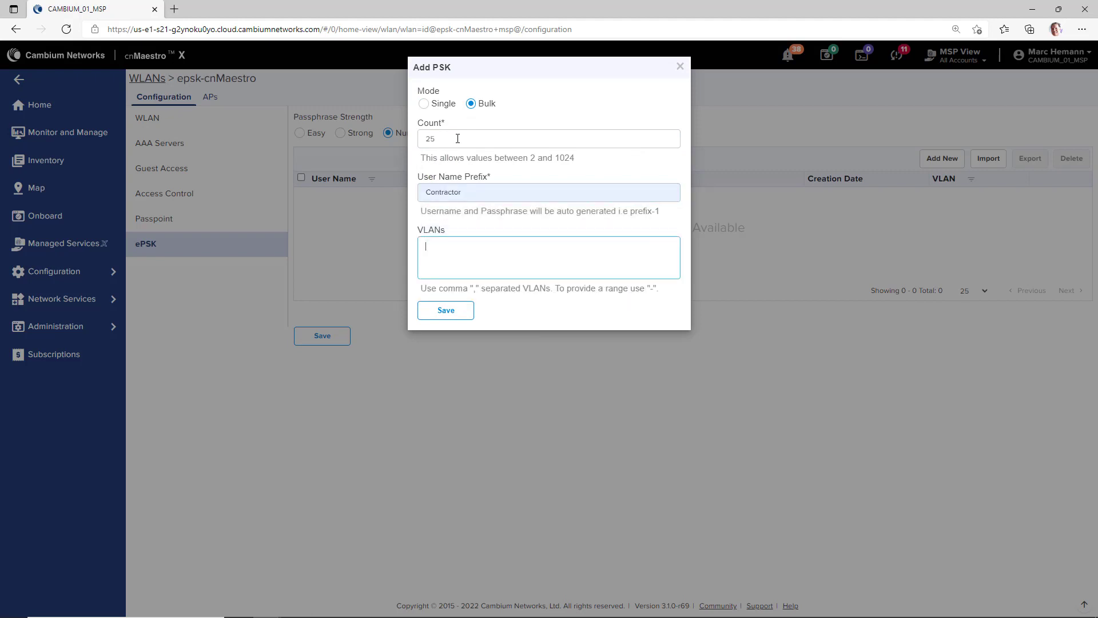
pyautogui.write('20')
pyautogui.click(446, 310)
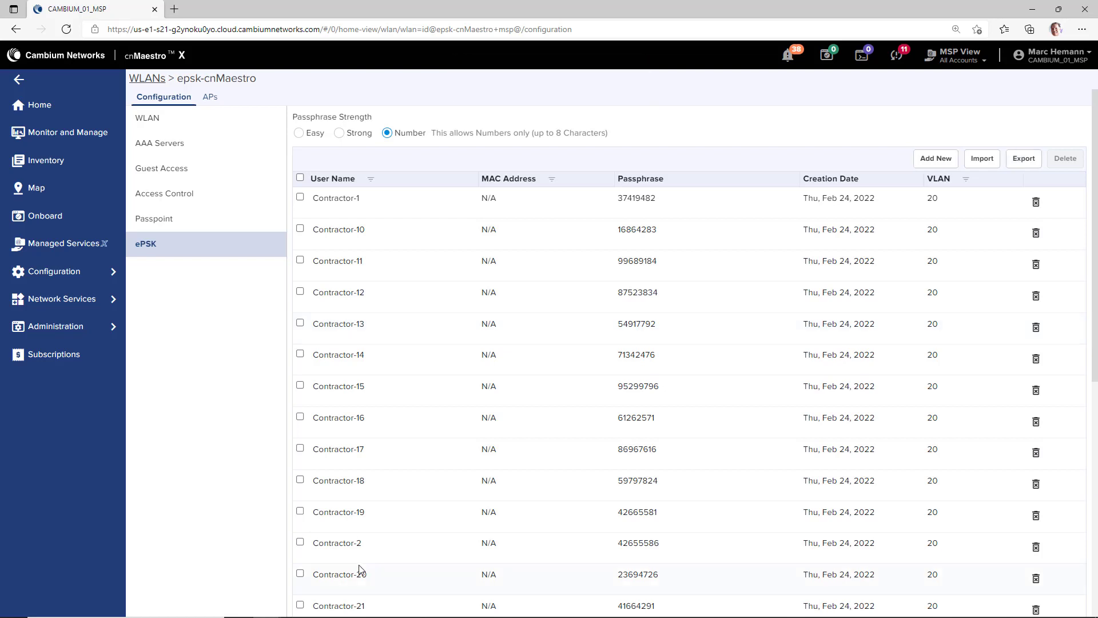
# Export the WLAN's ePSK list as a CSV file and delete all of its Contractor entries
pyautogui.click(1025, 161)
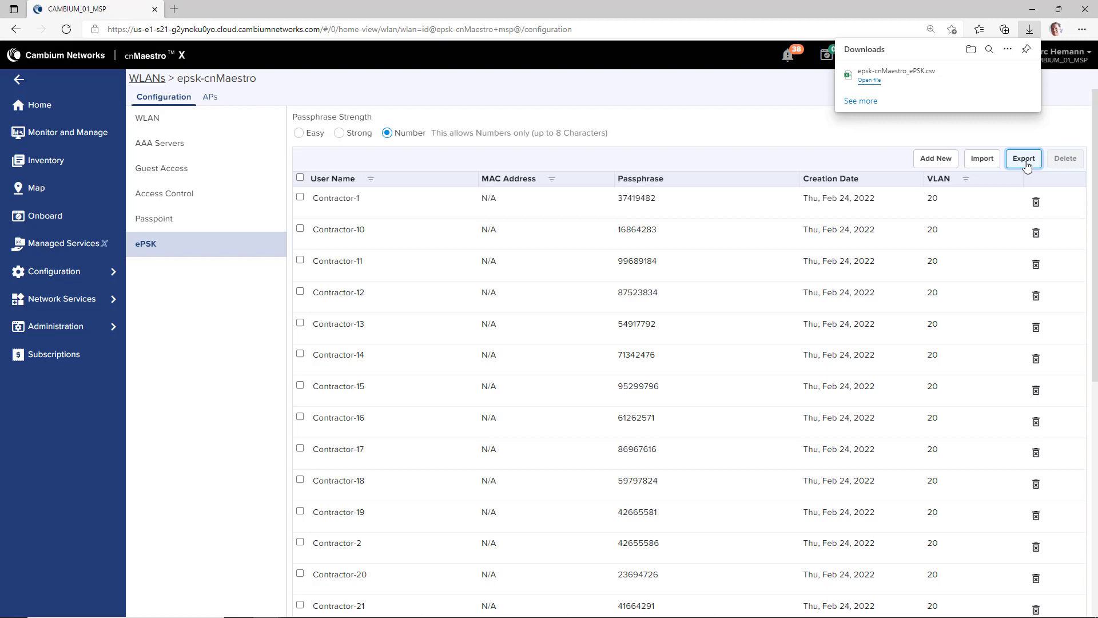
pyautogui.click(802, 138)
pyautogui.click(300, 177)
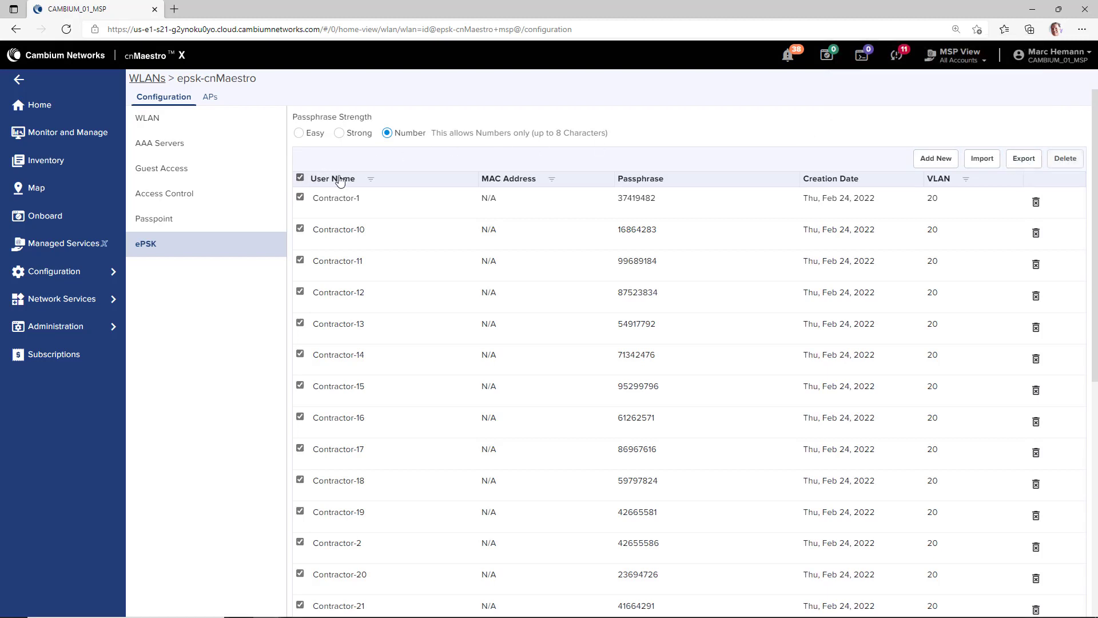
pyautogui.click(1061, 159)
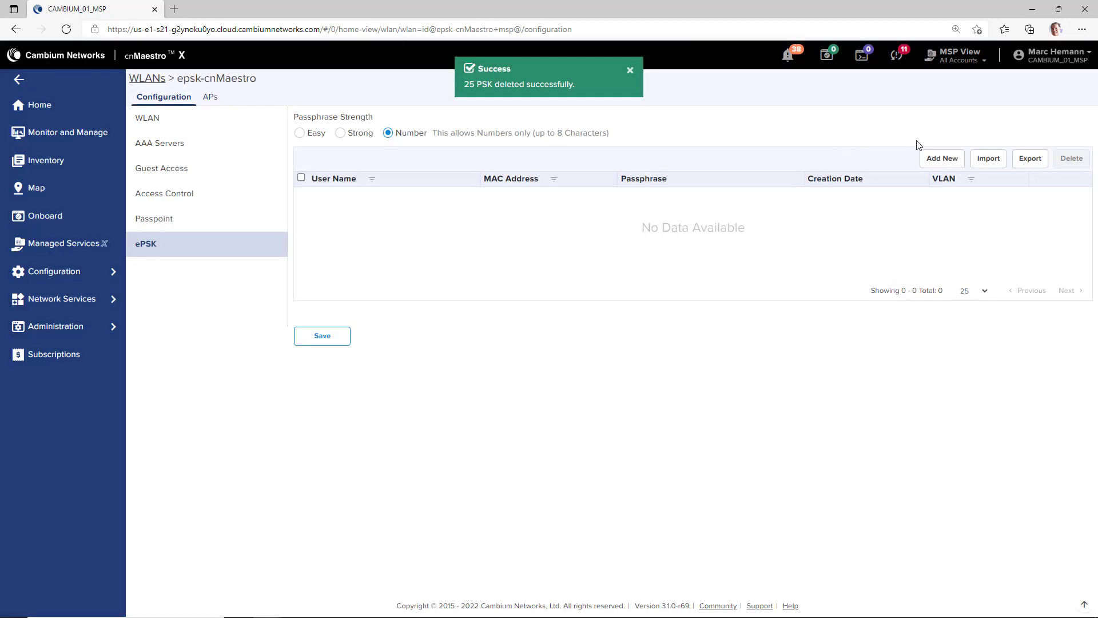
# Download the sample ePSK CSV file and import the PSKs from "cnmaestro ePSK bulk.csv"
pyautogui.click(988, 159)
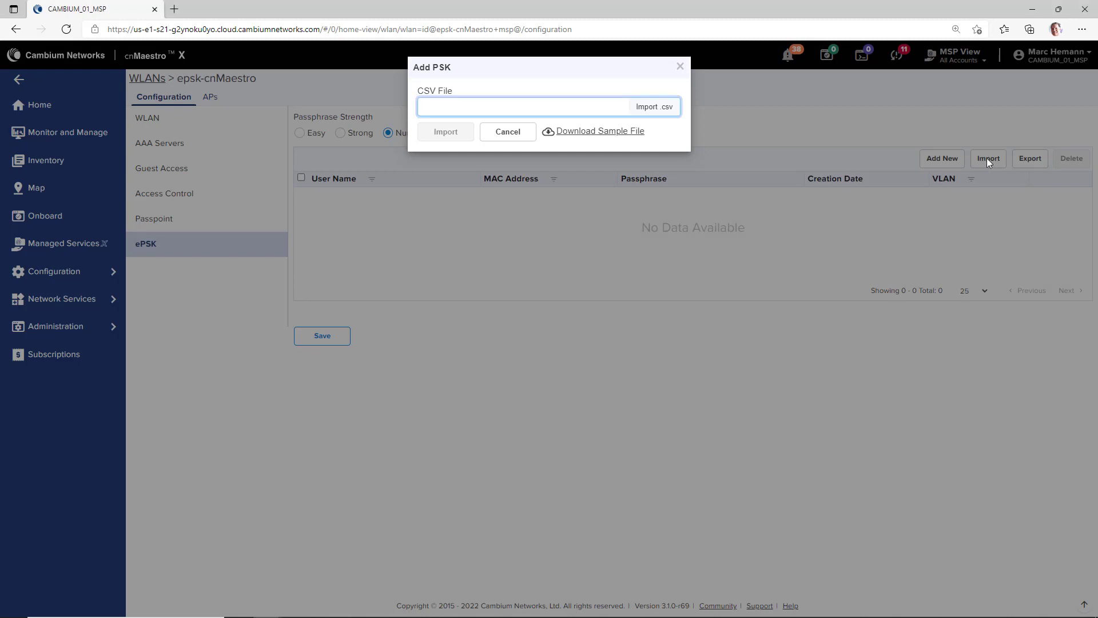
pyautogui.click(574, 137)
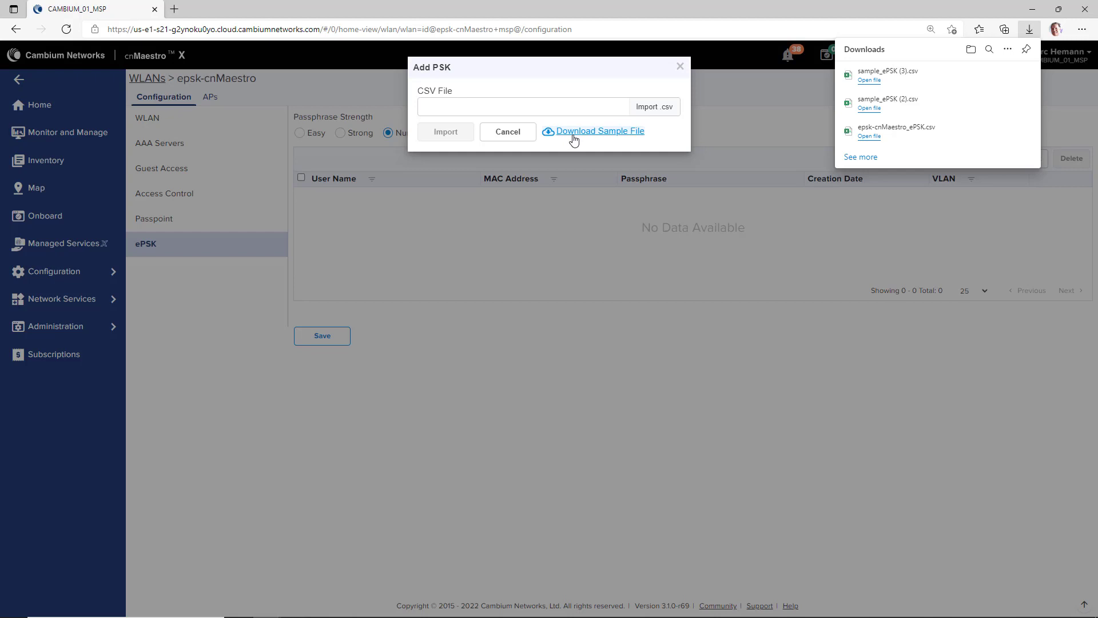
pyautogui.click(733, 133)
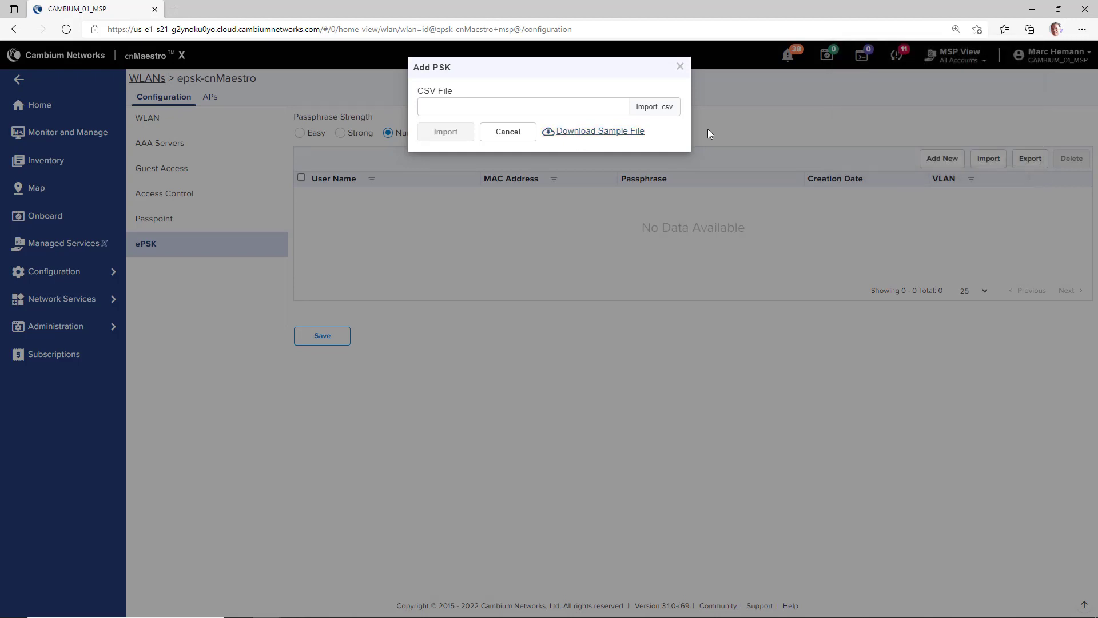
pyautogui.click(657, 113)
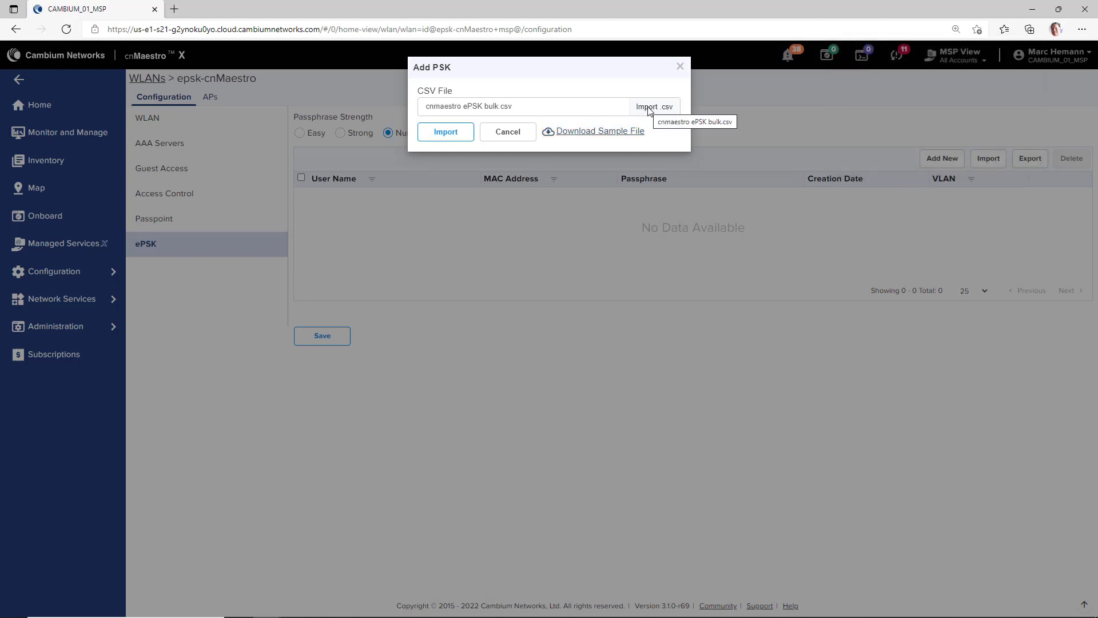
pyautogui.click(446, 131)
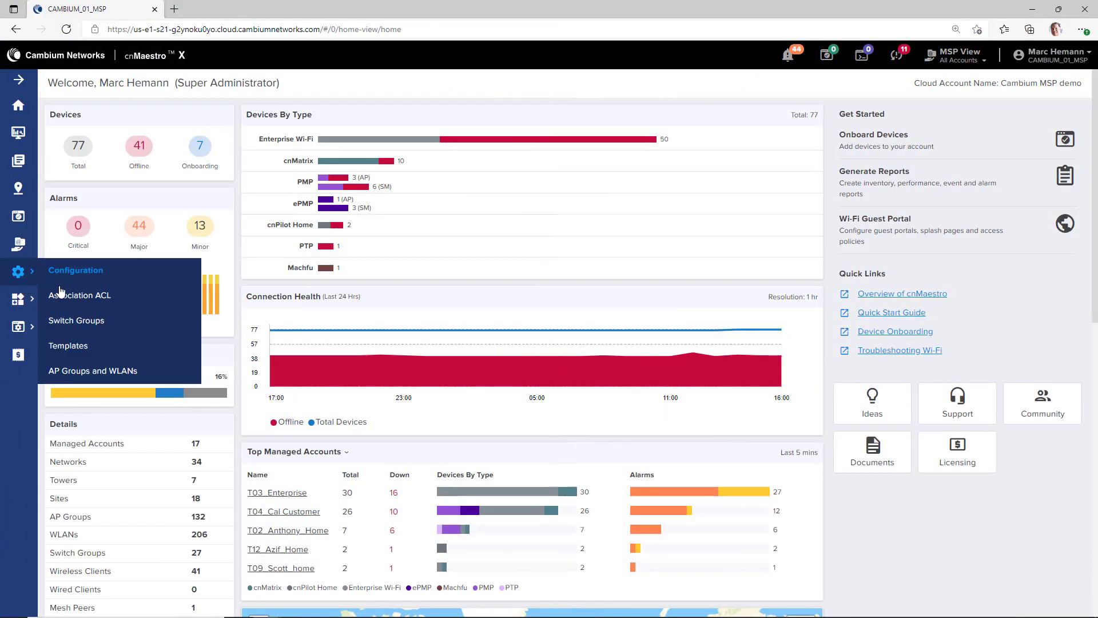
# Open a Default Switch group and go through its Basic, Management and Network configuration
pyautogui.click(78, 321)
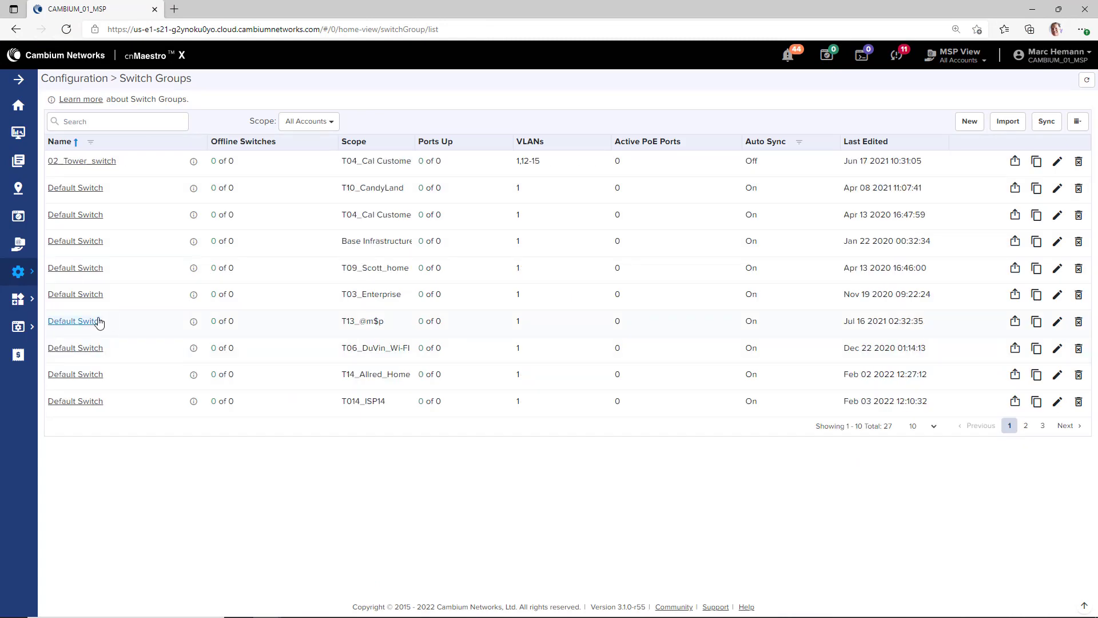
pyautogui.click(74, 188)
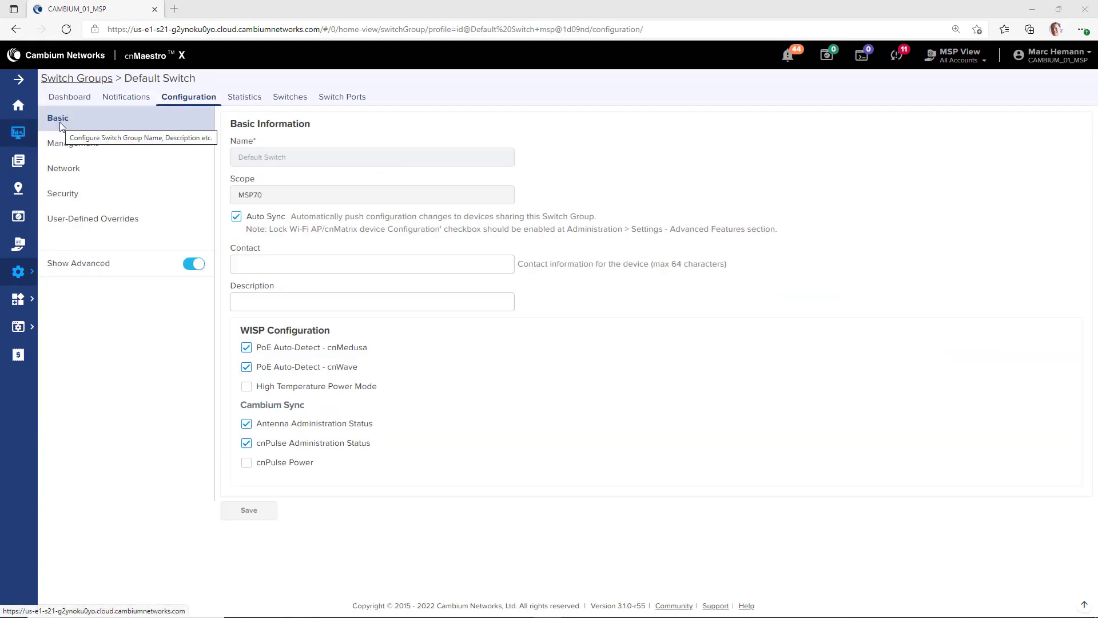
pyautogui.click(64, 147)
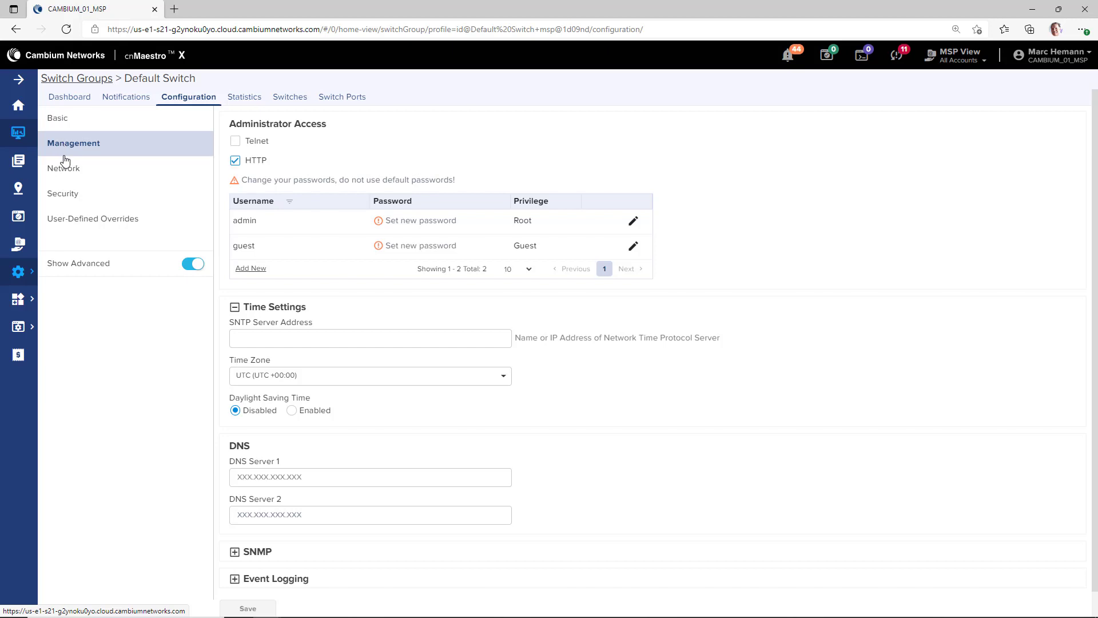
pyautogui.click(77, 169)
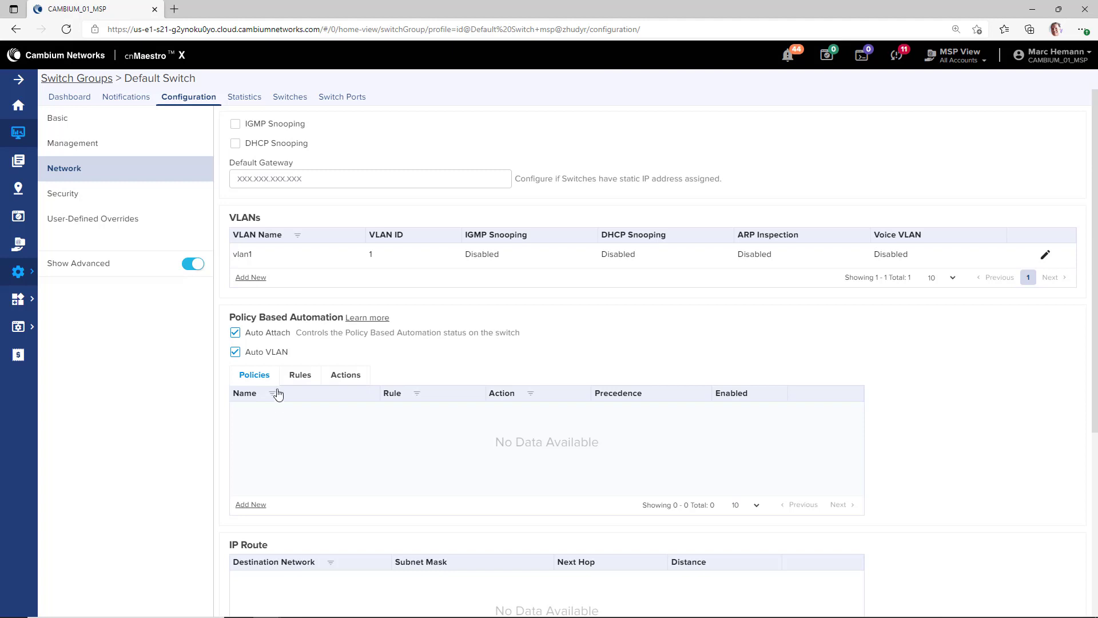
# Review the rules, actions and policies lists under the switch group's Policy Based Automation
pyautogui.click(299, 378)
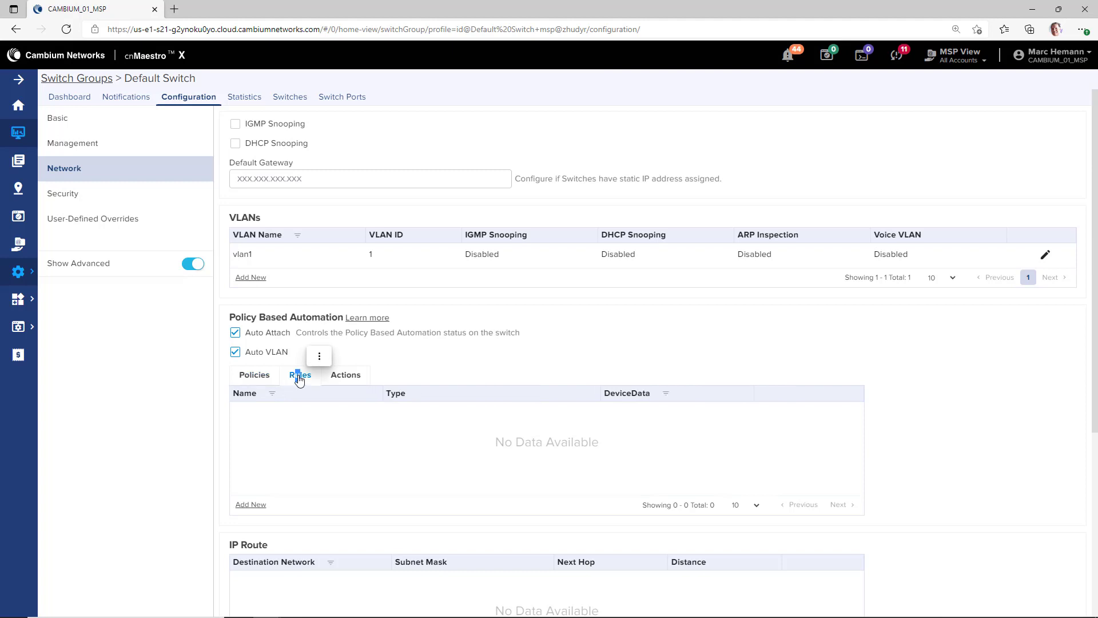
pyautogui.click(343, 376)
pyautogui.click(243, 378)
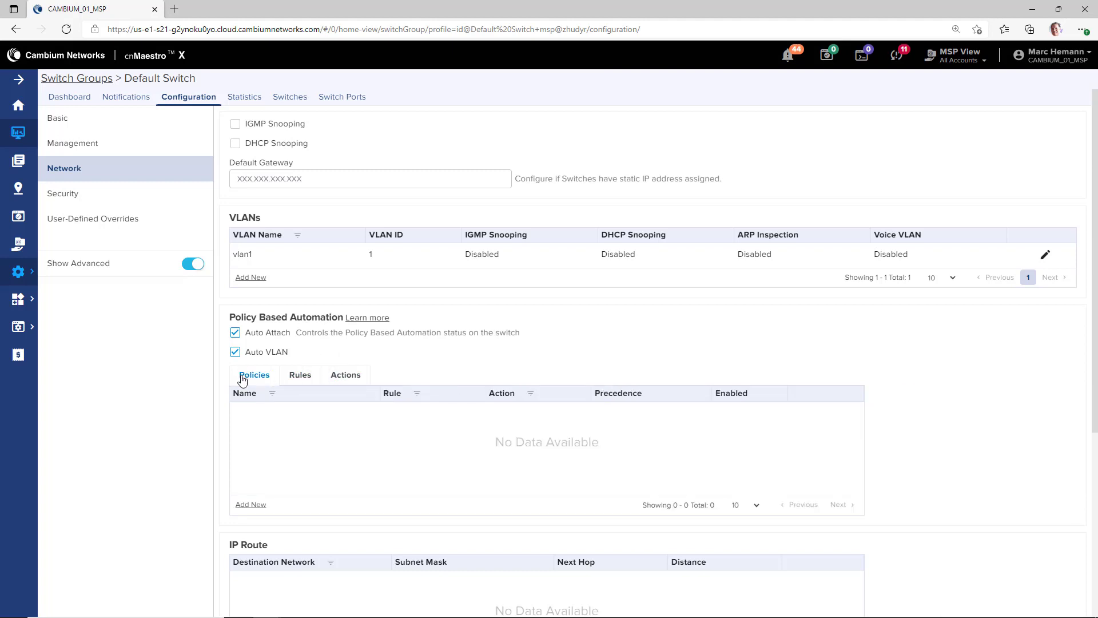
# Add a policy-based automation rule named XV2_Rule with type LLDP-ANY and device data XV2
pyautogui.click(298, 380)
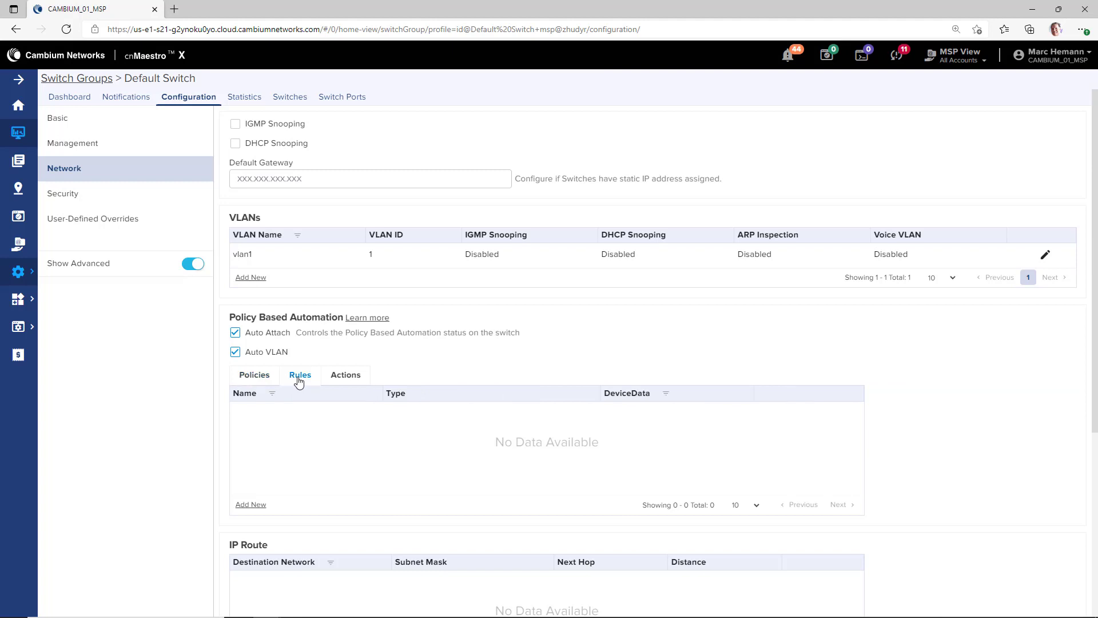
pyautogui.click(263, 506)
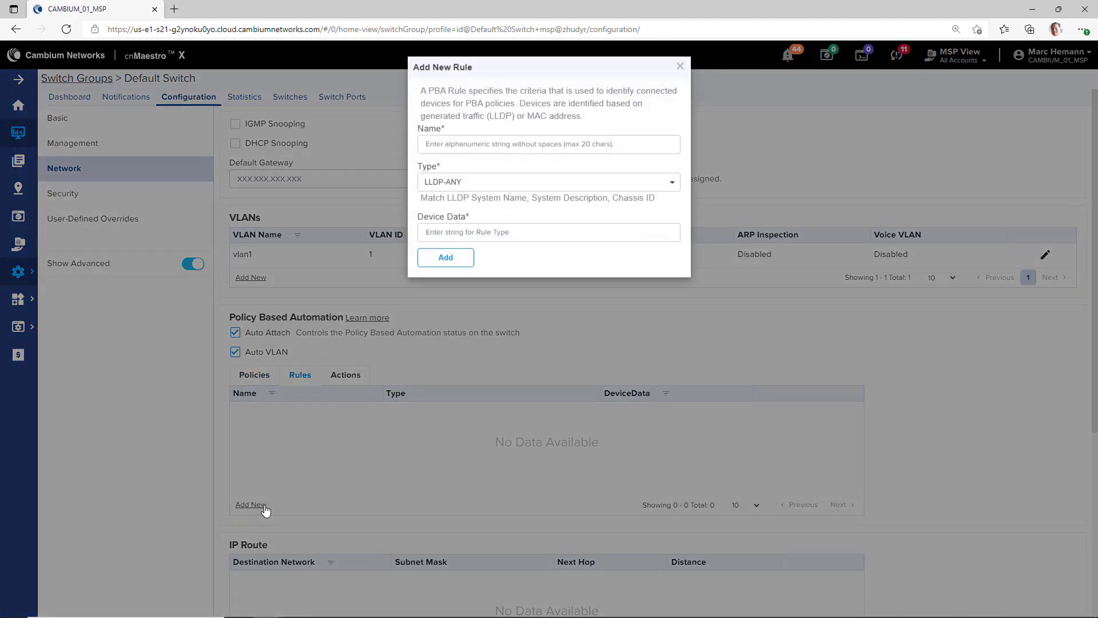
pyautogui.click(469, 145)
pyautogui.write('XV2_Rule')
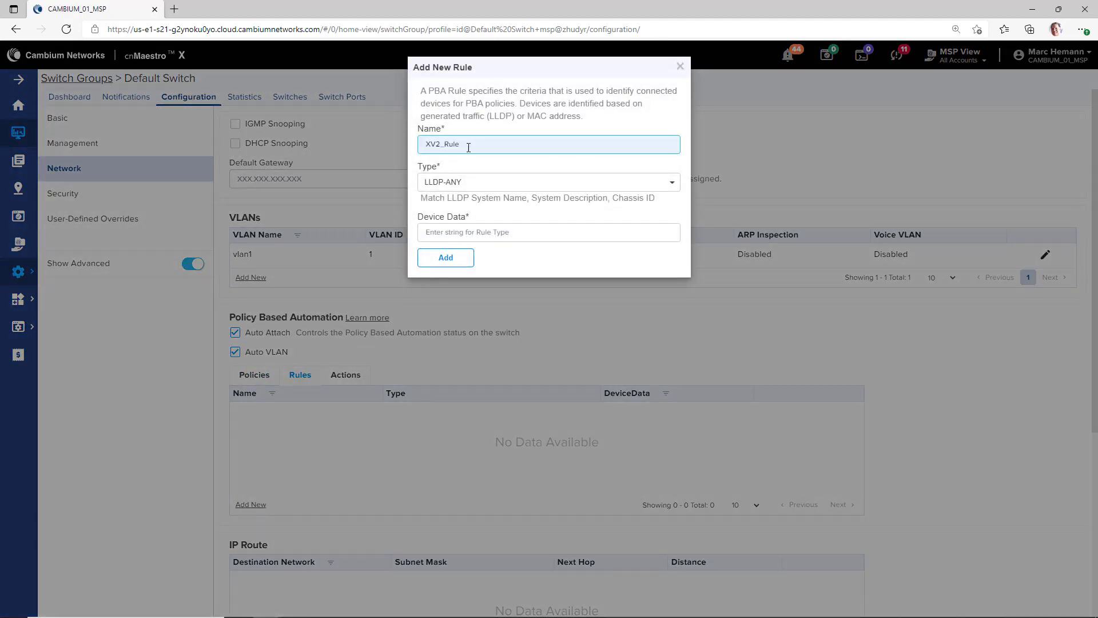
pyautogui.click(480, 184)
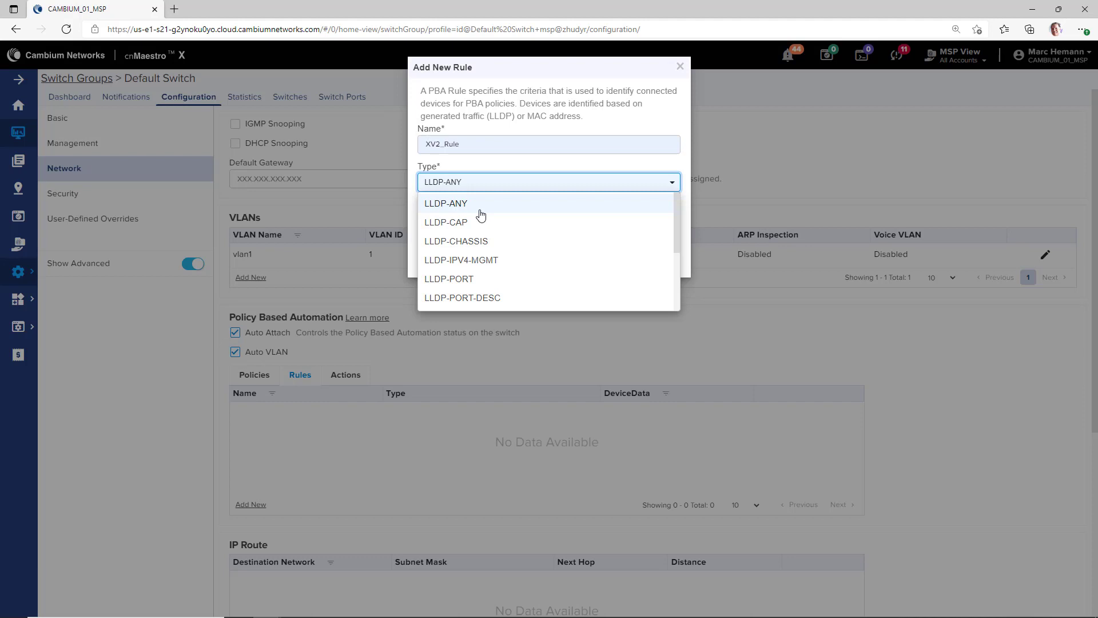
pyautogui.click(481, 212)
pyautogui.click(479, 233)
pyautogui.write('XV2')
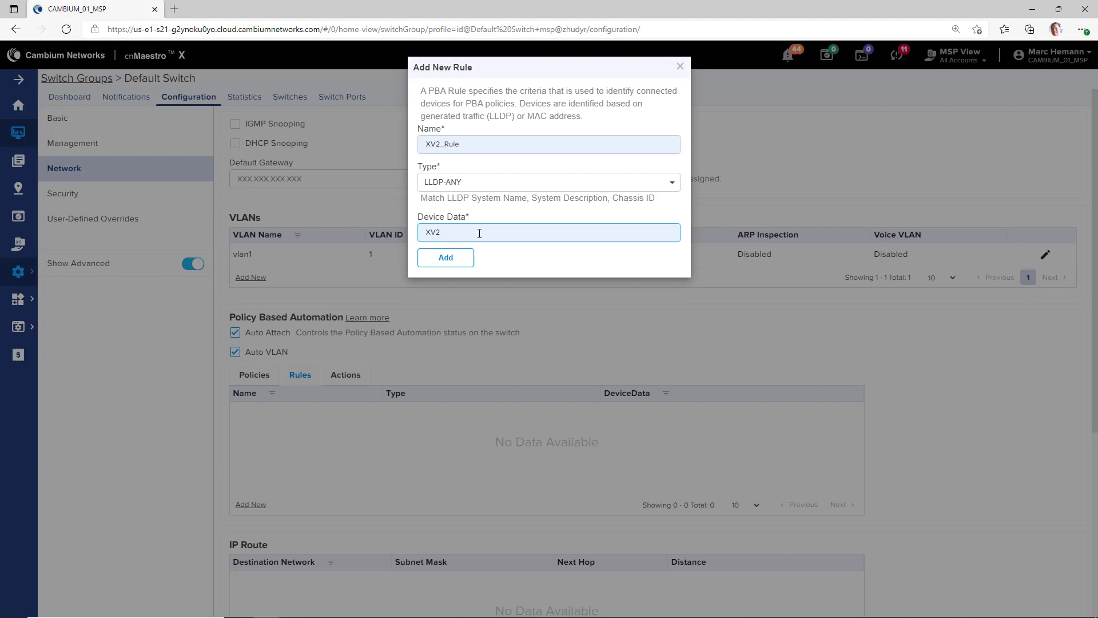
pyautogui.click(447, 256)
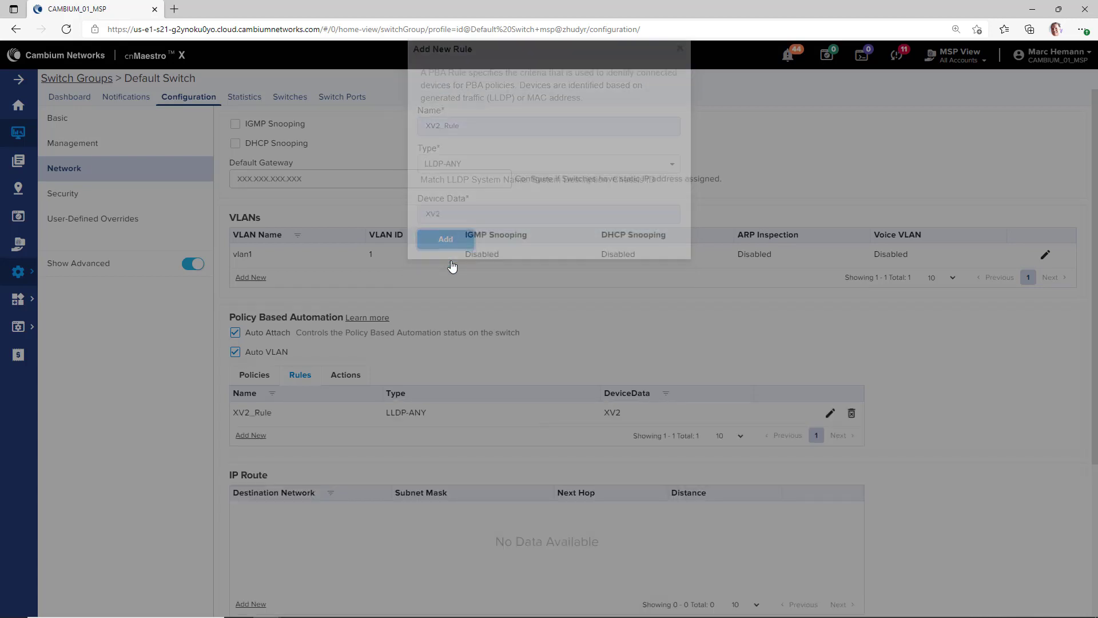
# Start a new policy-based automation action named XV2_Action with its switch port mode set to Trunk
pyautogui.click(346, 376)
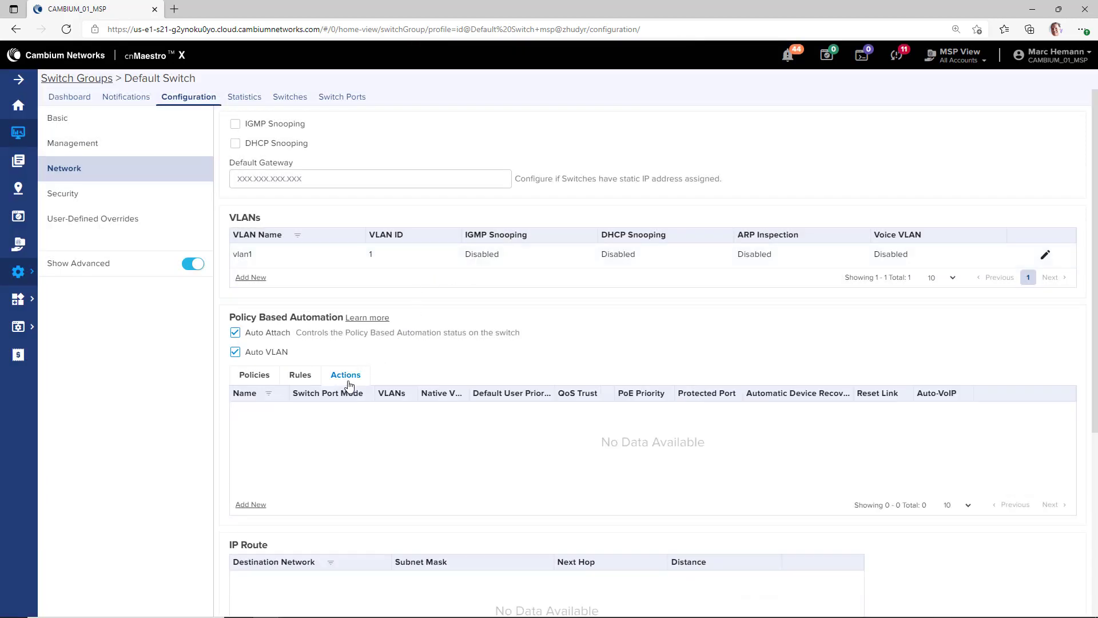
pyautogui.click(252, 504)
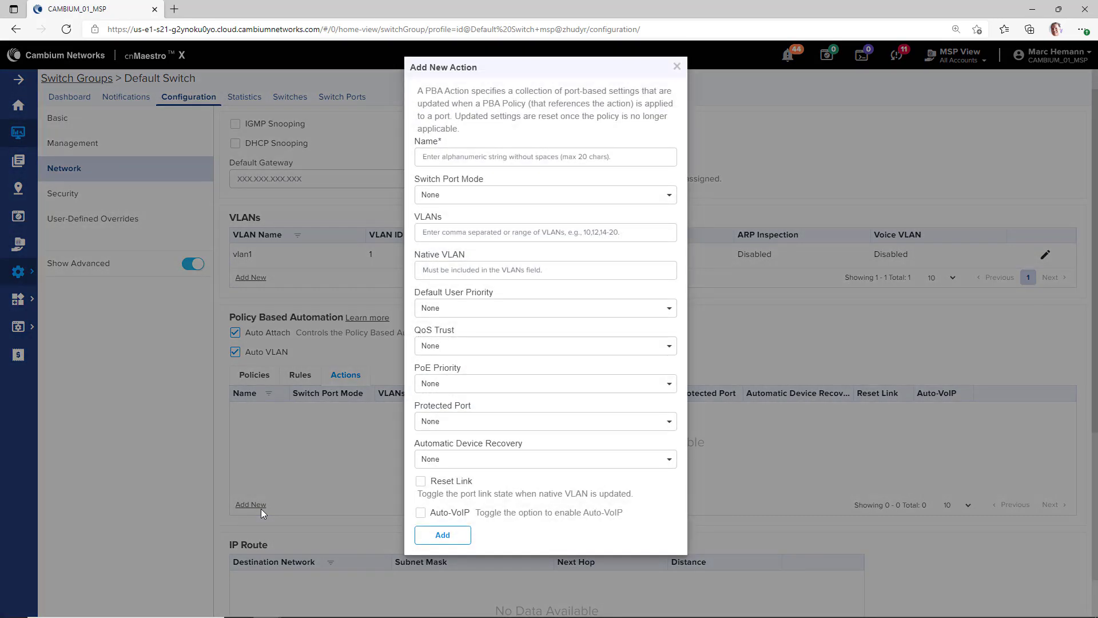
pyautogui.click(468, 160)
pyautogui.write('XV2_Action')
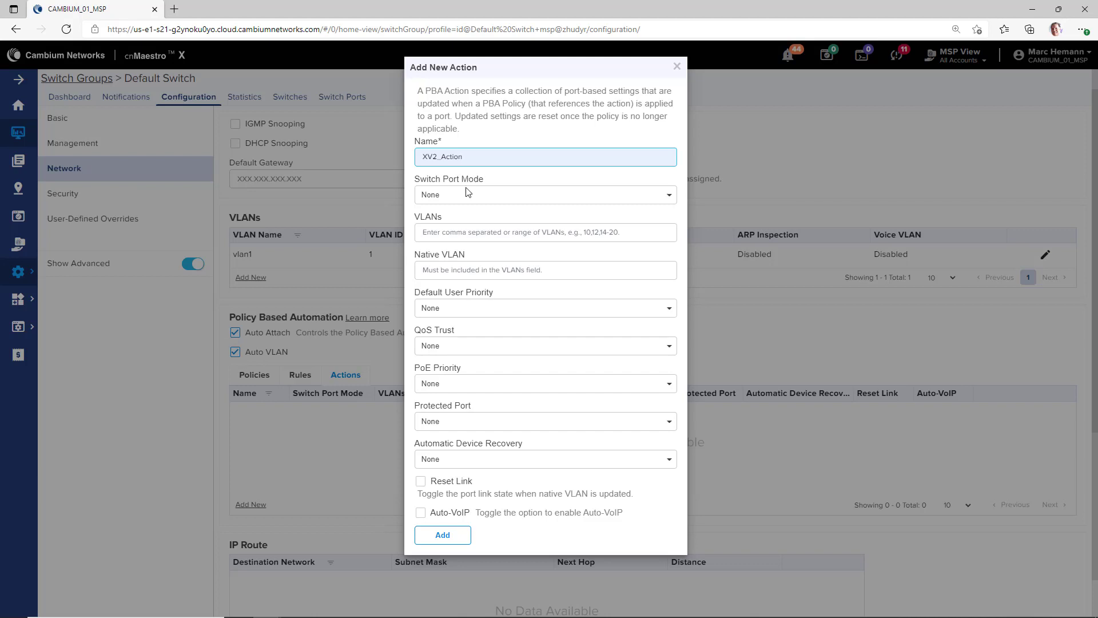
pyautogui.click(465, 198)
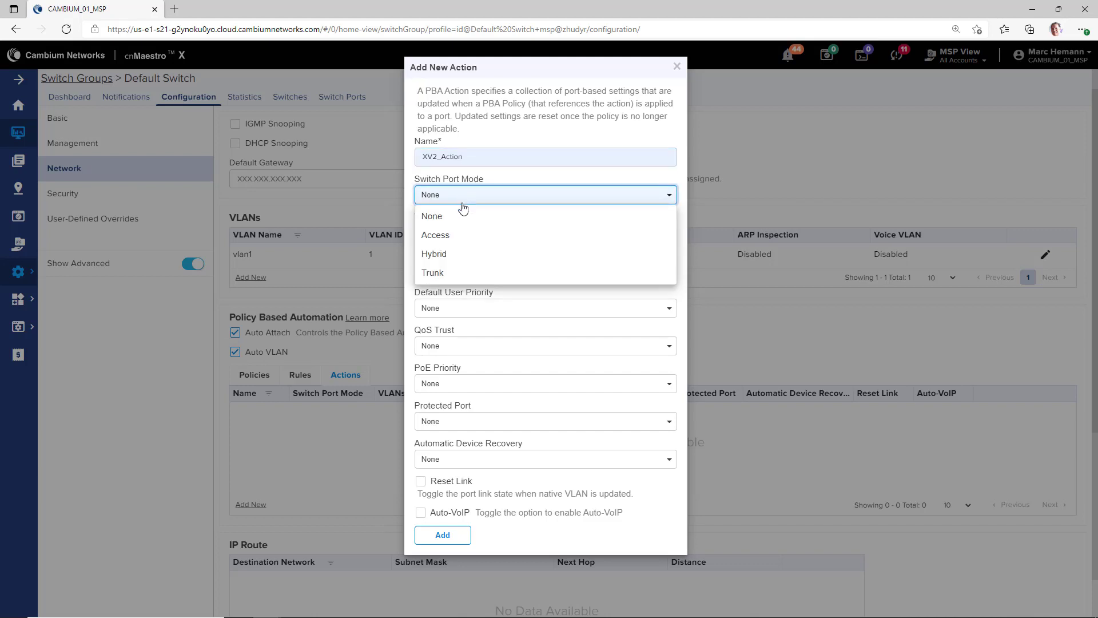
pyautogui.click(455, 273)
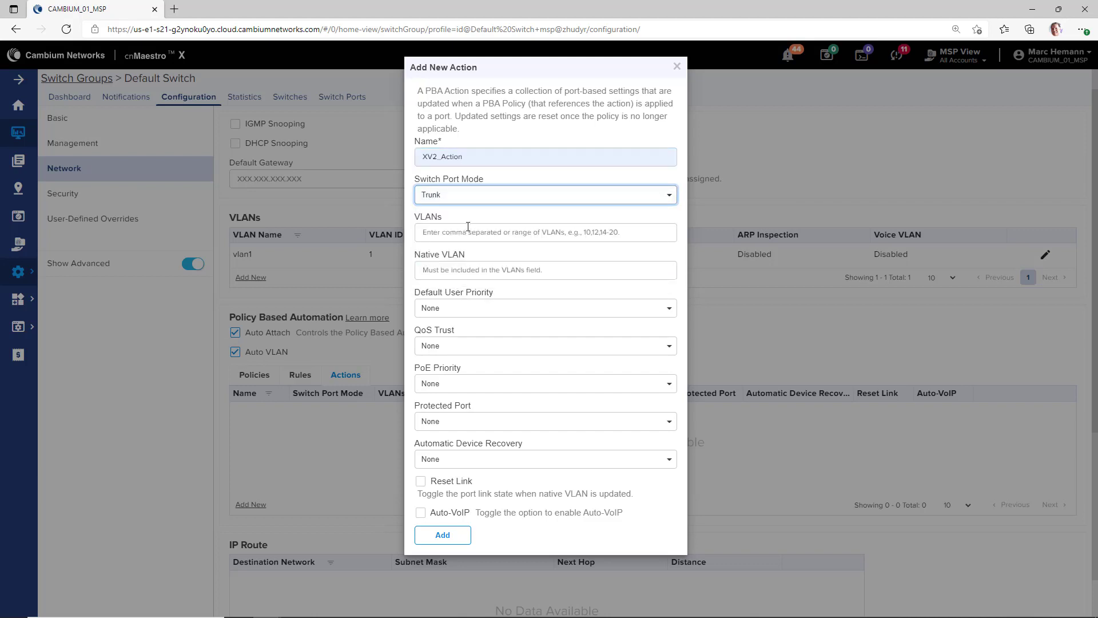
# Give the action VLANs 1,10,20,30, native VLAN 1 and Critical PoE priority, and add it to the switch group
pyautogui.click(468, 226)
pyautogui.write('1,10,20,30')
pyautogui.click(457, 271)
pyautogui.click(461, 310)
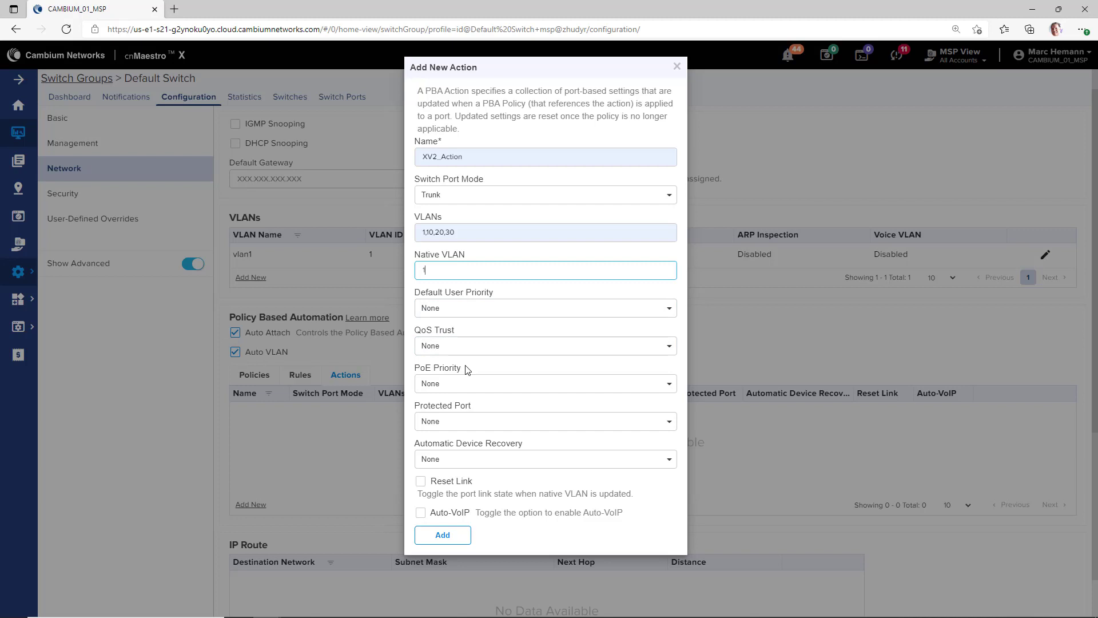
pyautogui.click(467, 388)
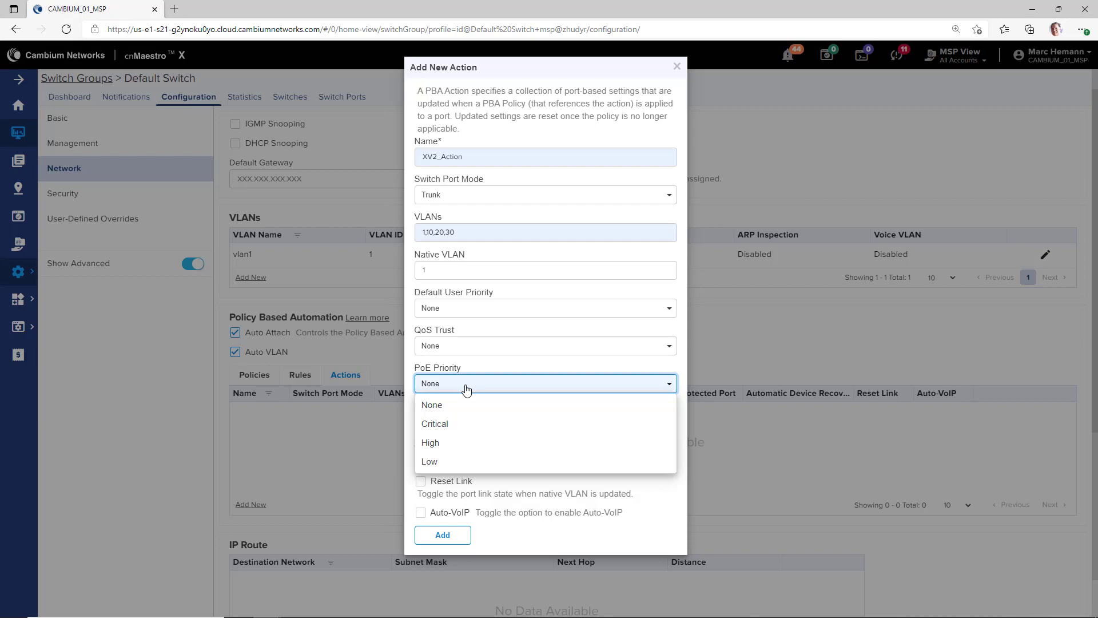
pyautogui.click(465, 424)
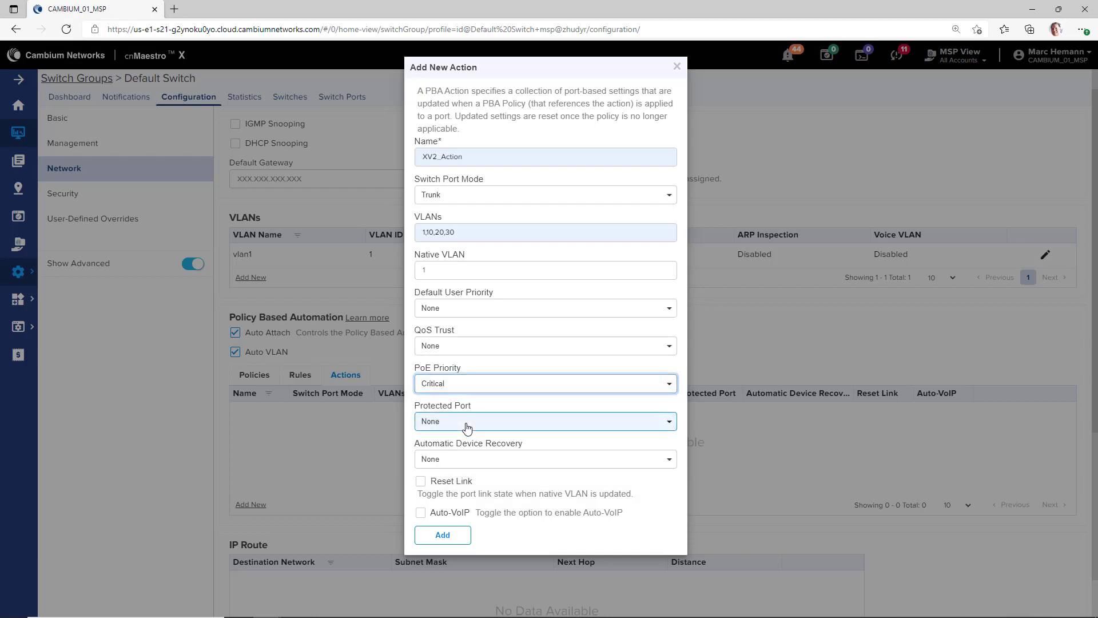
pyautogui.click(454, 537)
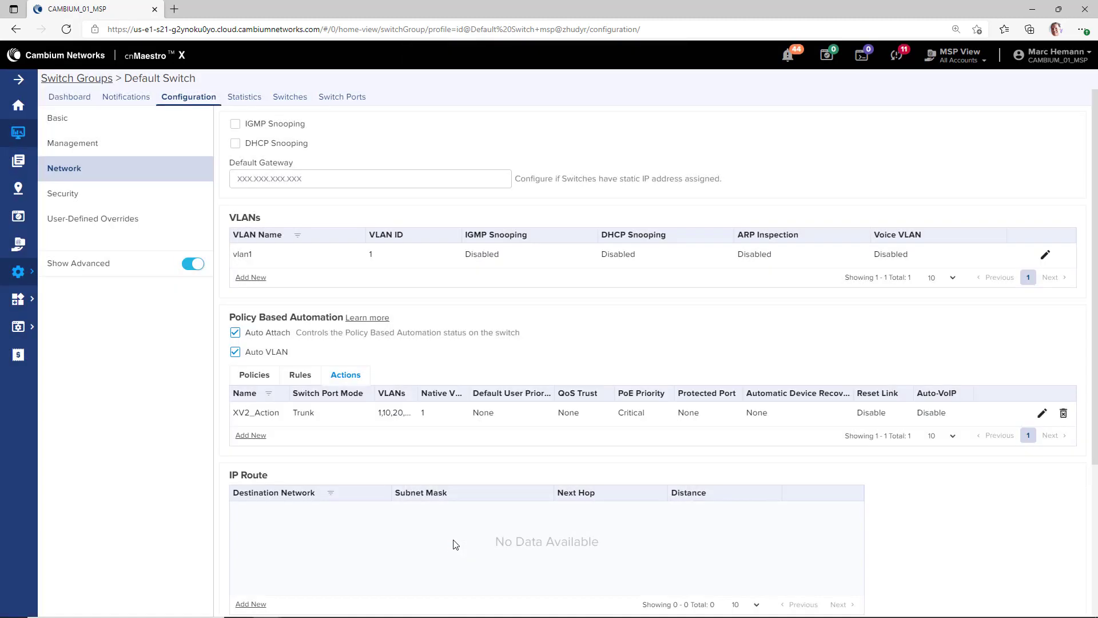
# Check the rules and actions lists, and add an enabled policy named XV2 that pairs XV2_Rule with XV2_Action
pyautogui.click(299, 380)
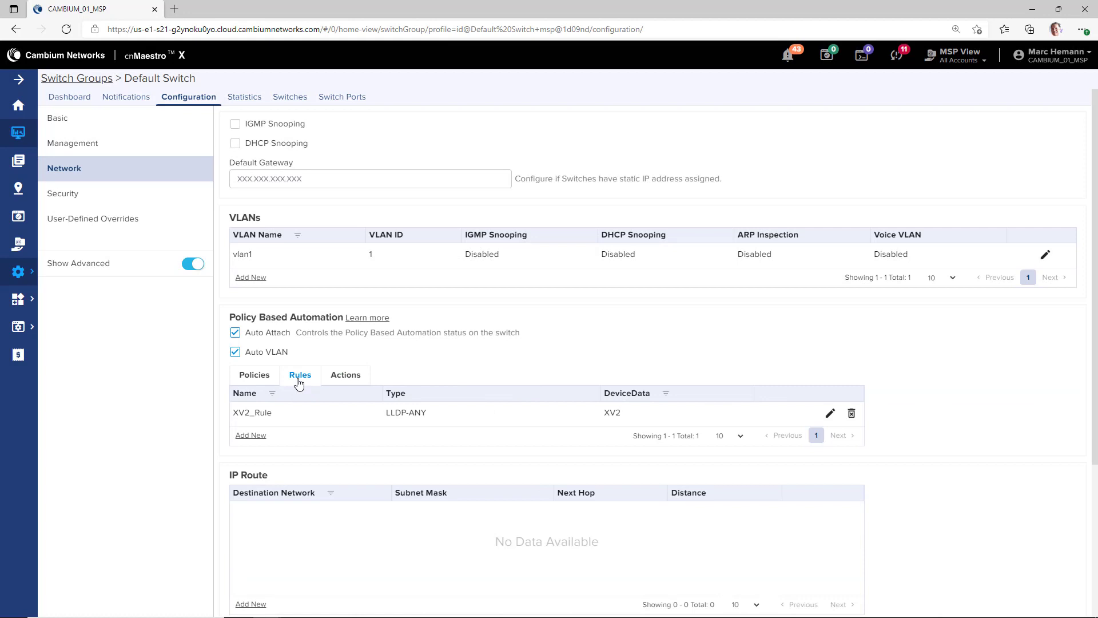
pyautogui.click(350, 381)
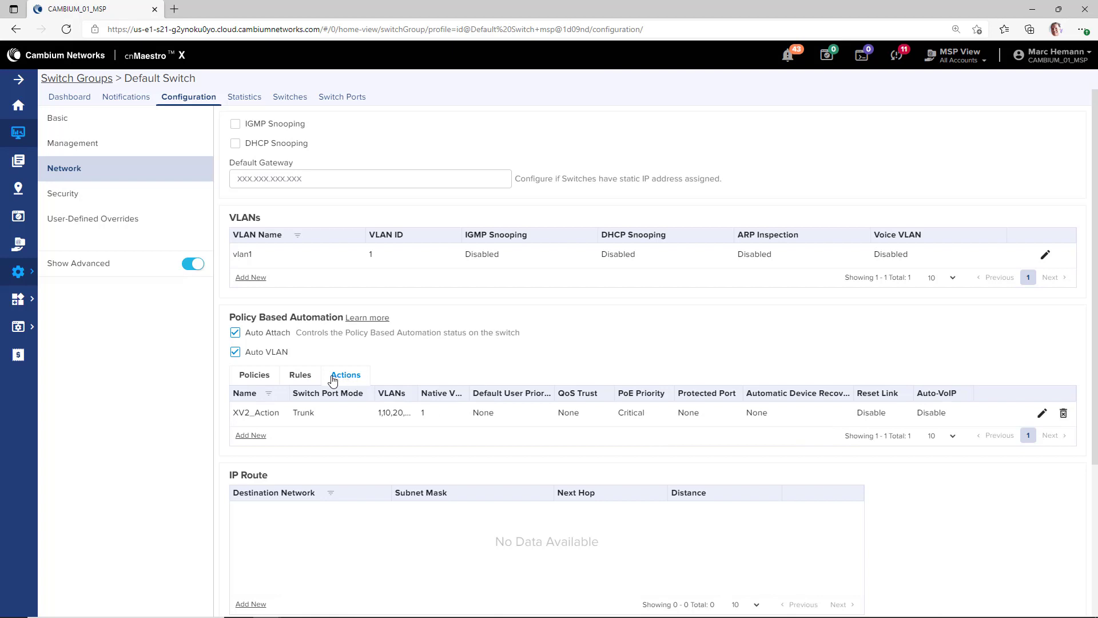
pyautogui.click(245, 376)
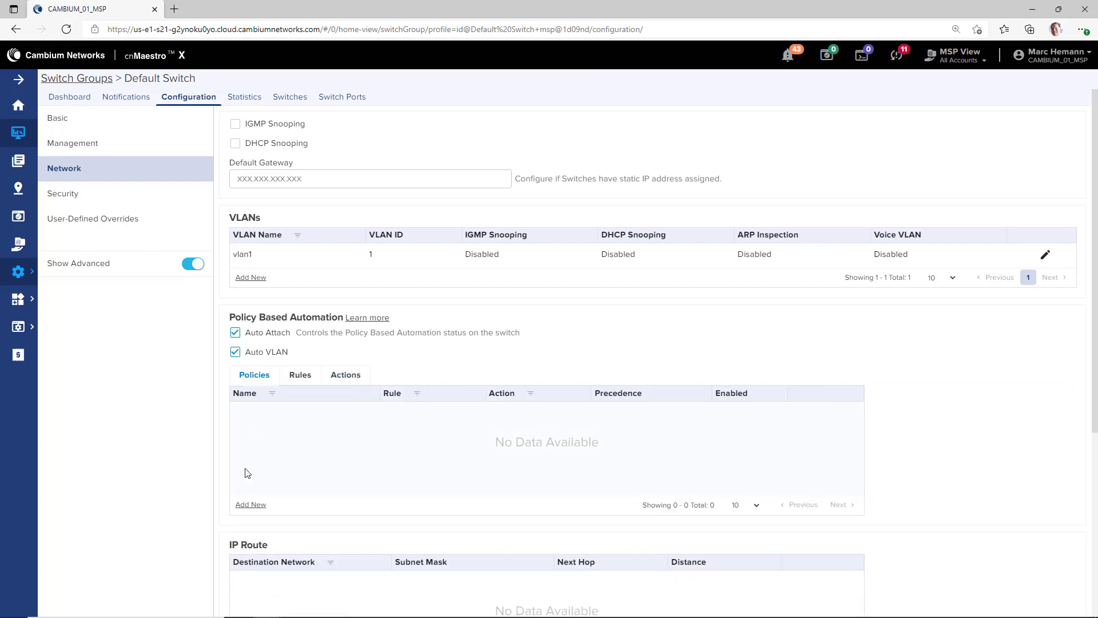
pyautogui.click(251, 504)
pyautogui.click(451, 179)
pyautogui.write('XV2')
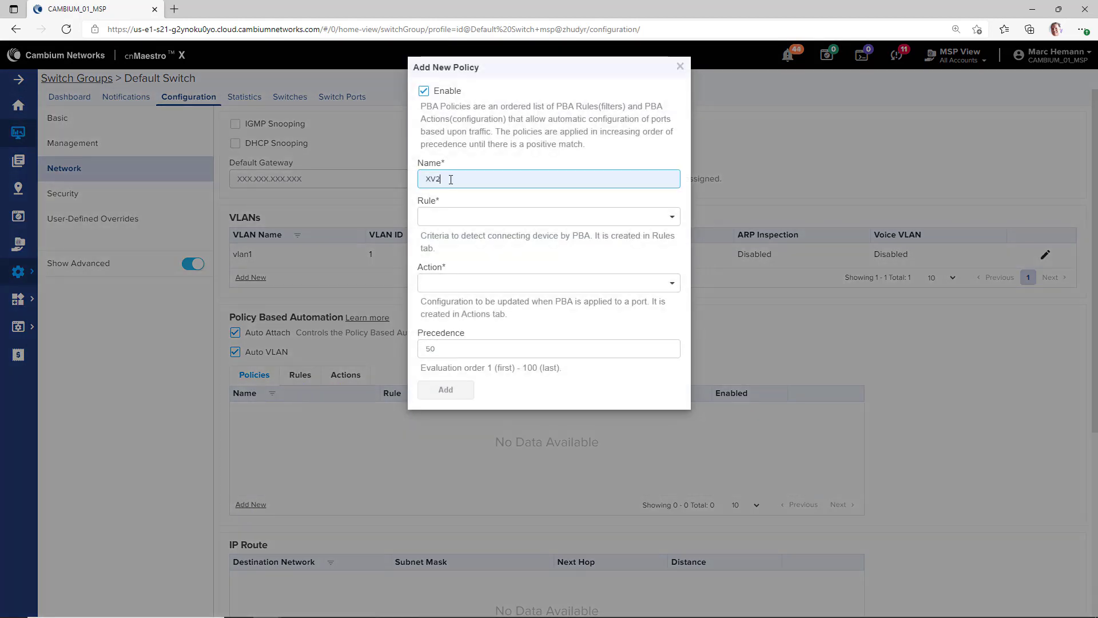
pyautogui.click(459, 224)
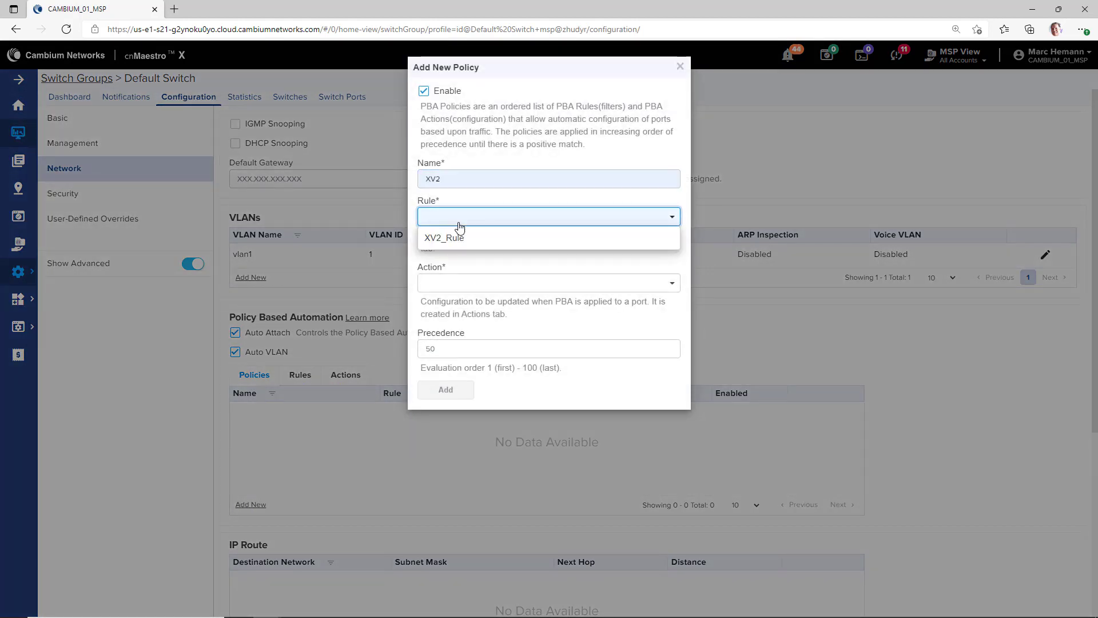
pyautogui.click(459, 240)
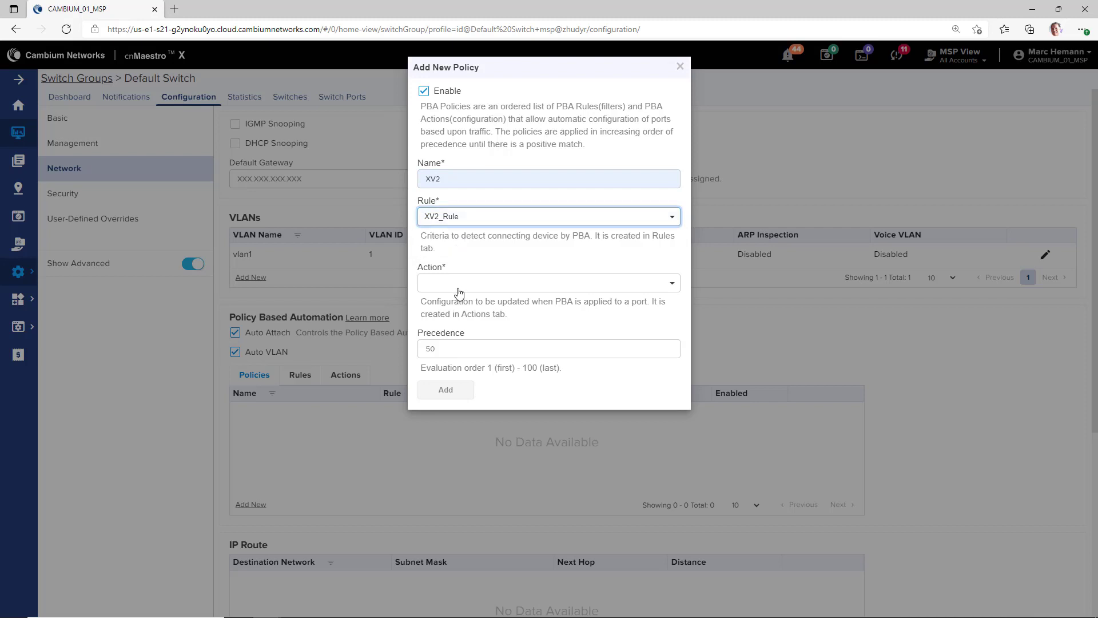
pyautogui.click(460, 291)
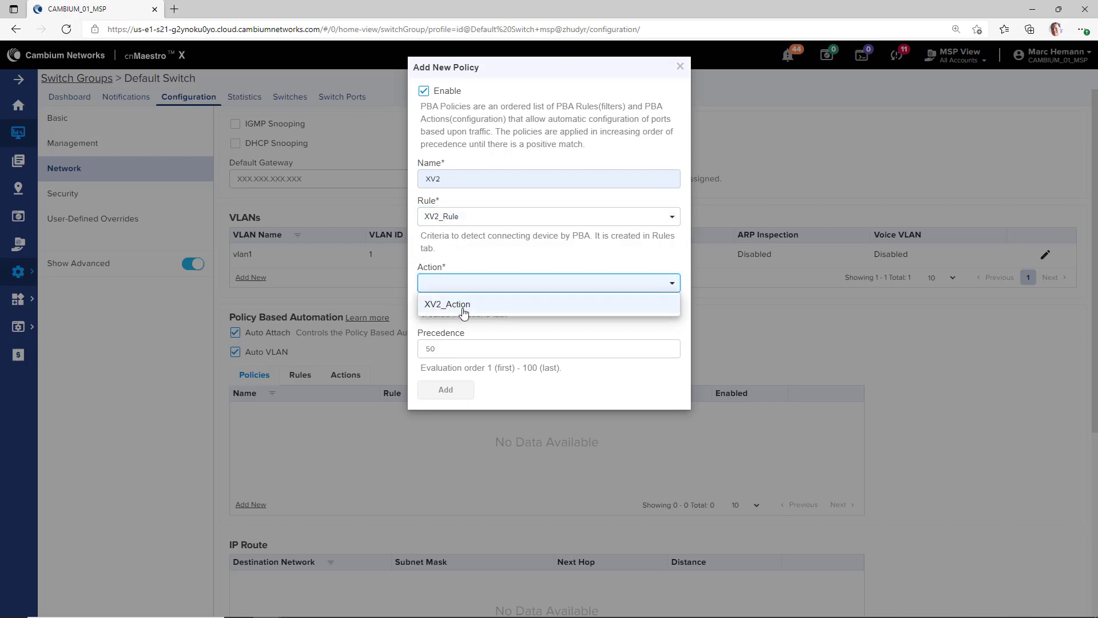
pyautogui.click(462, 309)
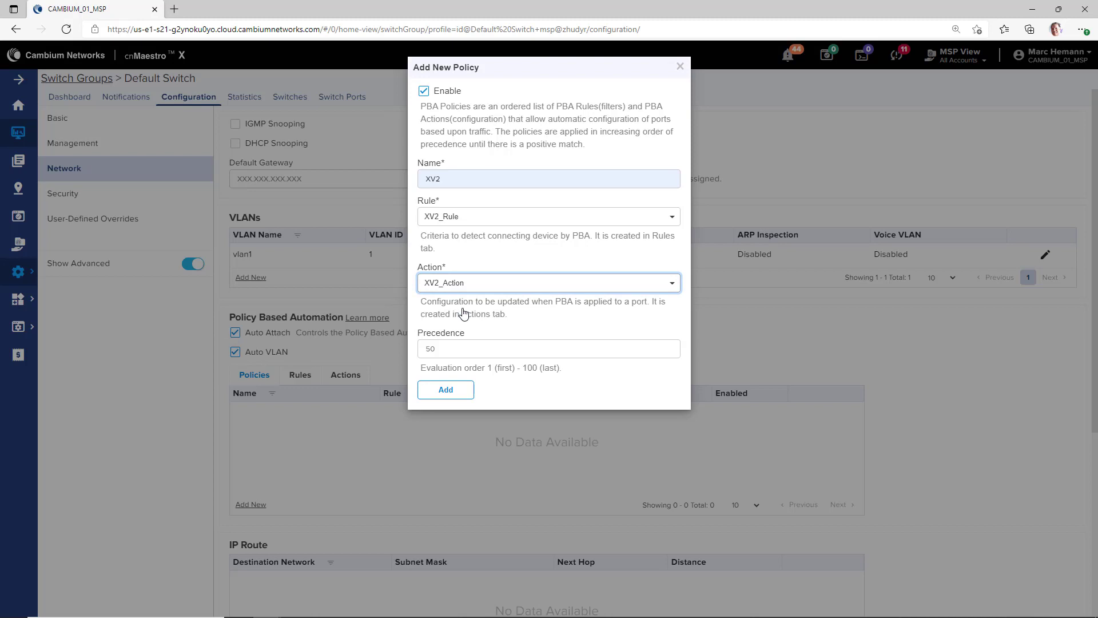
pyautogui.click(446, 390)
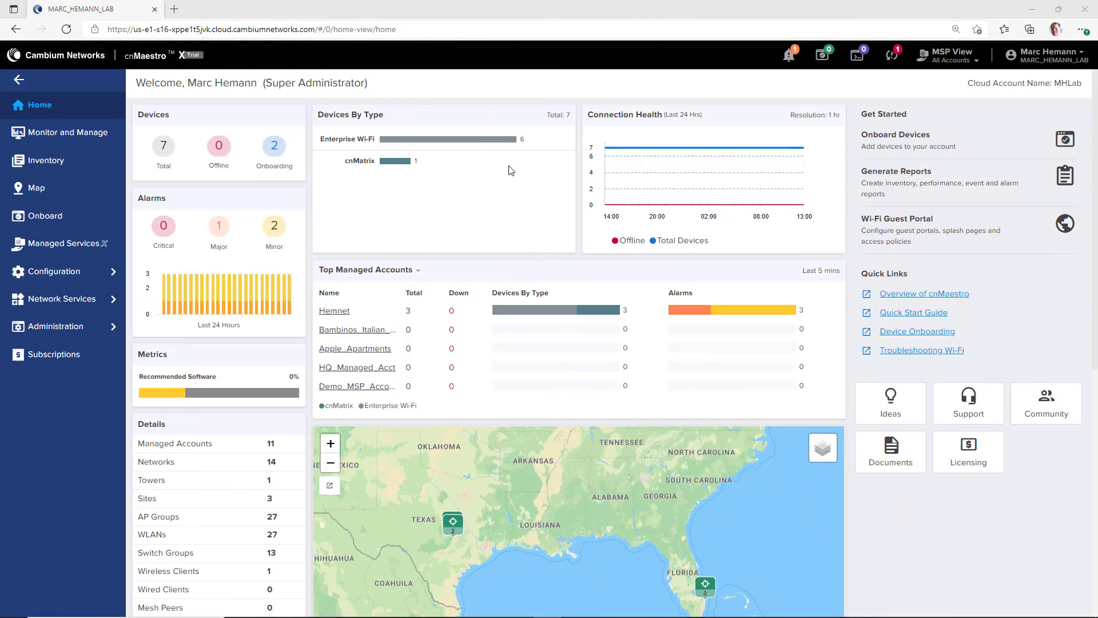
# Open the dashboards of the Hemnet_net network and its Hemnet_Site site under the Hemnet managed account
pyautogui.click(73, 136)
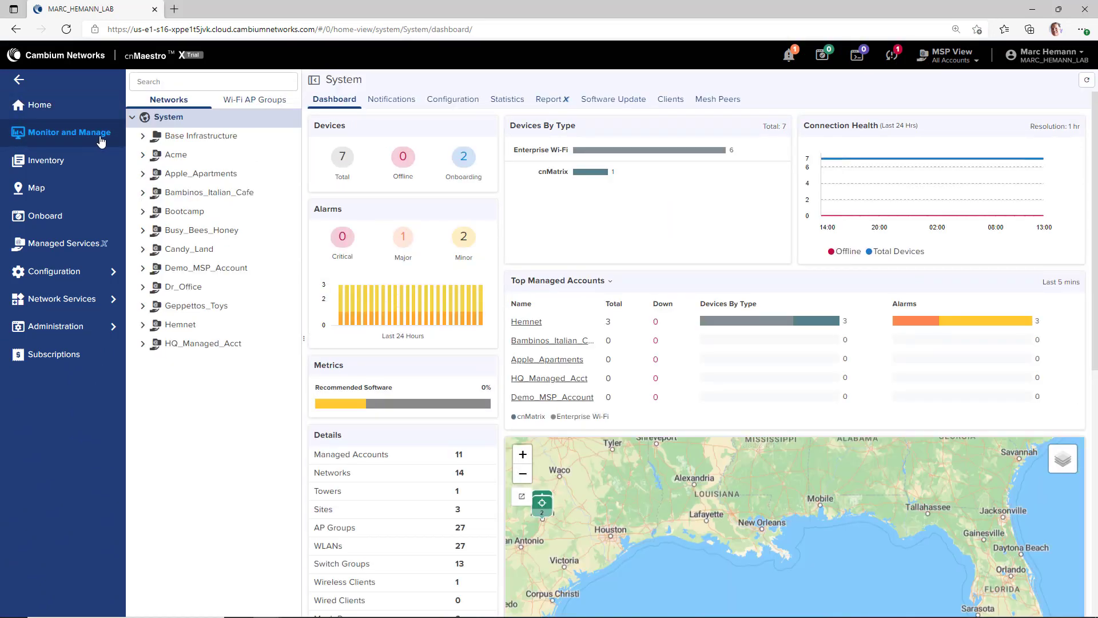
pyautogui.click(143, 325)
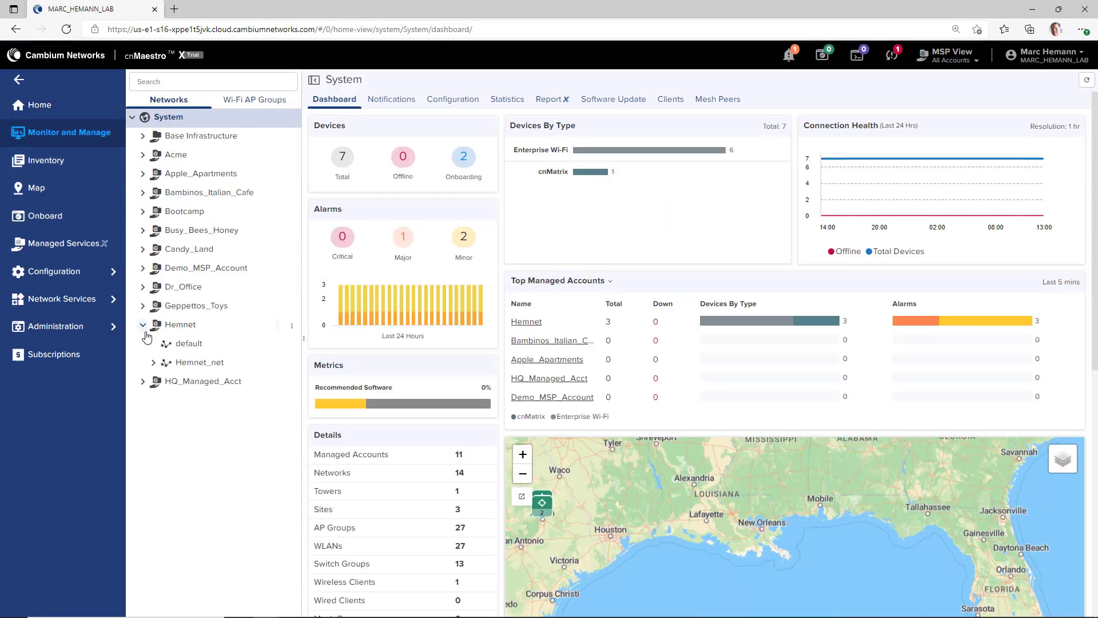
pyautogui.click(194, 364)
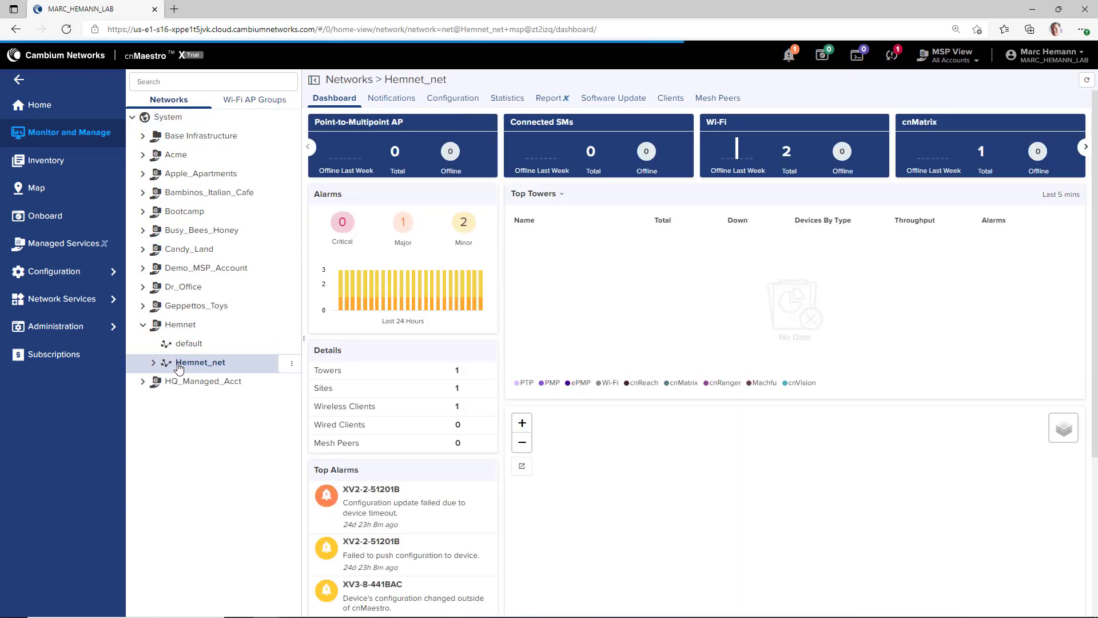
pyautogui.click(152, 364)
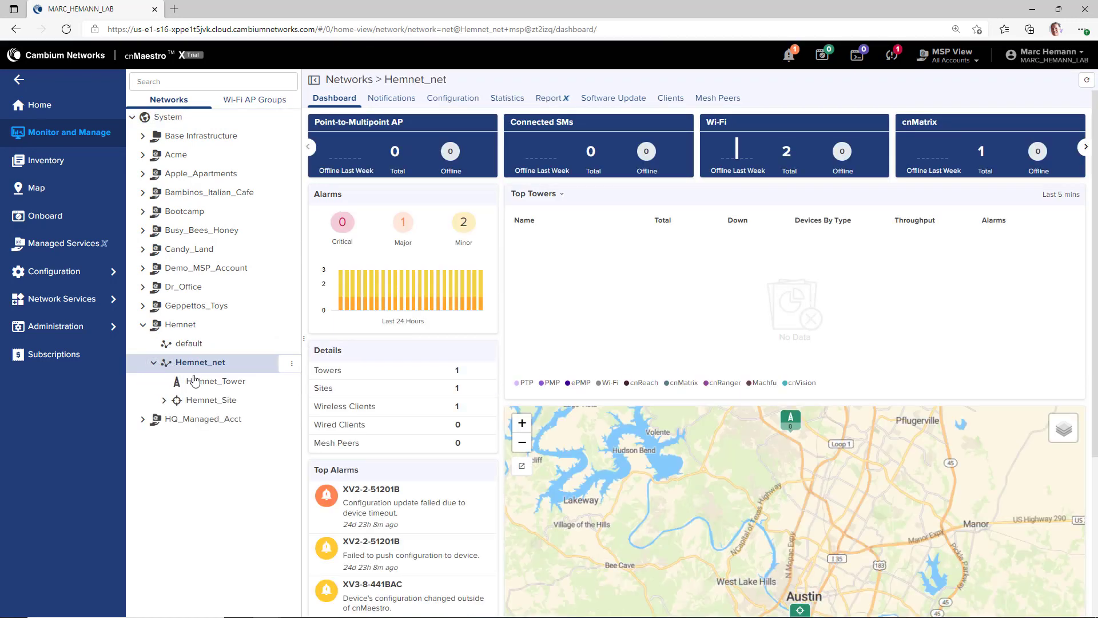
pyautogui.click(228, 404)
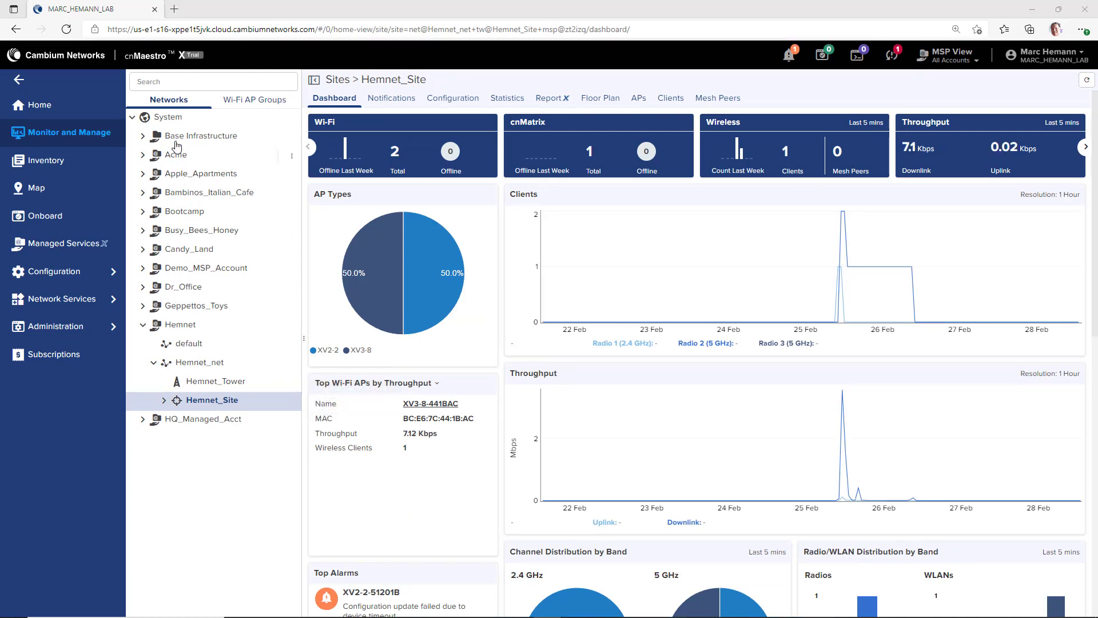
# Open the clients at System level and review a wireless client's dashboard, including its client, radio and signal details
pyautogui.click(177, 119)
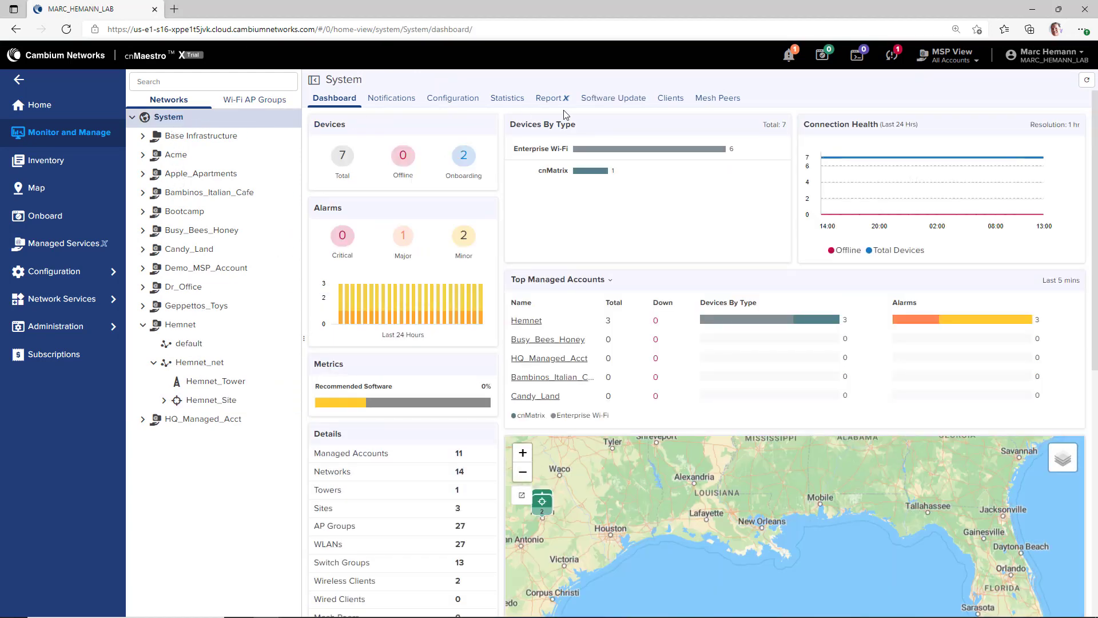
pyautogui.click(671, 106)
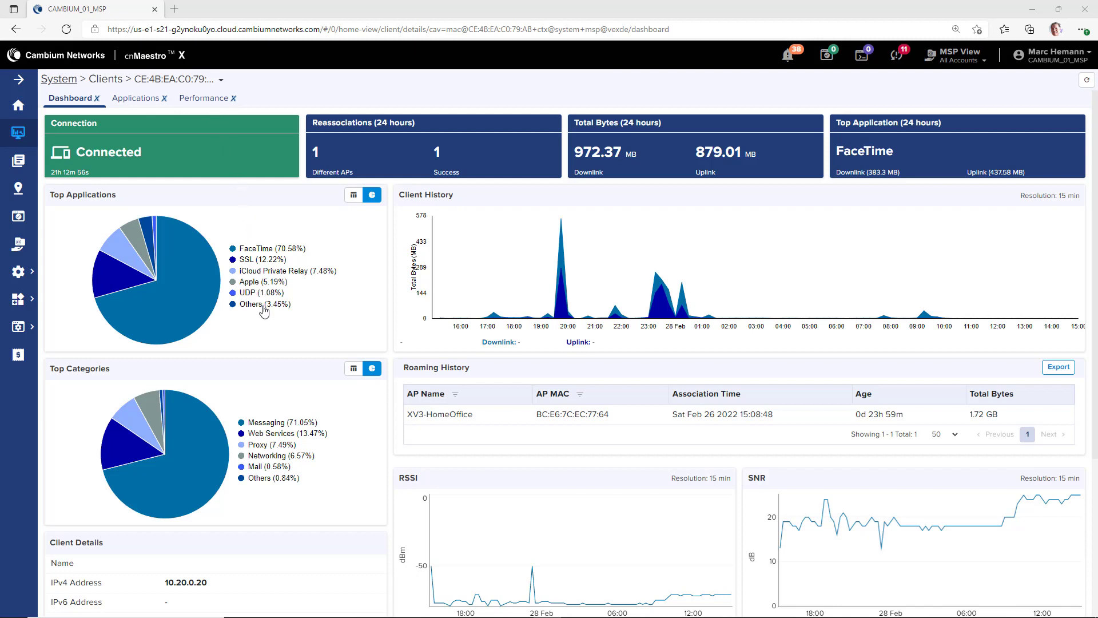
pyautogui.scroll(-4, 263, 311)
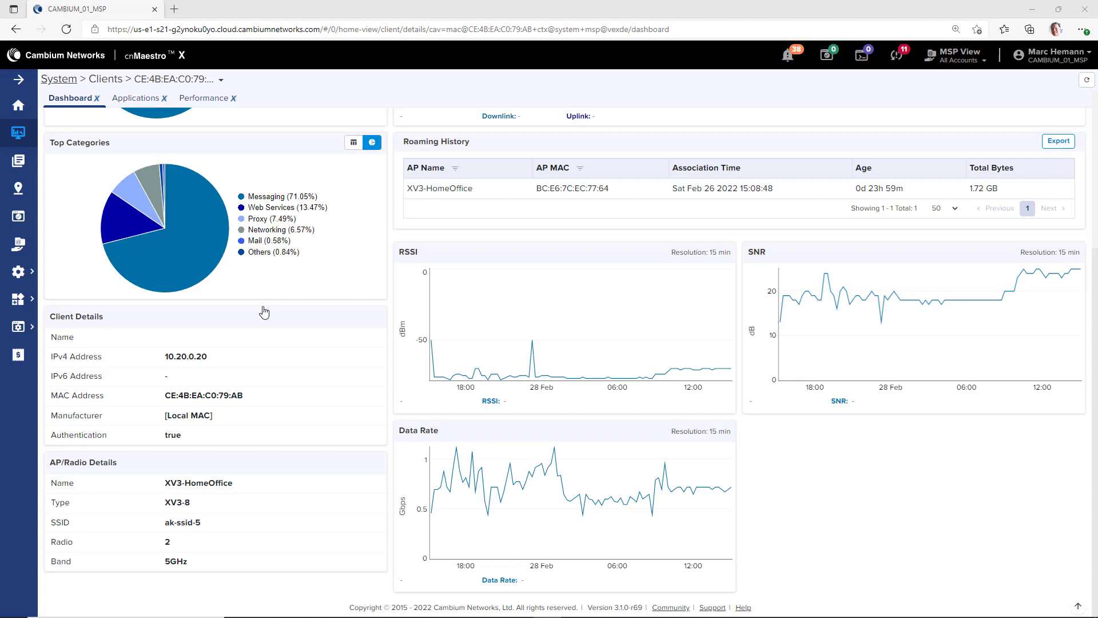
pyautogui.scroll(5, 263, 312)
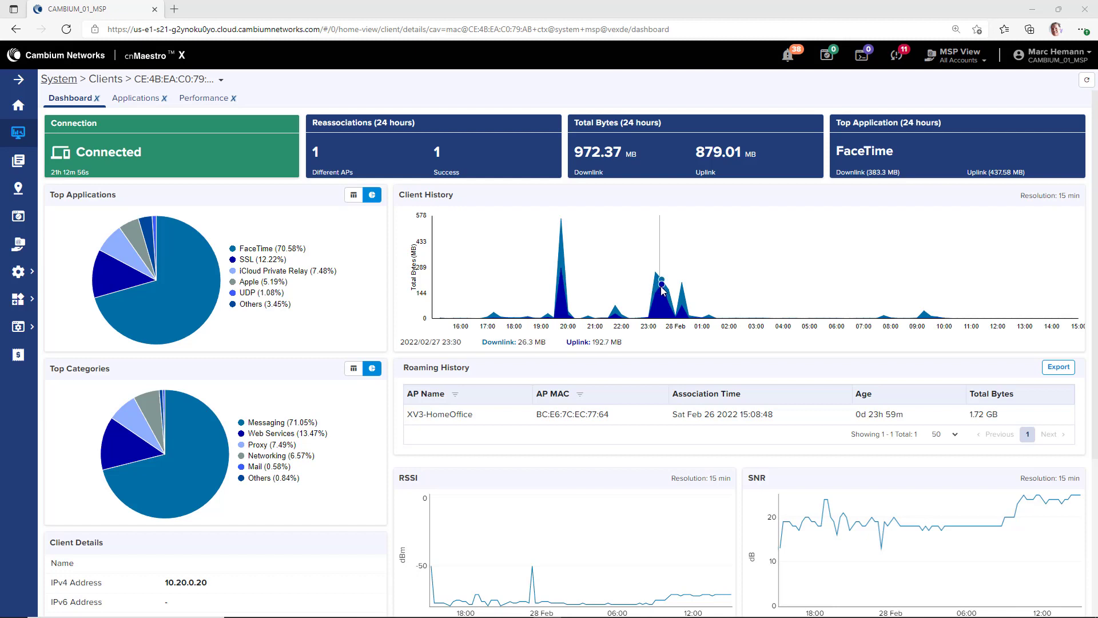
# Examine the client's application usage and isolate the SSL traffic in the application history
pyautogui.click(137, 98)
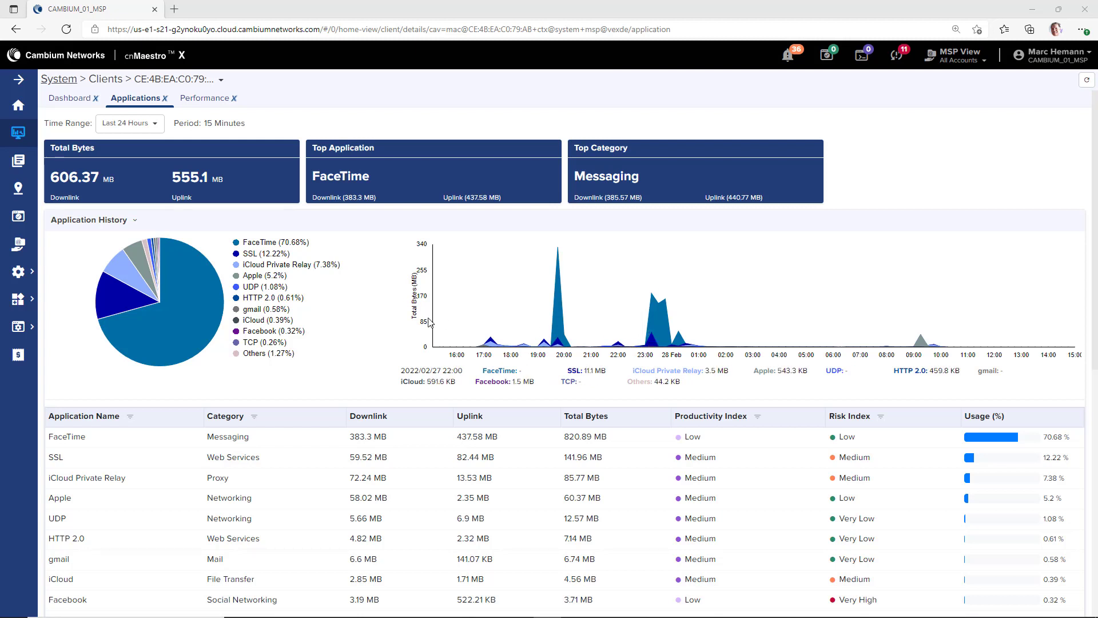
pyautogui.click(128, 302)
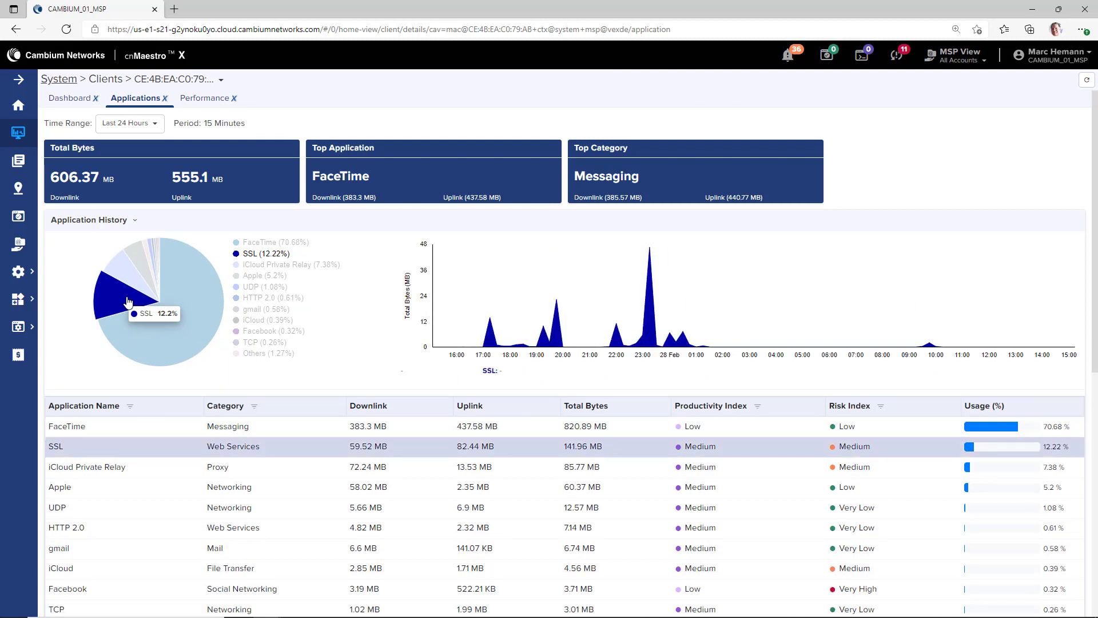
# Isolate the iCloud Private Relay traffic in the application history and review the client's application table
pyautogui.click(127, 282)
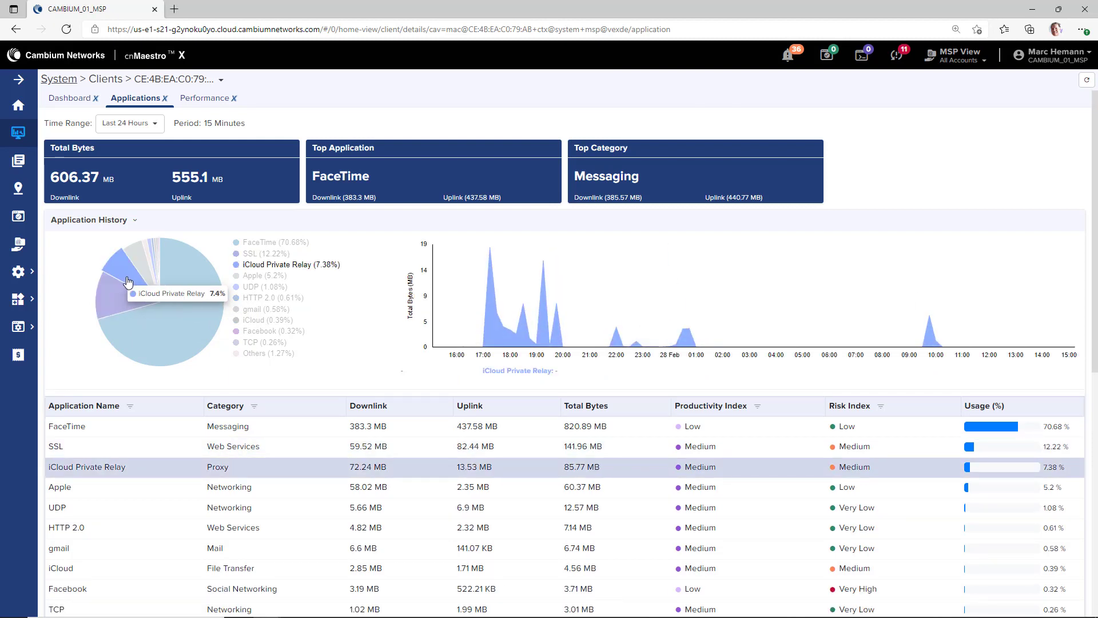
pyautogui.scroll(-3, 523, 302)
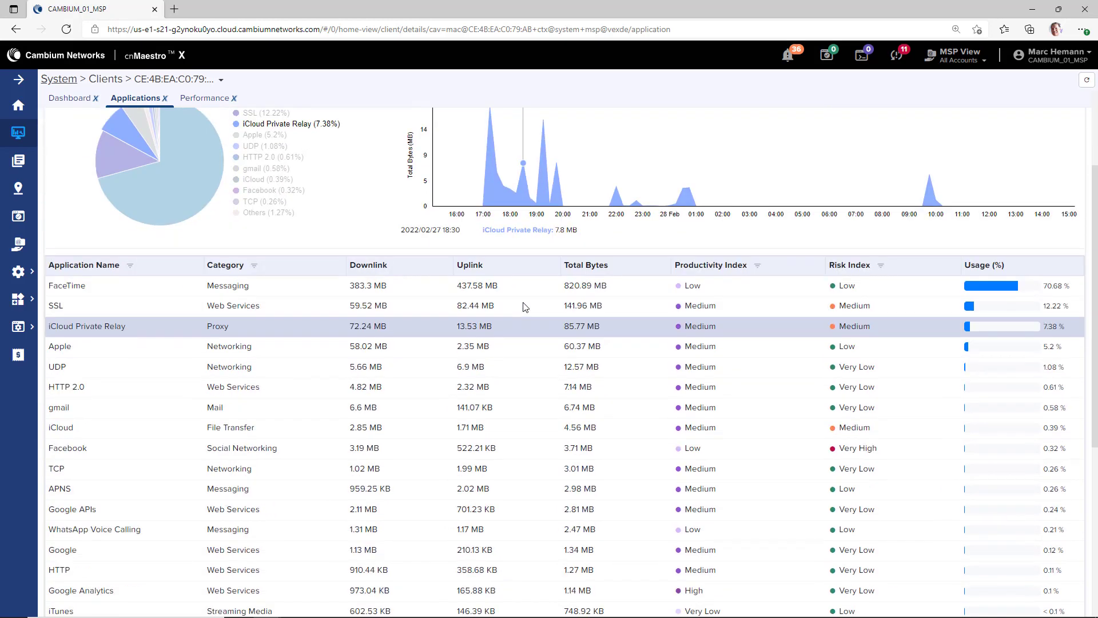
pyautogui.scroll(-2, 523, 307)
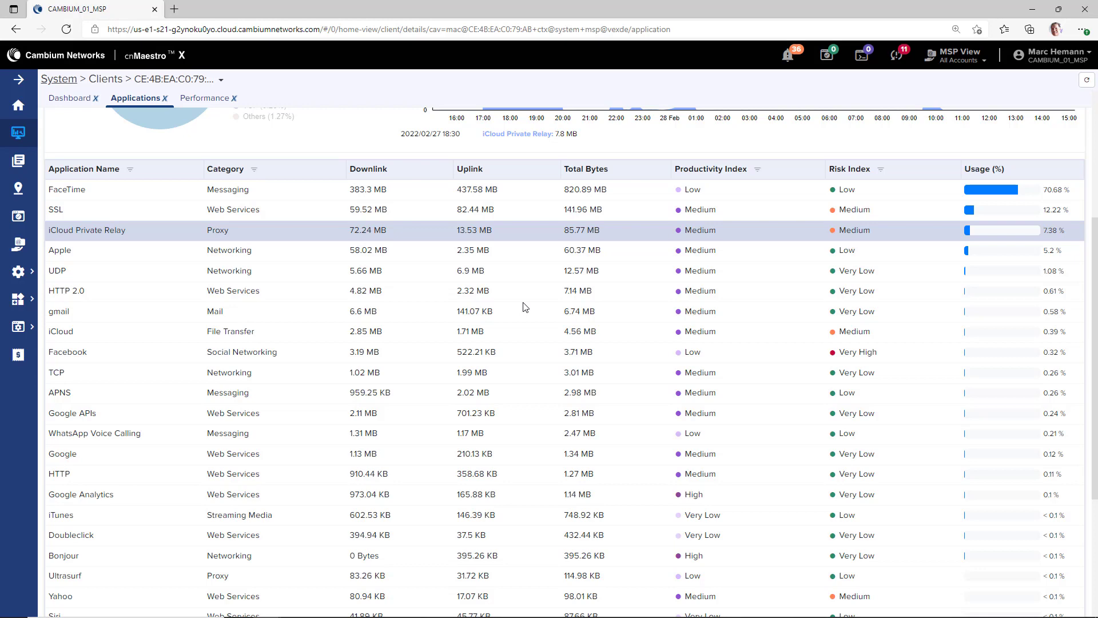
pyautogui.scroll(5, 526, 308)
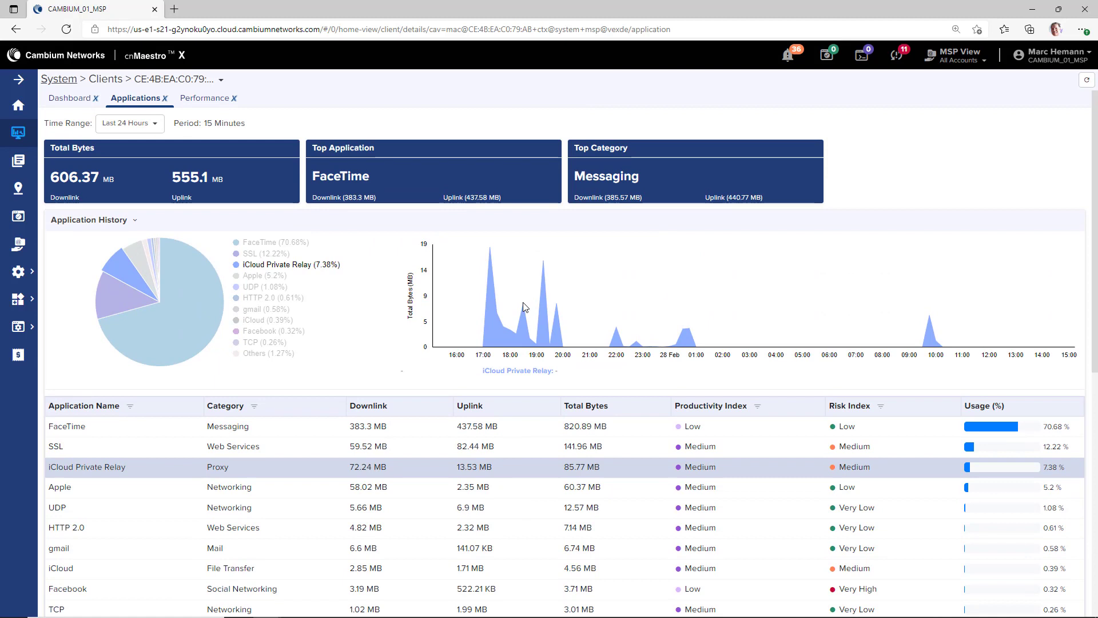
# Examine the client's performance charts for the last 24 hours, including SNR
pyautogui.click(208, 98)
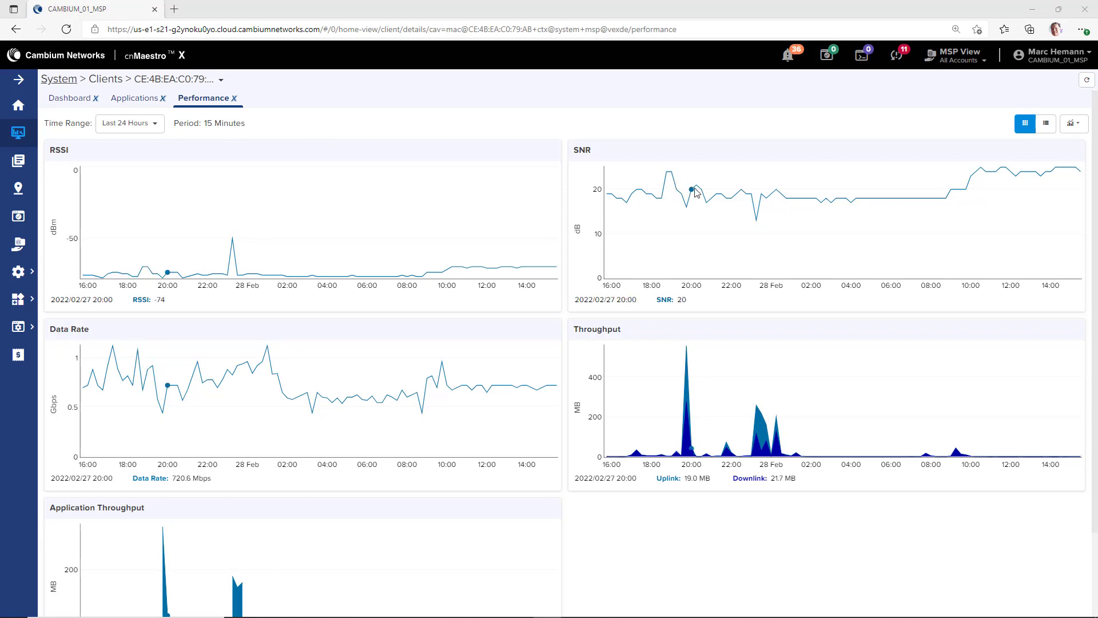
pyautogui.moveTo(723, 199); pyautogui.dragTo(791, 228)
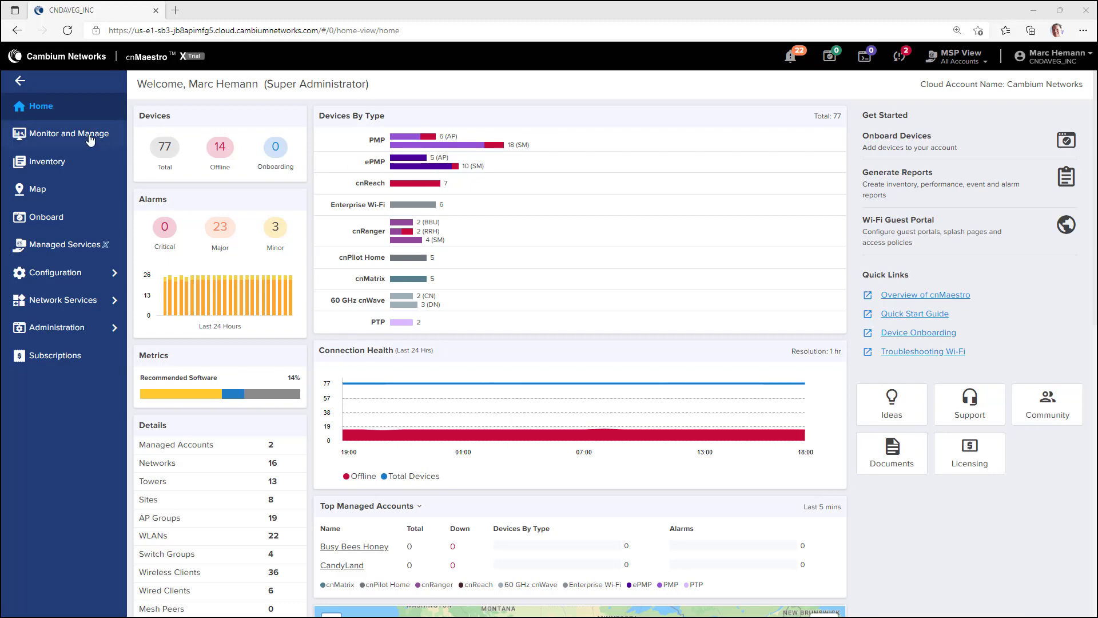
# Search the System-level wireless clients for "0qfl" and open the matching client's details
pyautogui.click(72, 138)
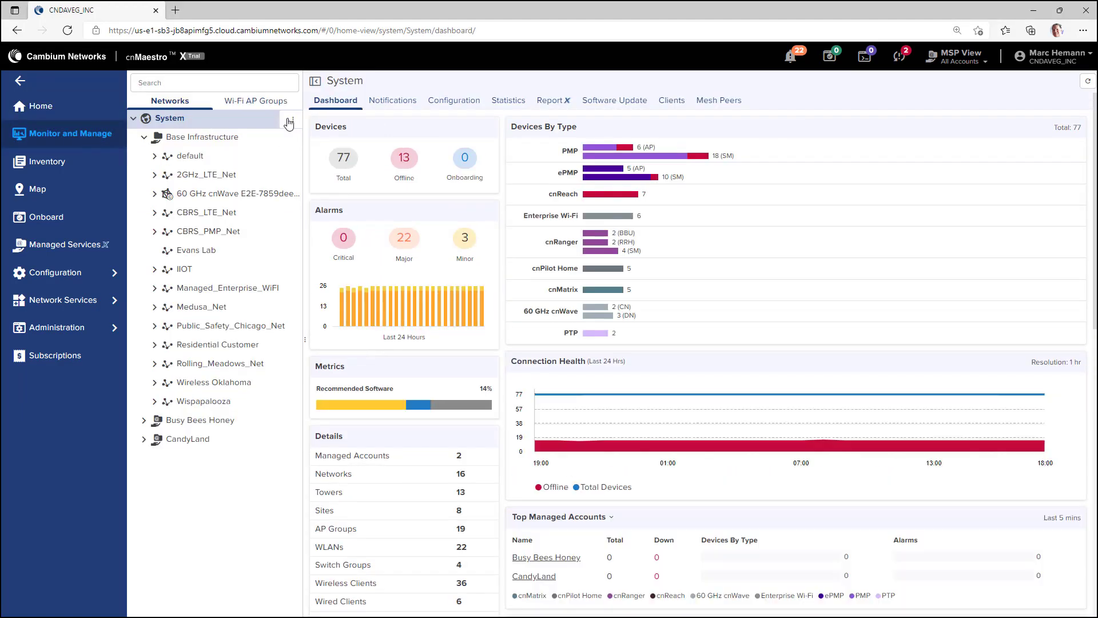
pyautogui.click(670, 103)
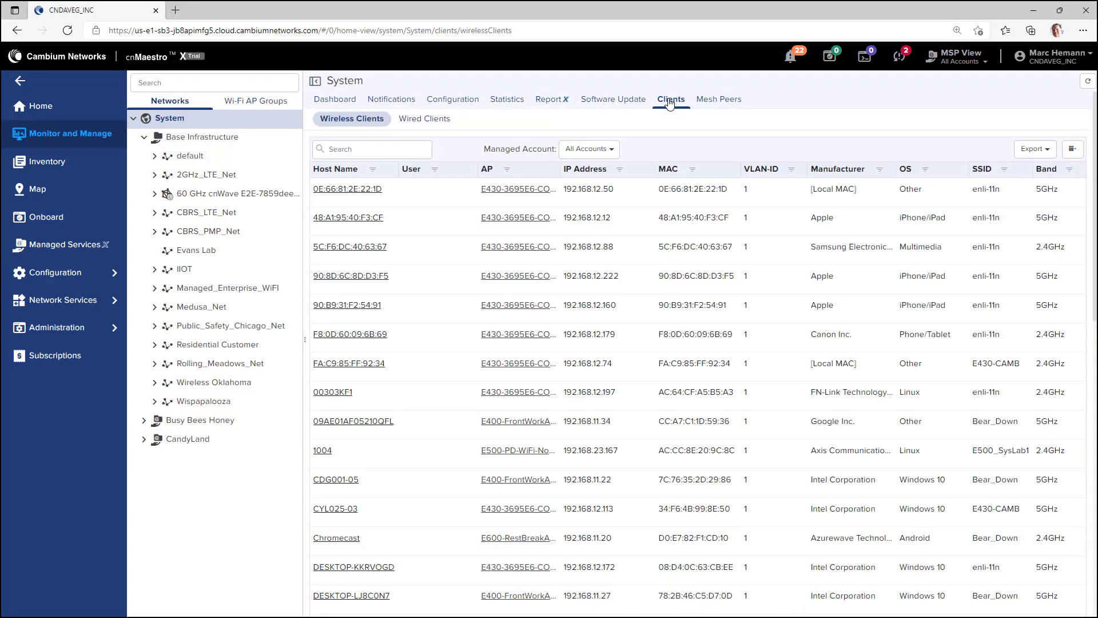
pyautogui.click(377, 151)
pyautogui.write('0qfl')
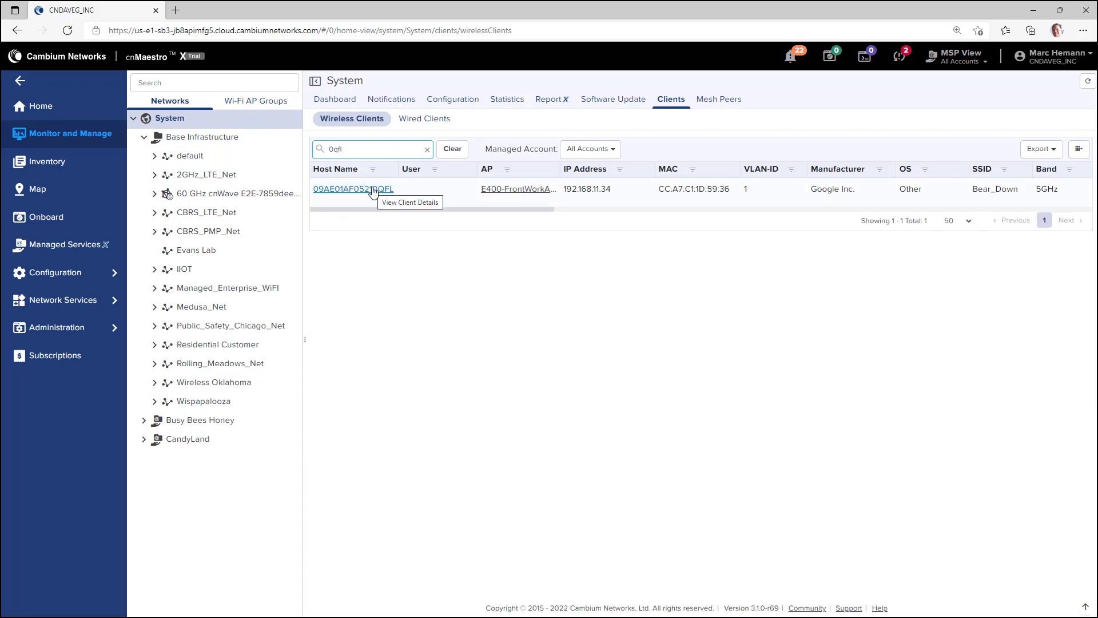
pyautogui.click(373, 190)
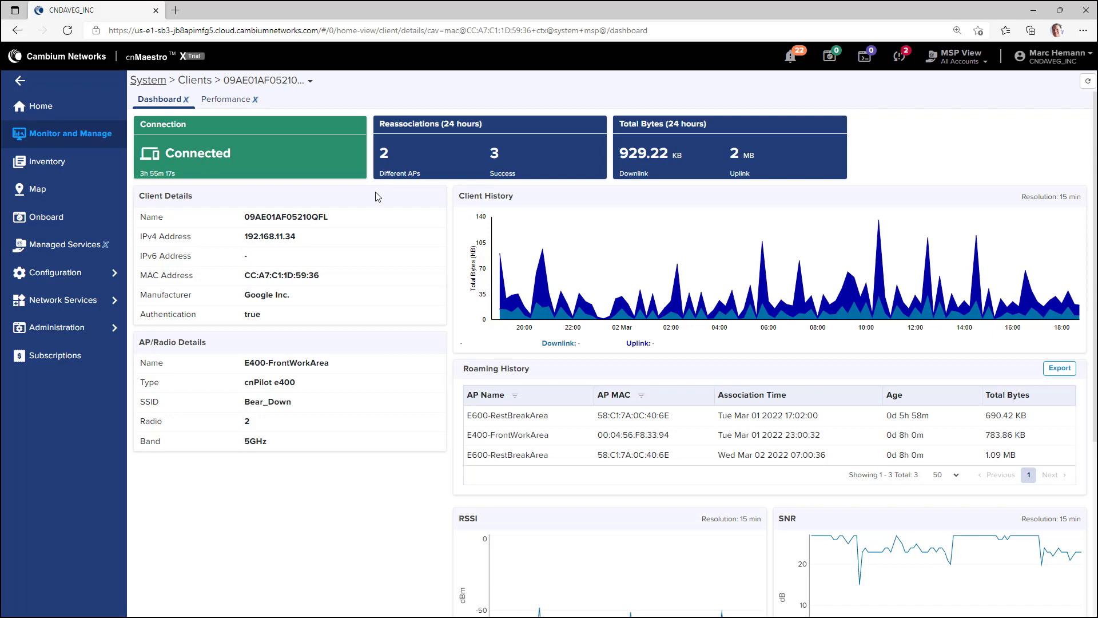
# Review the client's AP and radio details, roaming history, and RSSI, SNR and data rate charts
pyautogui.scroll(-1, 377, 197)
pyautogui.scroll(-1, 377, 197)
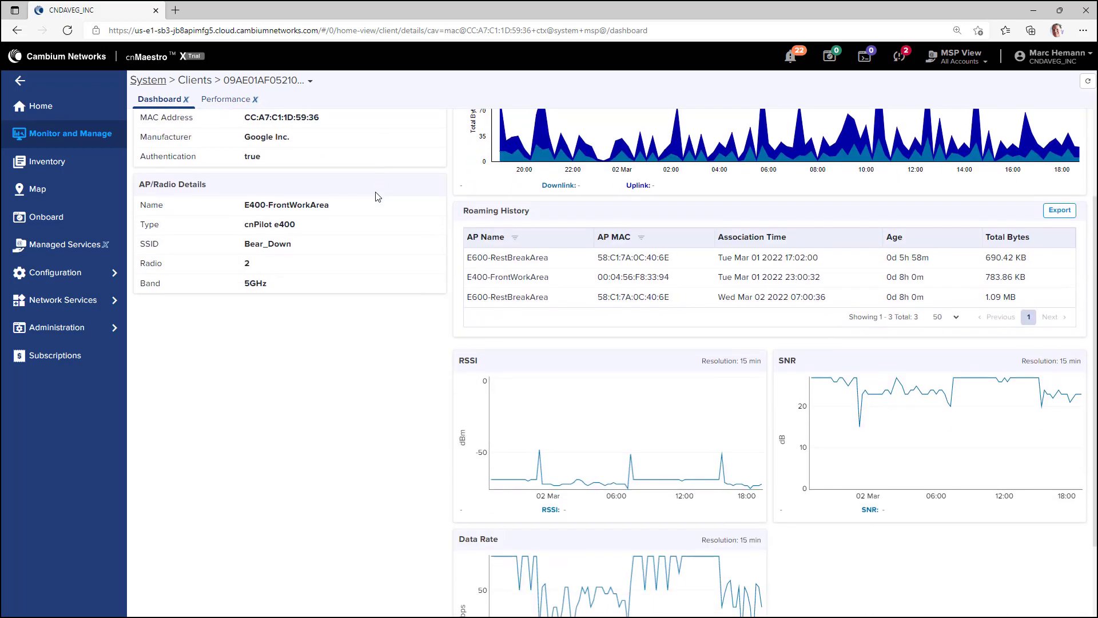
pyautogui.scroll(-1, 378, 197)
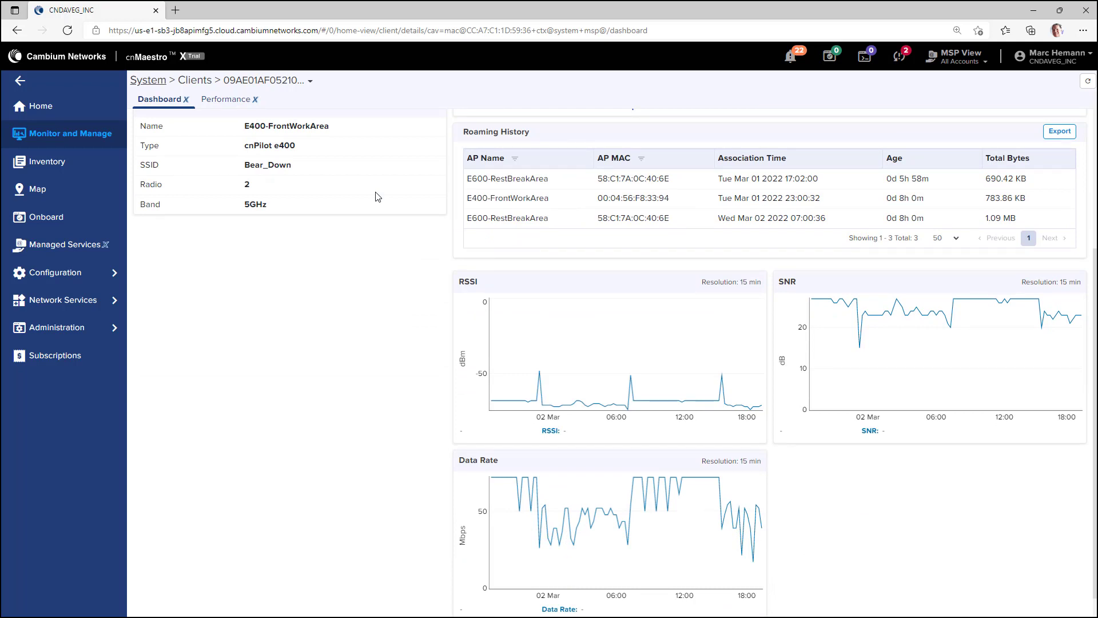
pyautogui.moveTo(638, 399)
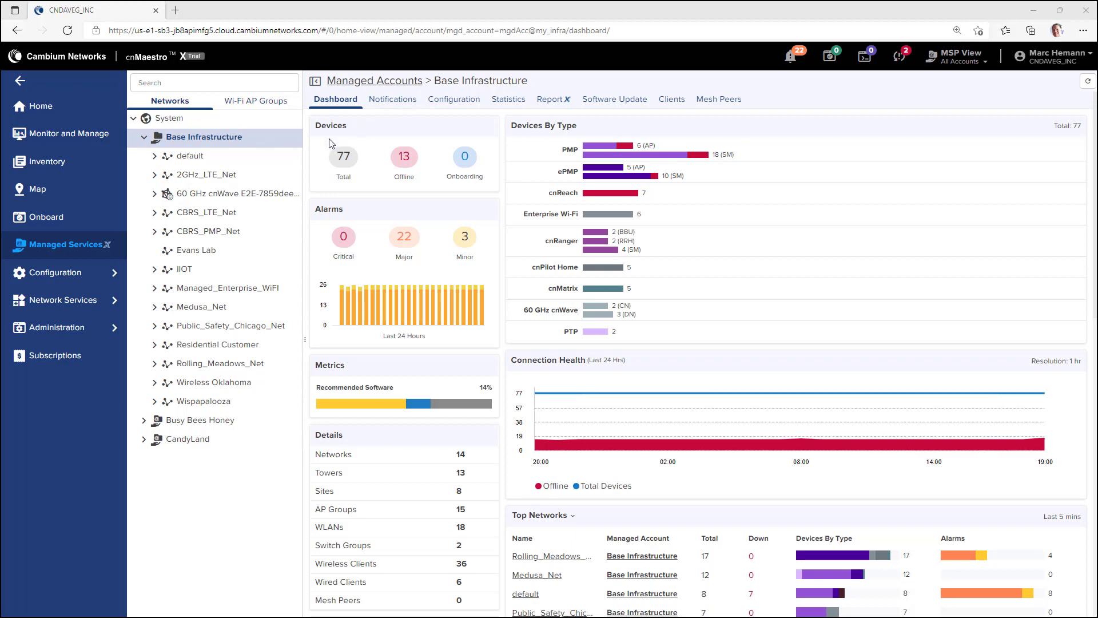
# Open the Managed_Enterprise_WiFI network under Base Infrastructure and expand its Petco_Jr site
pyautogui.click(196, 291)
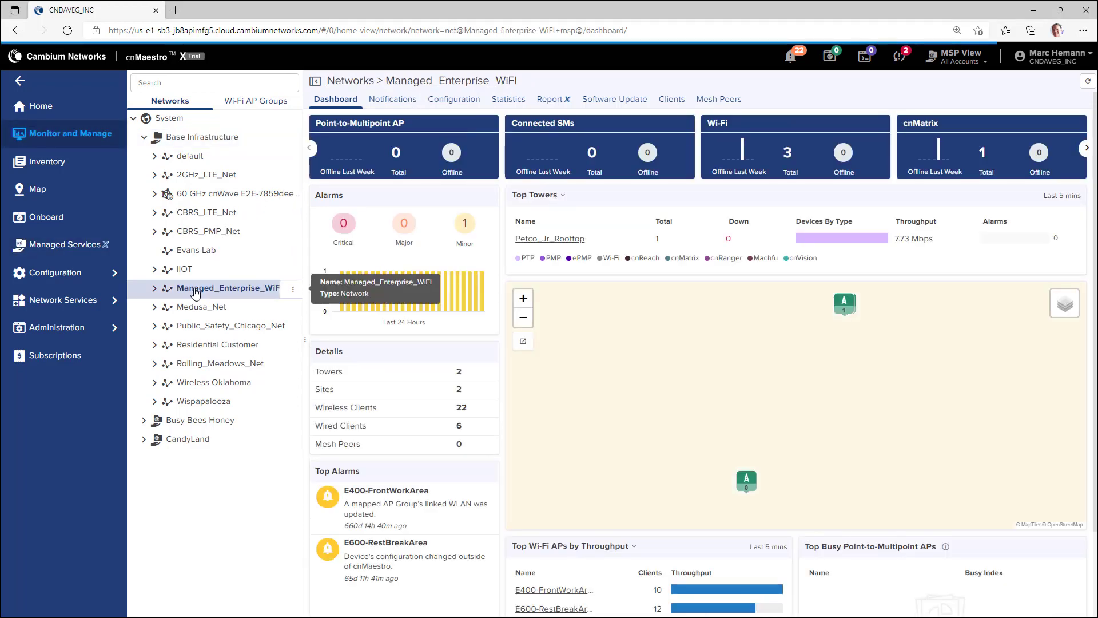
pyautogui.click(155, 288)
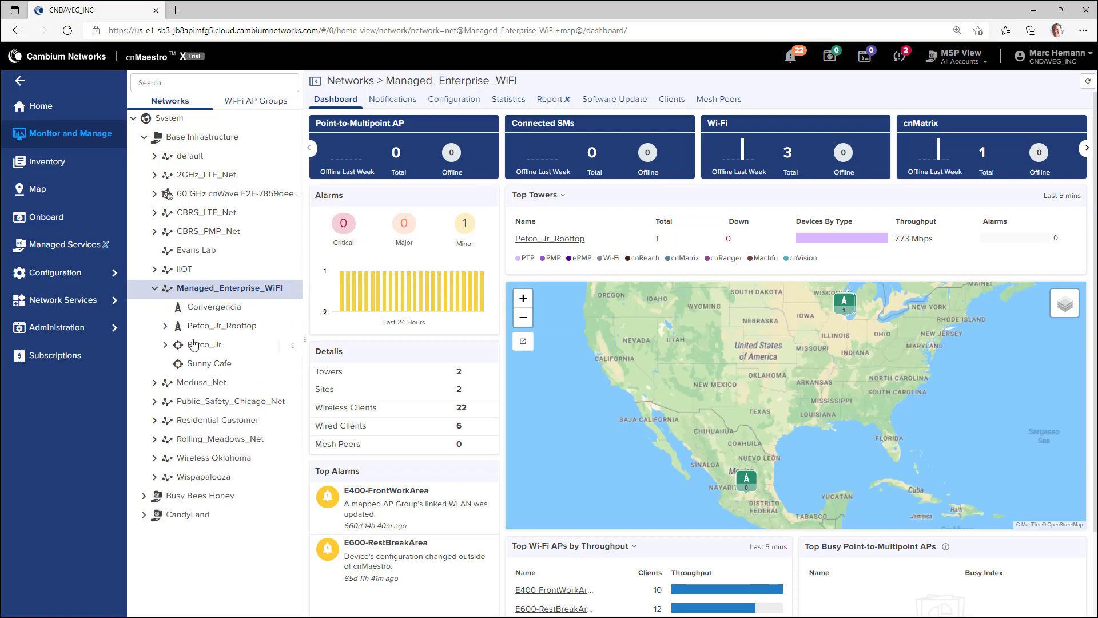
pyautogui.click(193, 345)
pyautogui.click(165, 346)
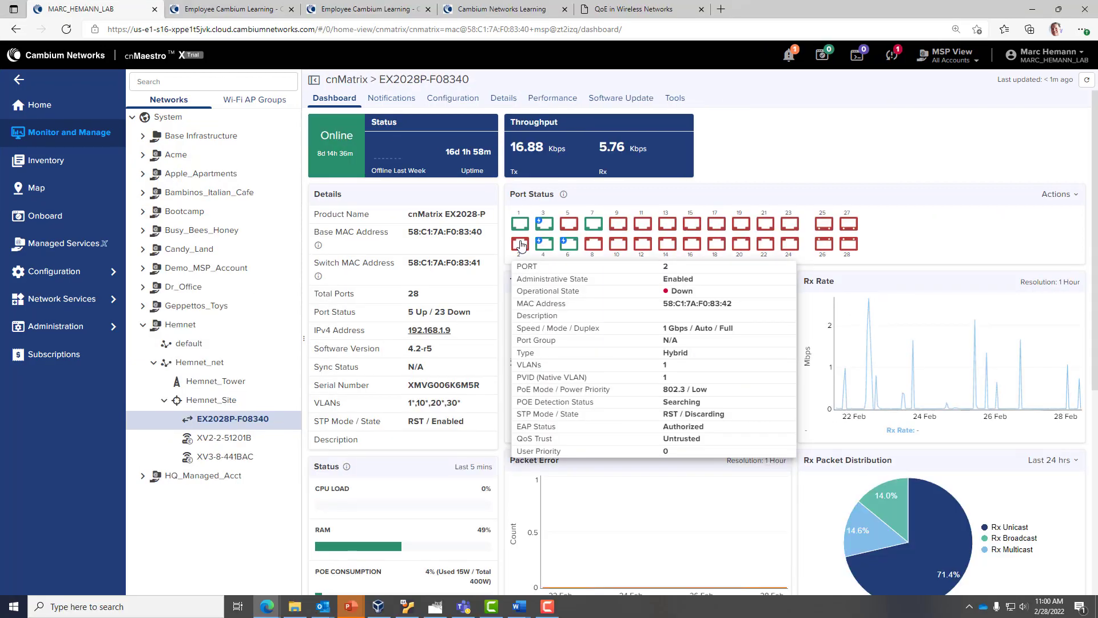
# Check the details of ports 1 and 6 on the EX2028P-F08340 switch, and run a cable diagnostic on port 6
pyautogui.moveTo(521, 231)
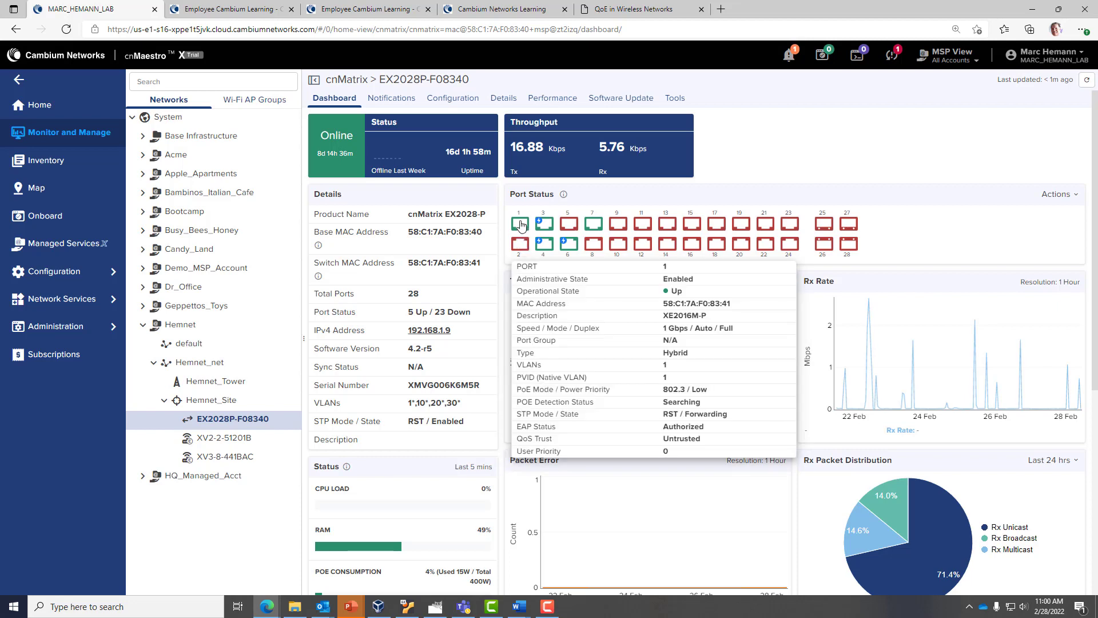
pyautogui.moveTo(572, 252)
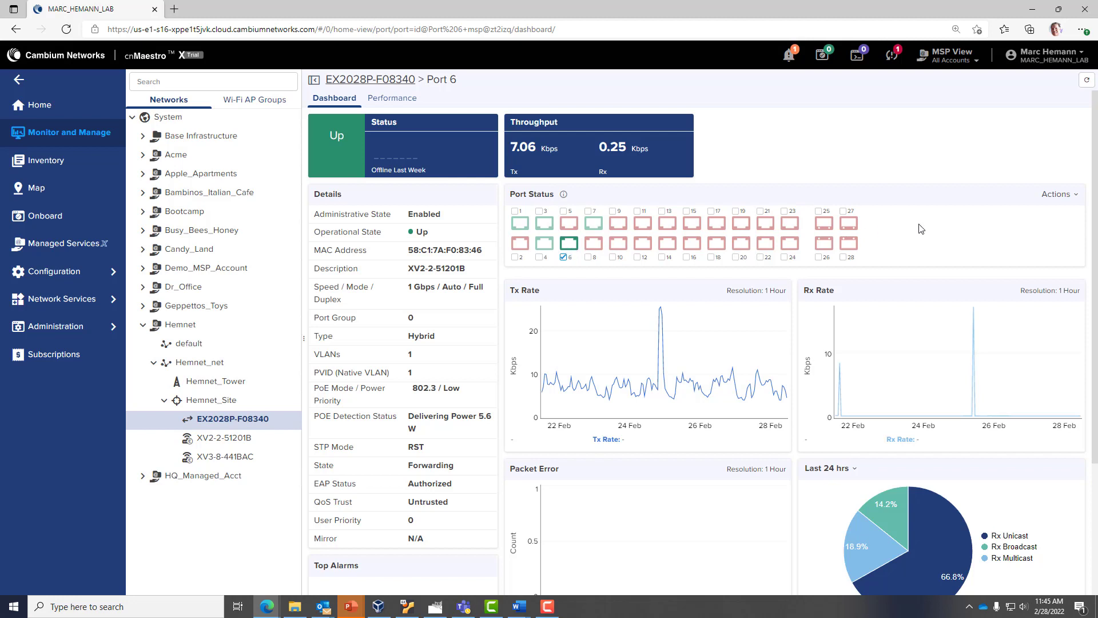
pyautogui.click(1070, 202)
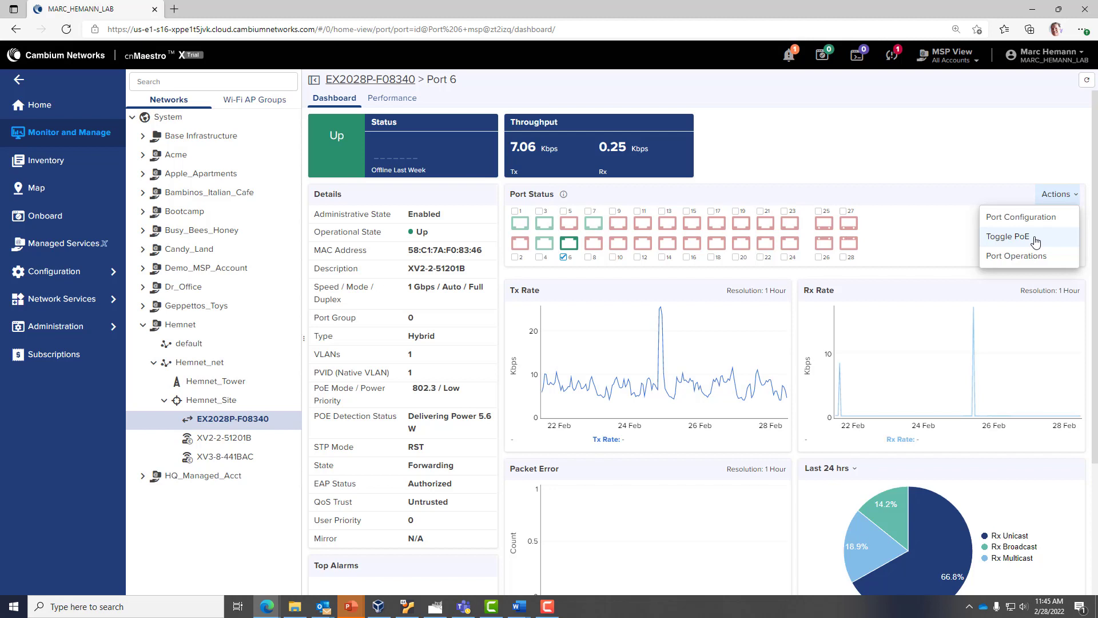
pyautogui.click(1037, 258)
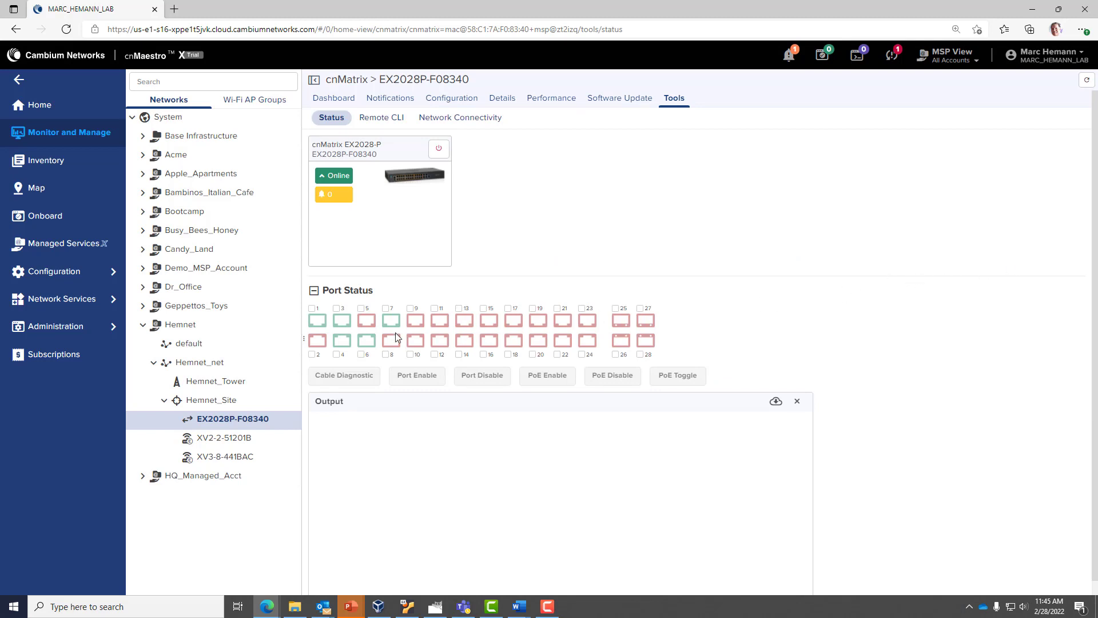
pyautogui.click(361, 355)
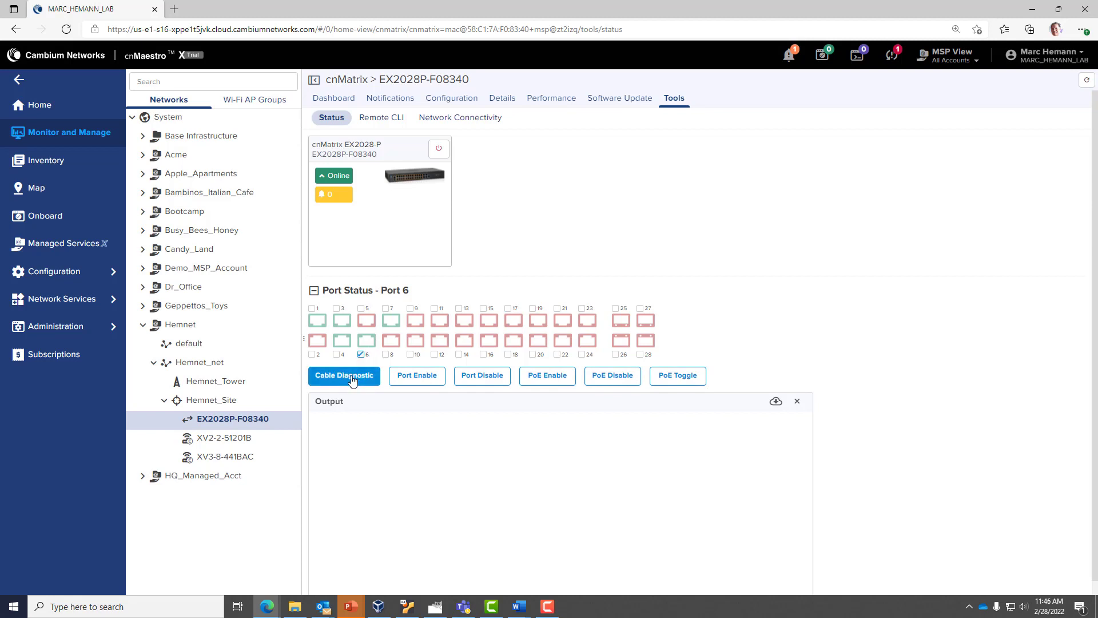
pyautogui.click(345, 376)
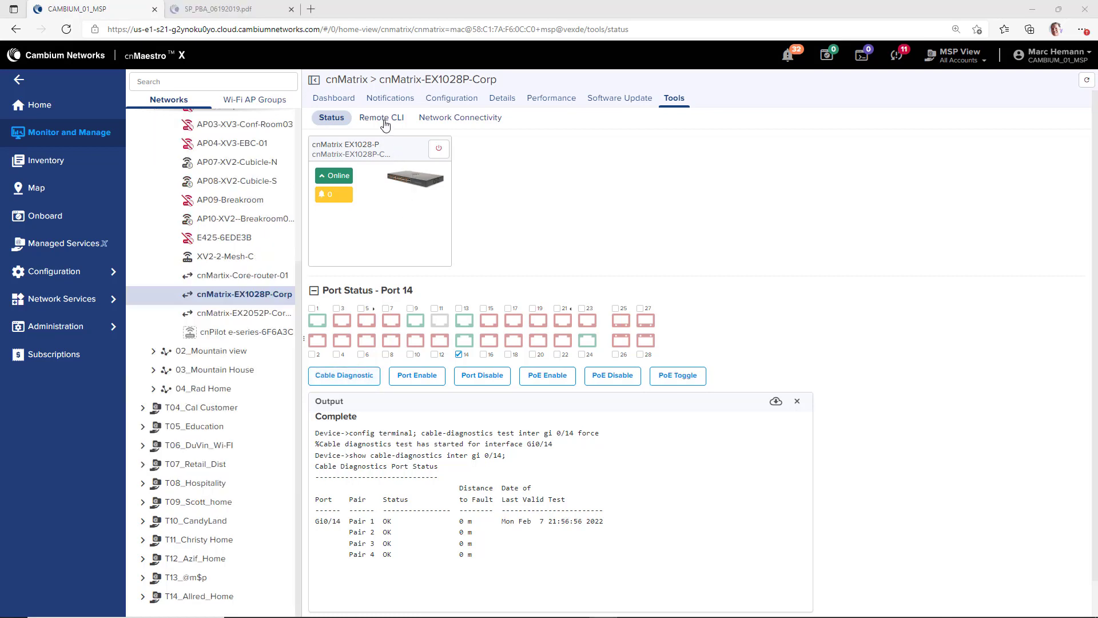
# Run "show lldp neighbor detail" in the remote CLI of the cnMatrix-EX1028P-Corp switch and read through its output
pyautogui.click(382, 118)
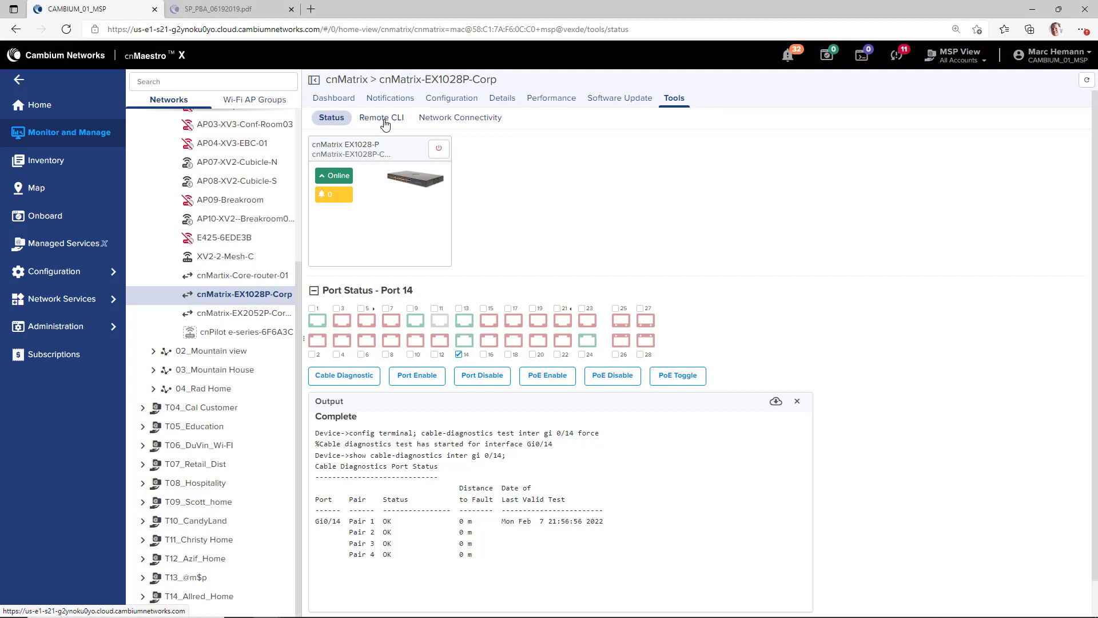
pyautogui.click(375, 159)
pyautogui.write('show')
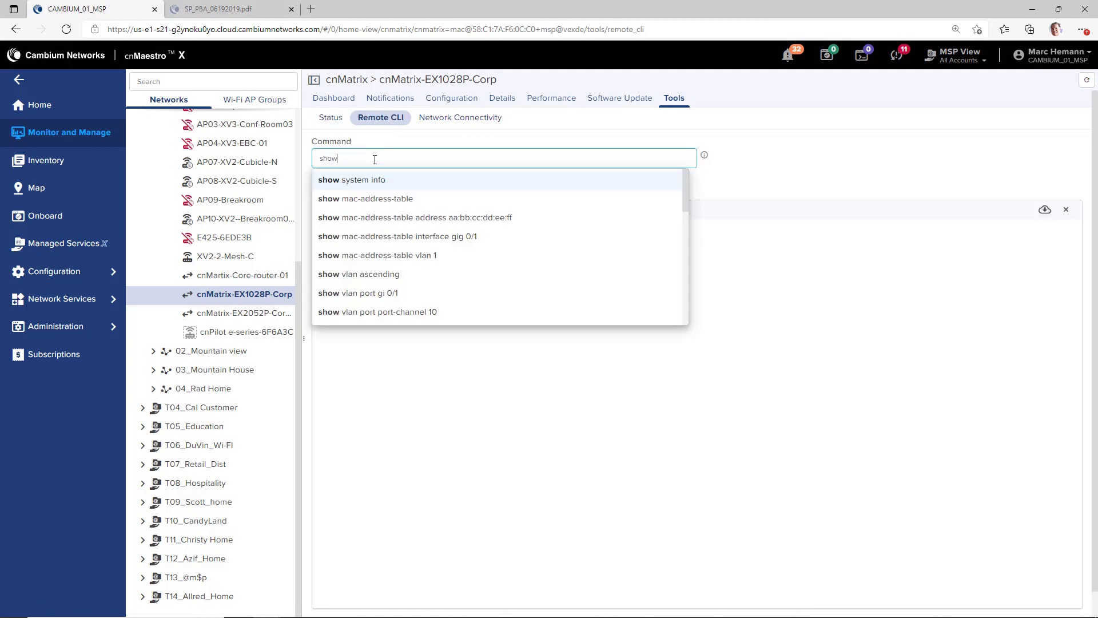
pyautogui.write(' lldp')
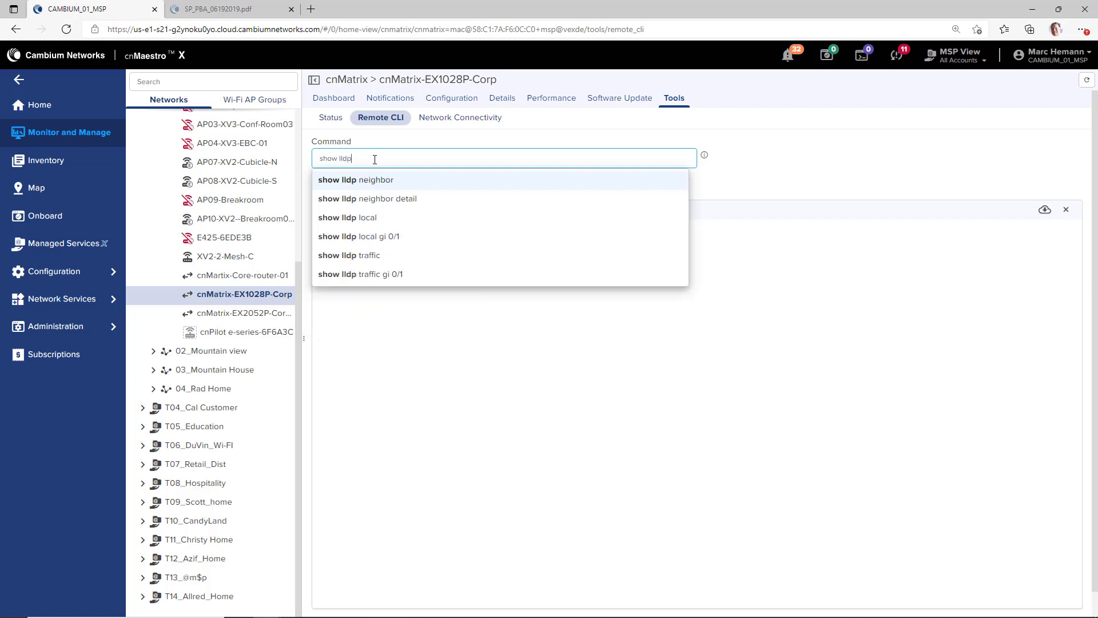
pyautogui.click(379, 200)
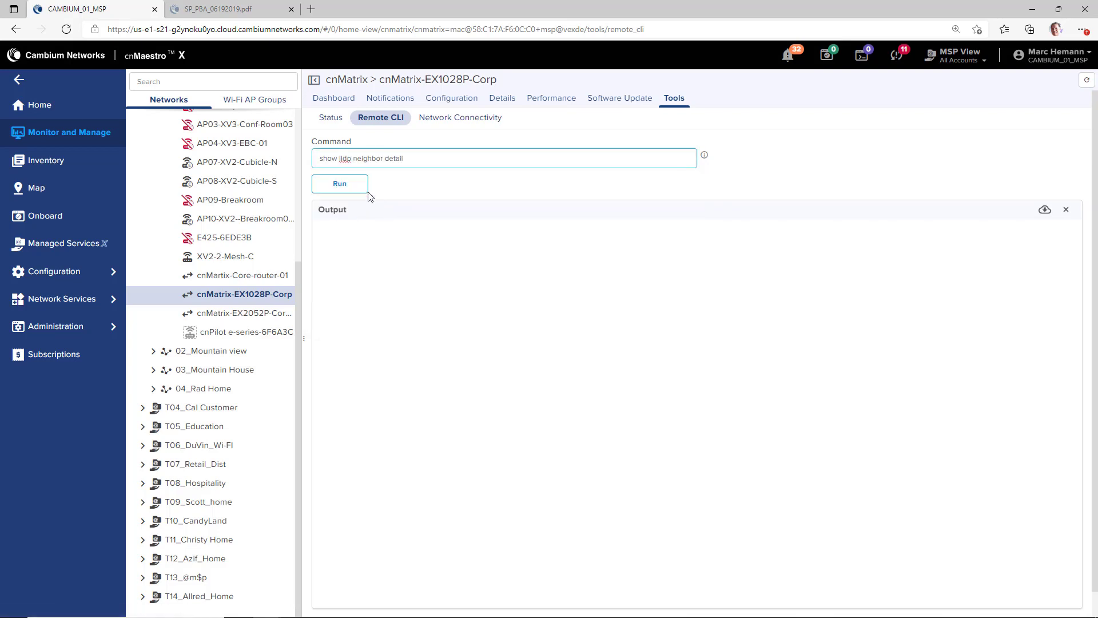
pyautogui.click(354, 191)
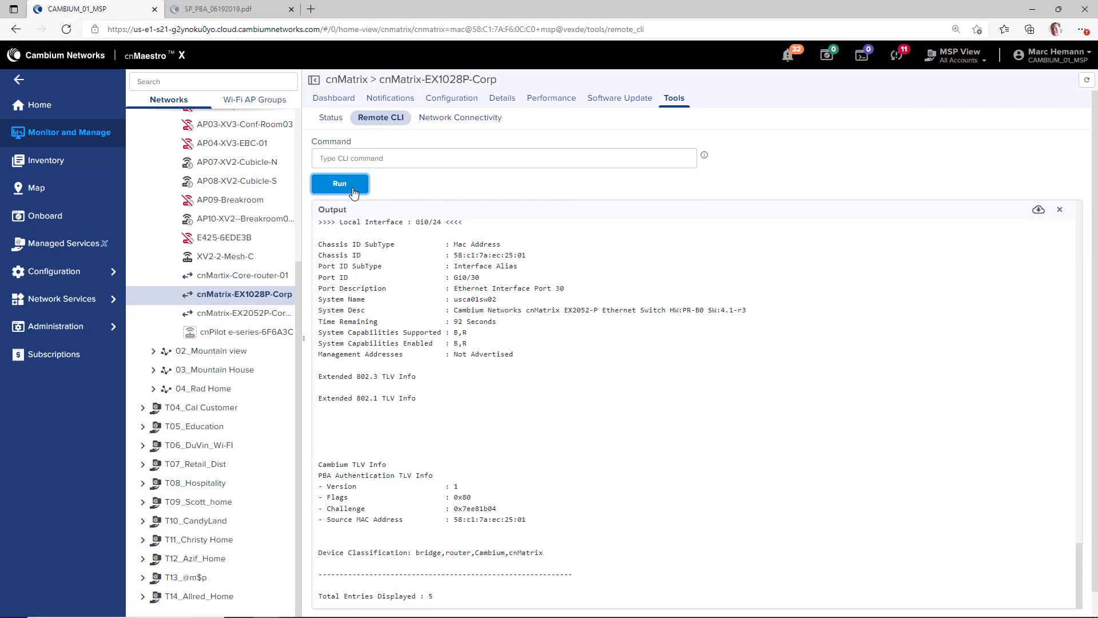
pyautogui.scroll(-1, 457, 356)
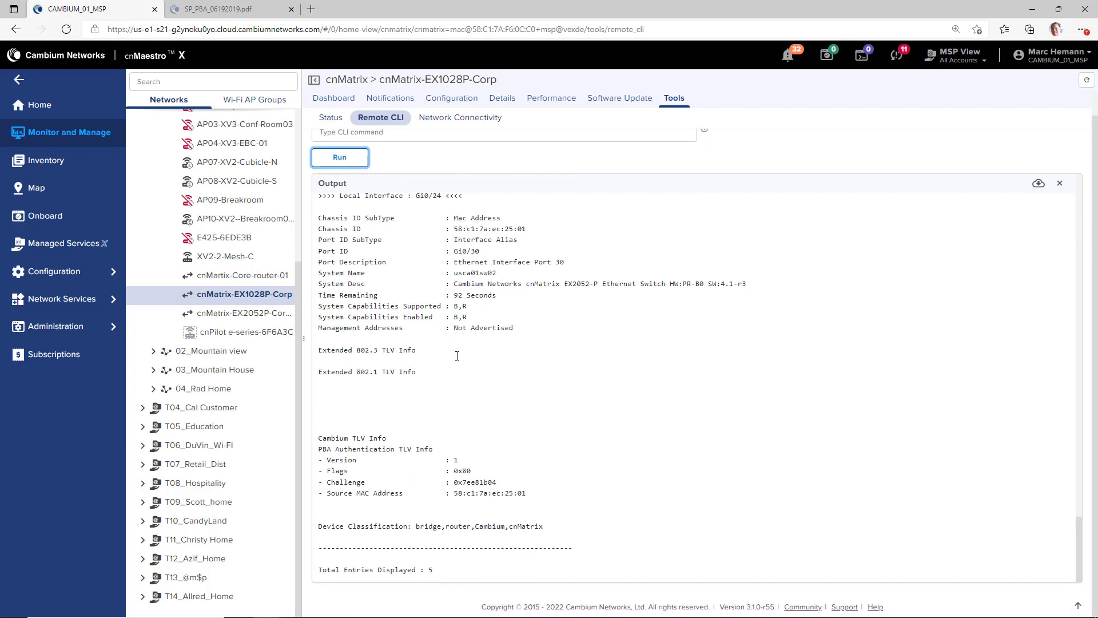
pyautogui.scroll(6, 457, 356)
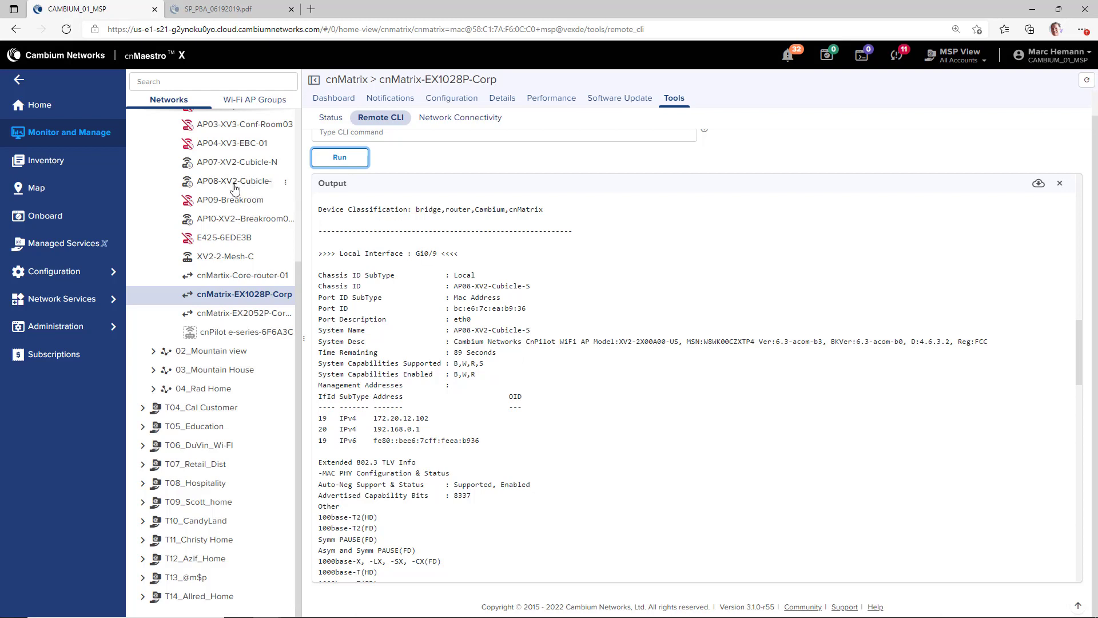
# Open the tools of the AP08-XV2-Cubicle-S access point and download its tech support file
pyautogui.click(217, 182)
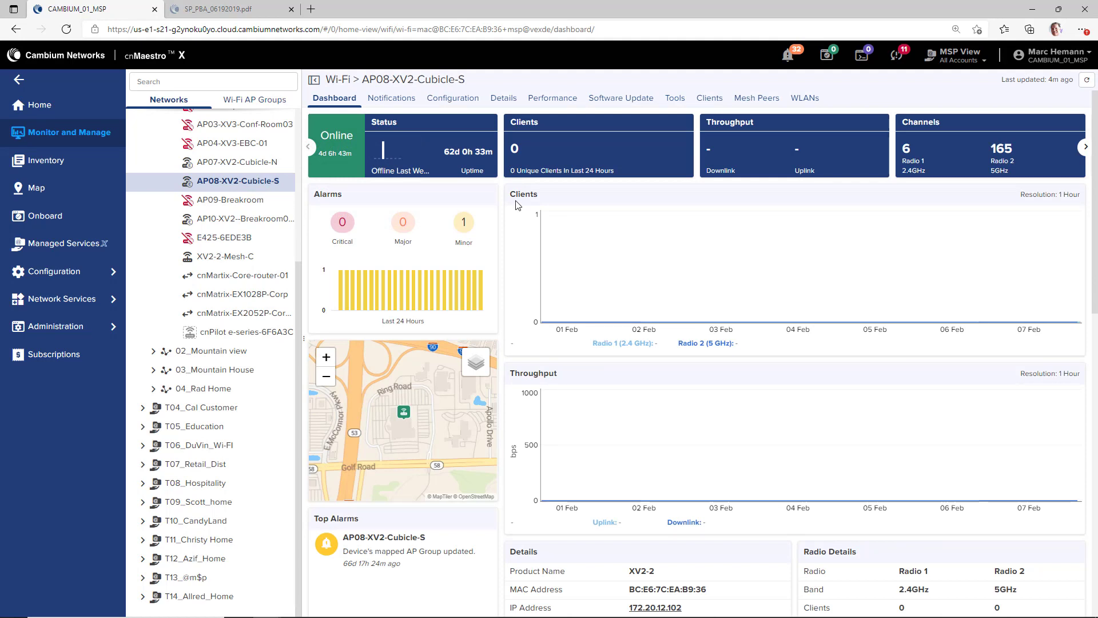
pyautogui.click(674, 99)
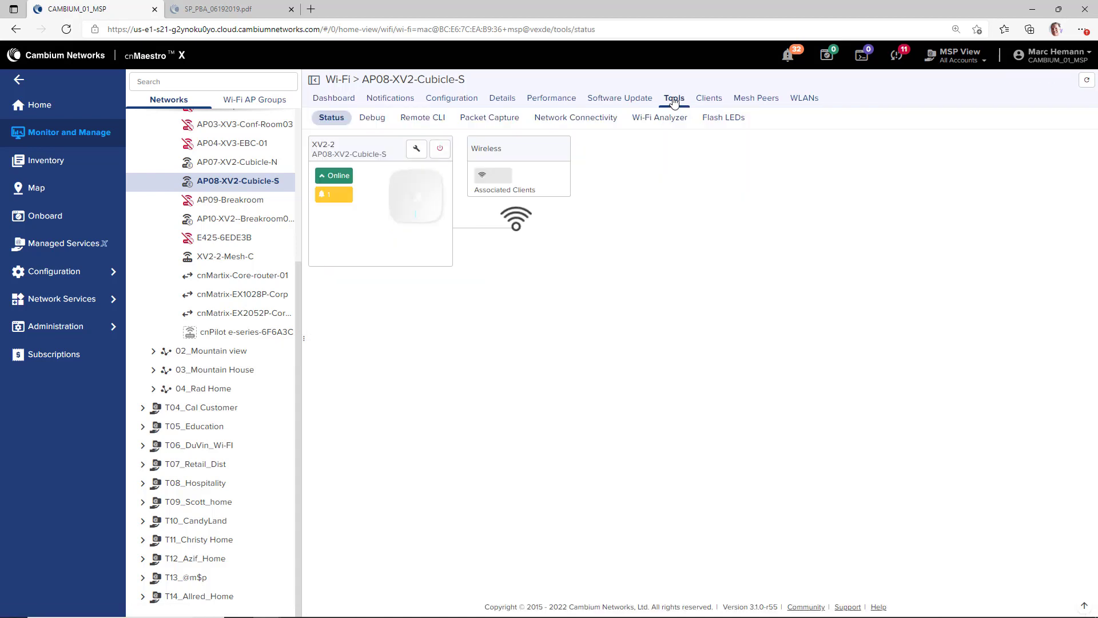
pyautogui.click(417, 150)
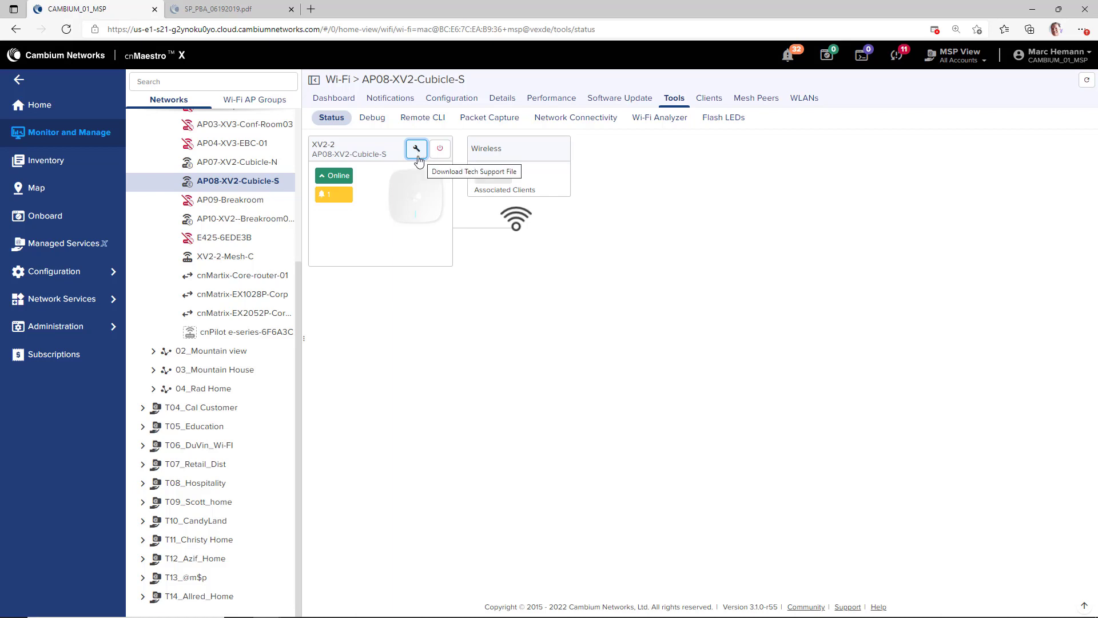
# Run "show config" in the access point's remote CLI
pyautogui.click(423, 118)
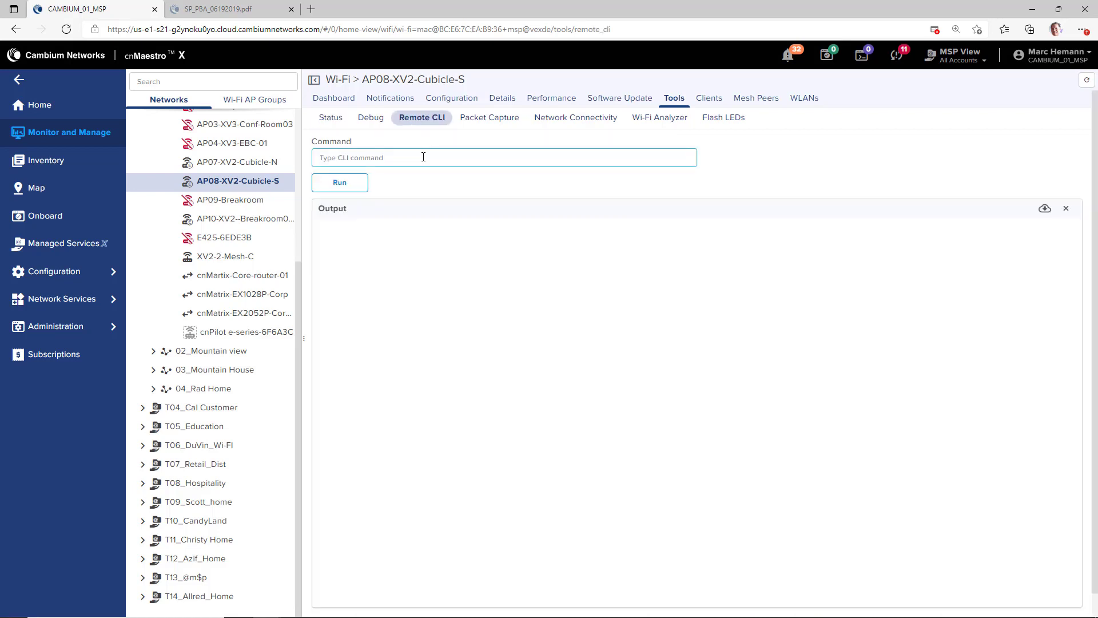
pyautogui.write('show config')
pyautogui.click(340, 183)
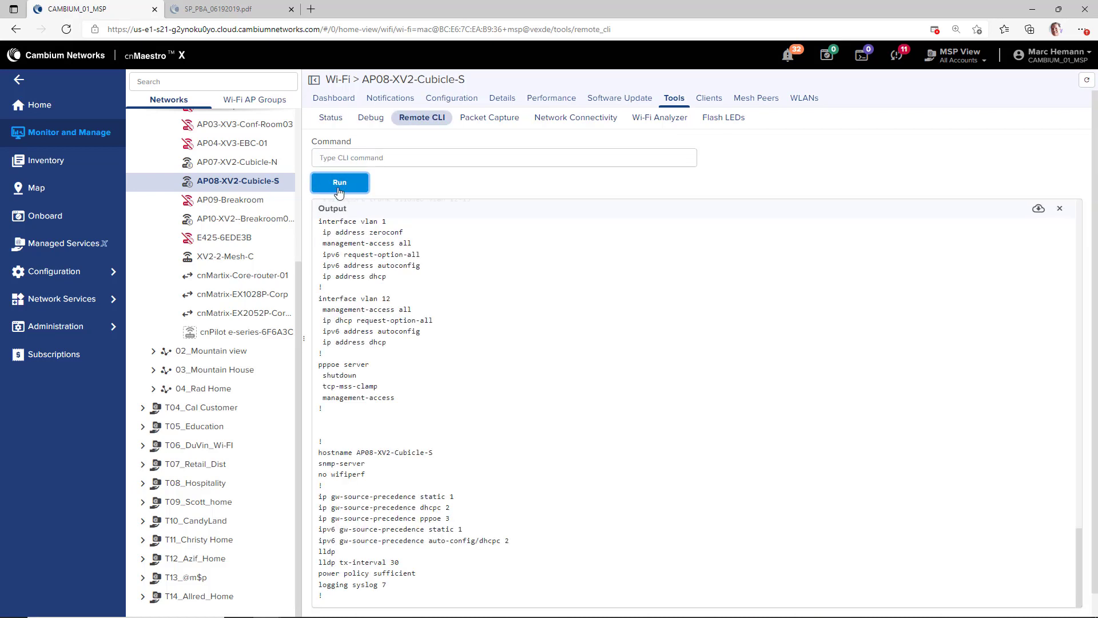
# Review the interface options available for a packet capture on the AP08-XV2-Cubicle-S access point
pyautogui.click(490, 119)
pyautogui.click(469, 162)
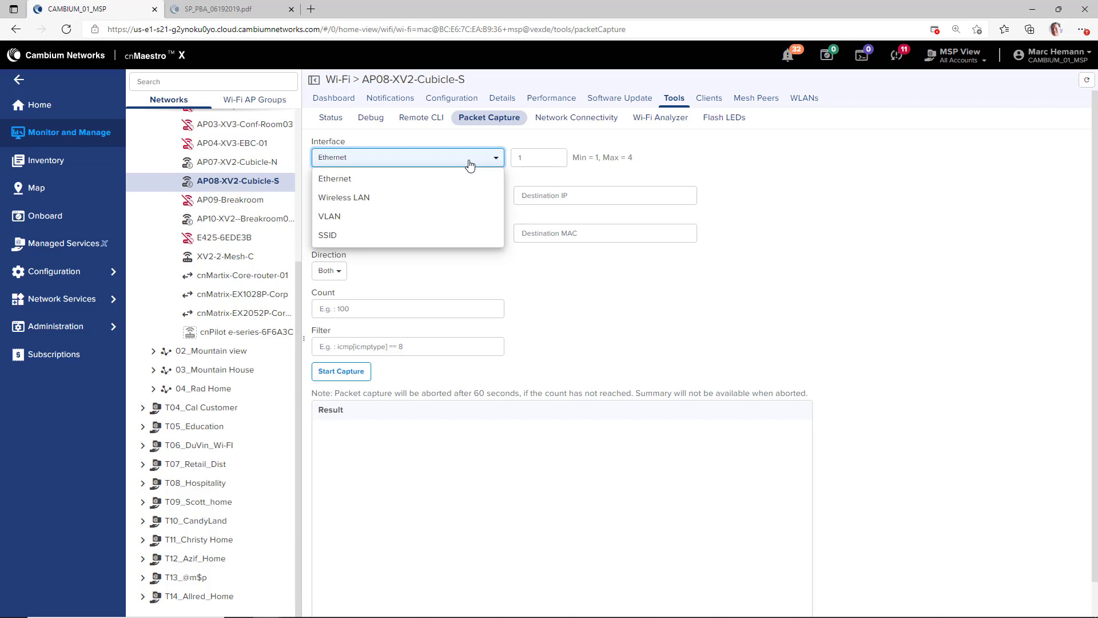
pyautogui.click(611, 277)
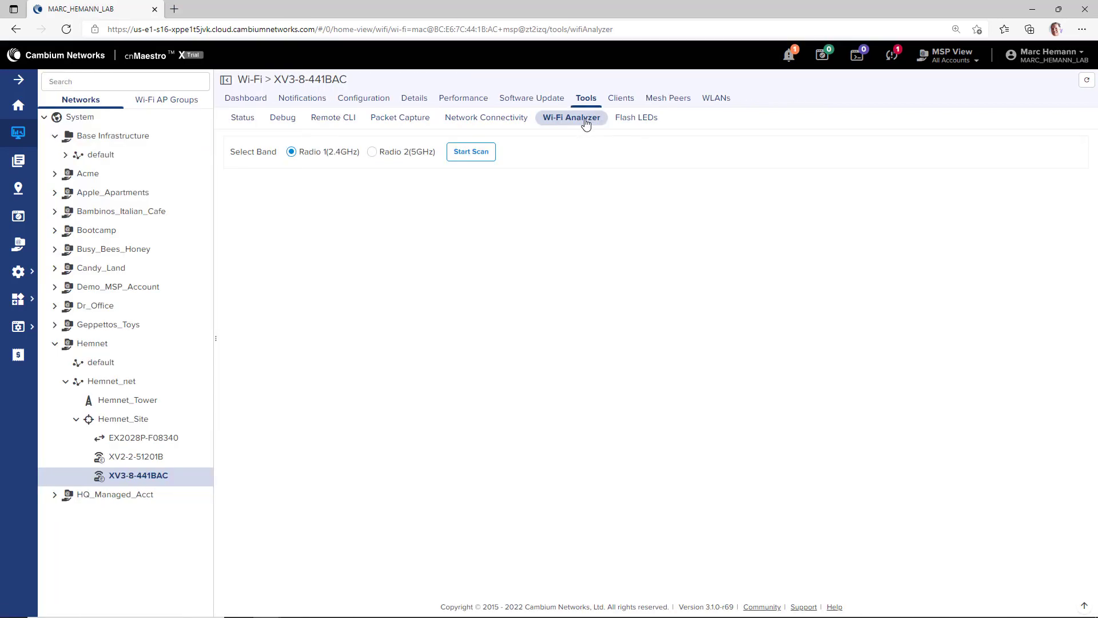
# Run Wi-Fi Analyzer scans on the XV3-8-441BAC access point for Radio 1 (2.4GHz) and Radio 2 (5GHz)
pyautogui.click(468, 153)
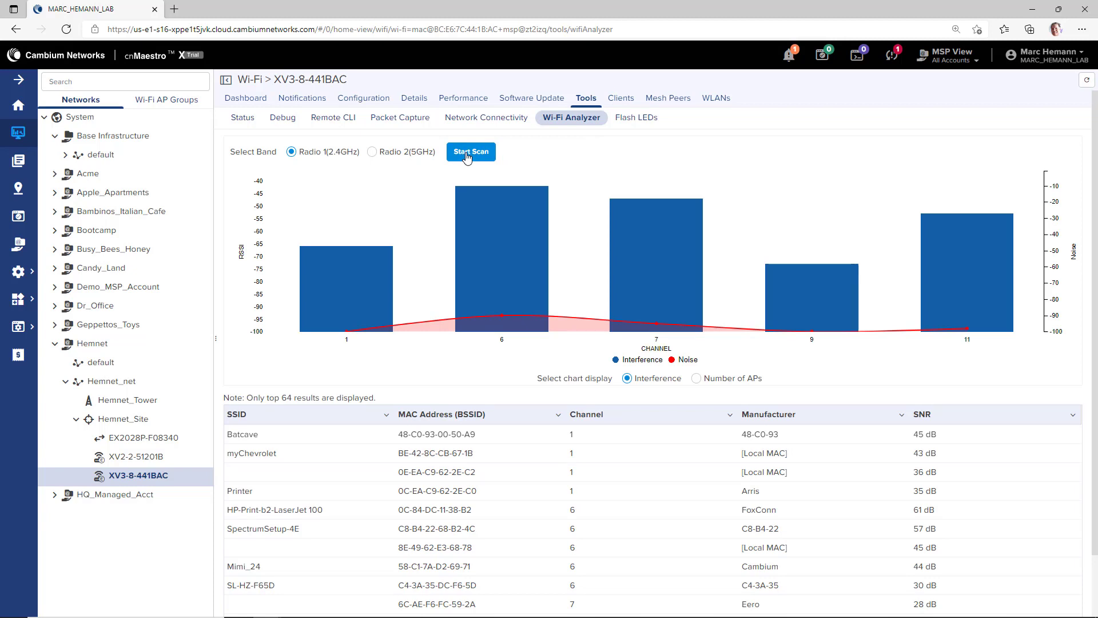
pyautogui.click(373, 152)
pyautogui.click(469, 152)
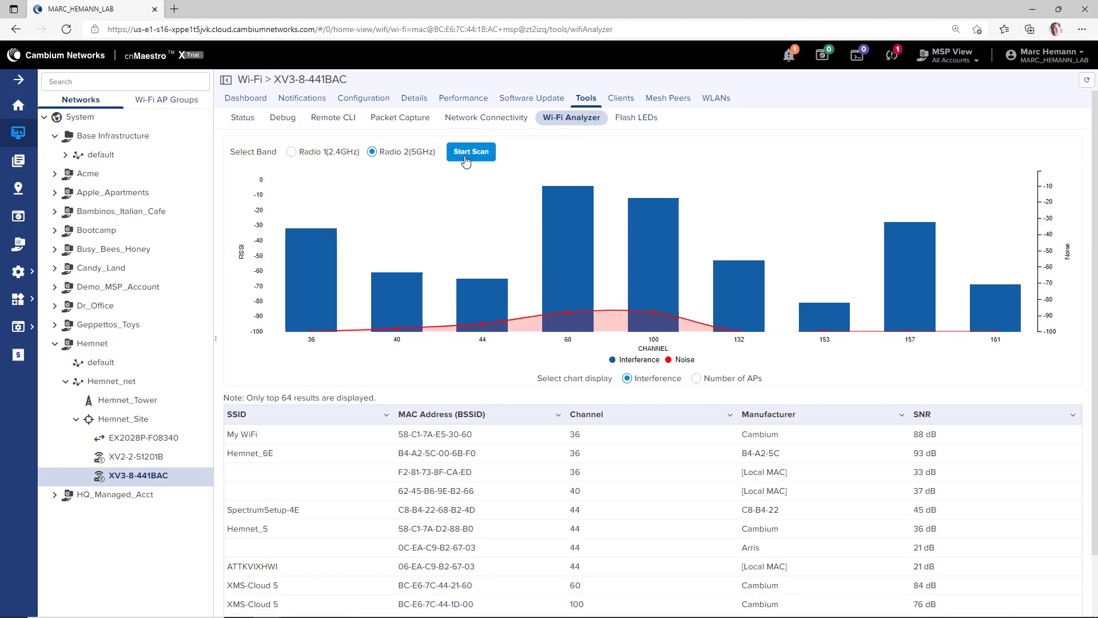
# Examine the 5GHz scan's detected networks and per-channel interference and noise, and switch the chart display to Number of APs
pyautogui.scroll(-2, 519, 225)
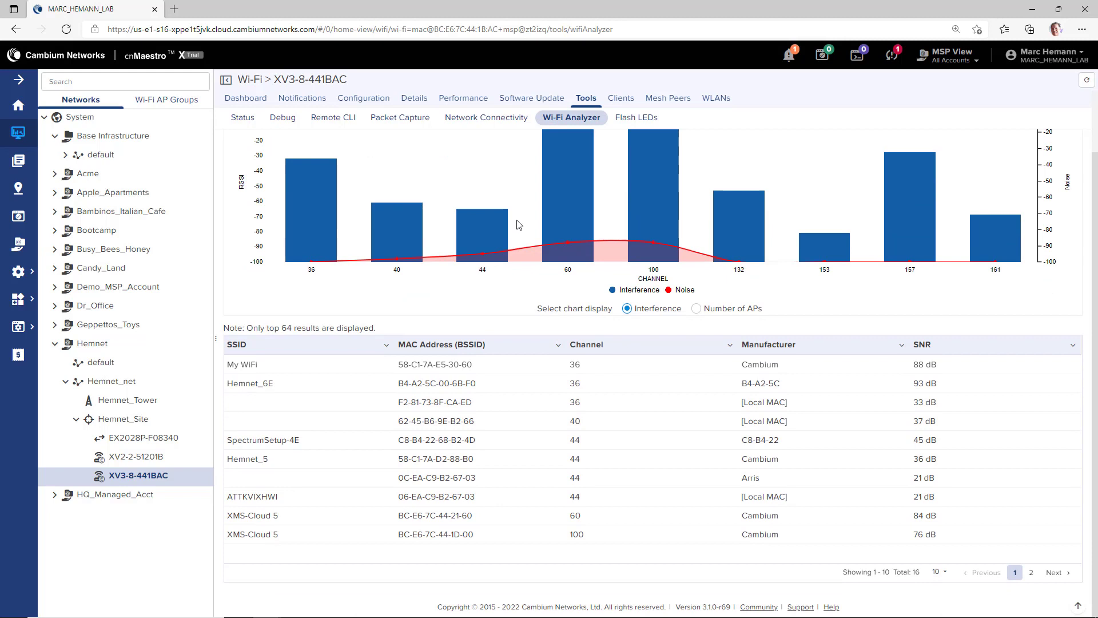
pyautogui.scroll(2, 519, 225)
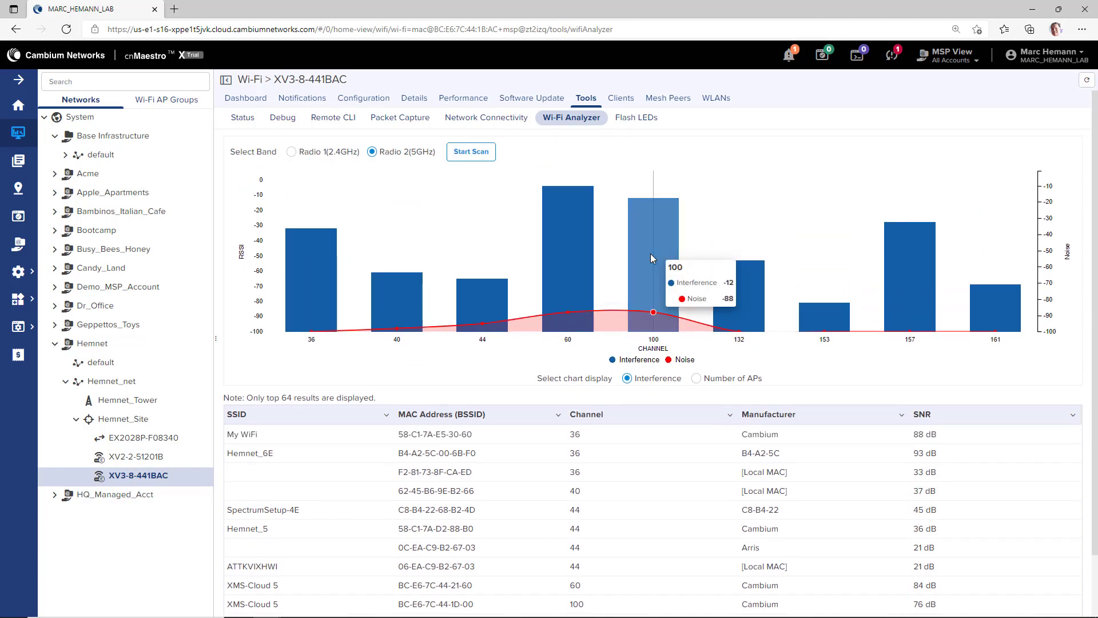
pyautogui.moveTo(587, 209)
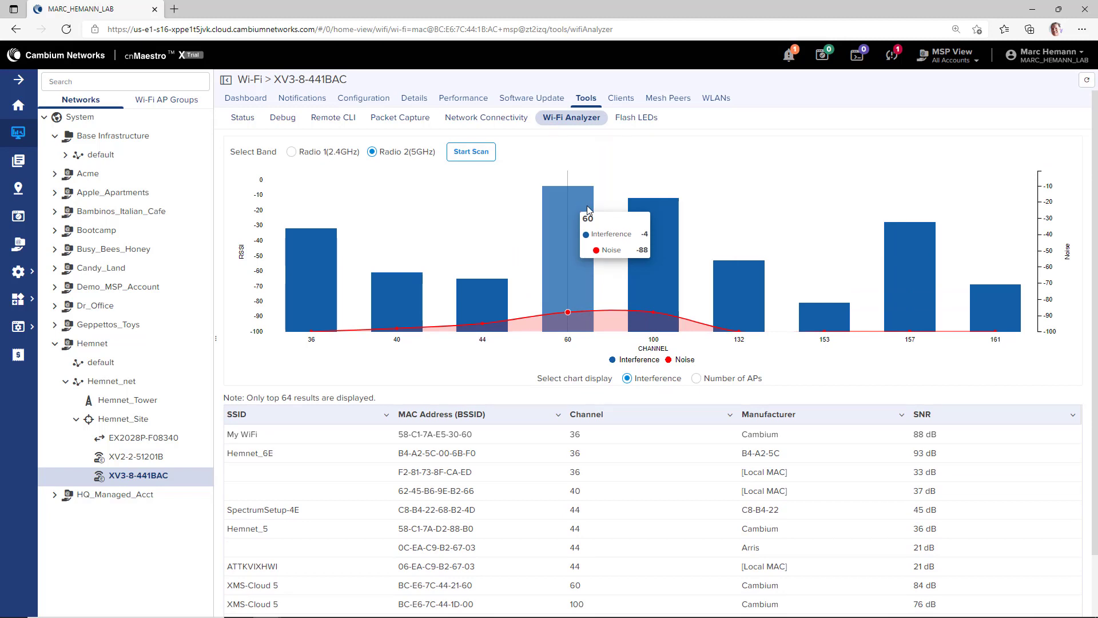
pyautogui.moveTo(647, 226)
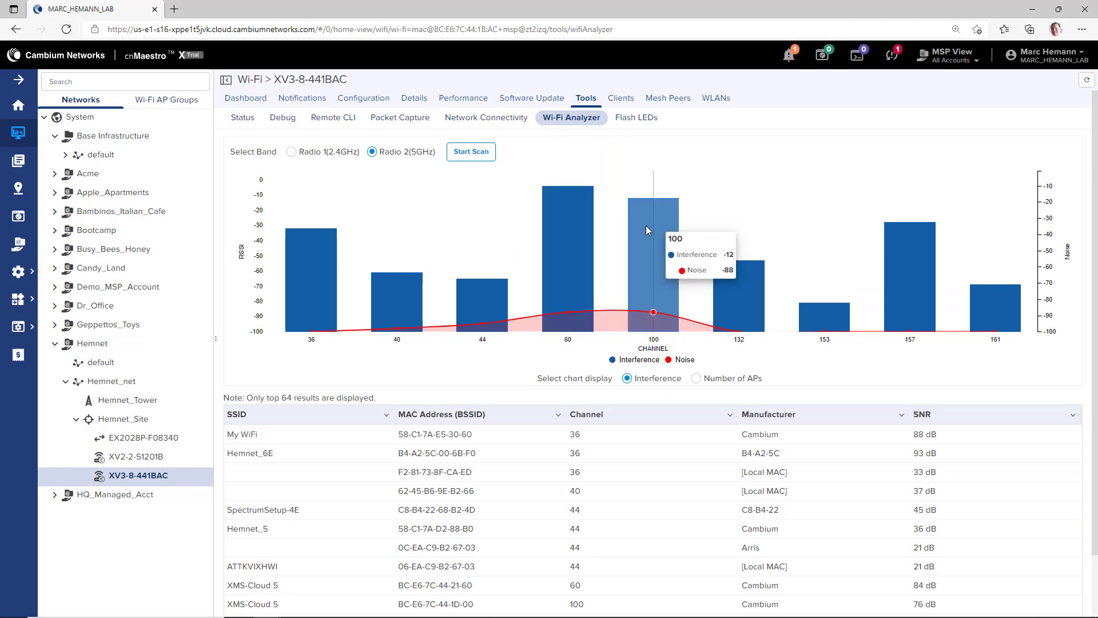
pyautogui.moveTo(318, 237)
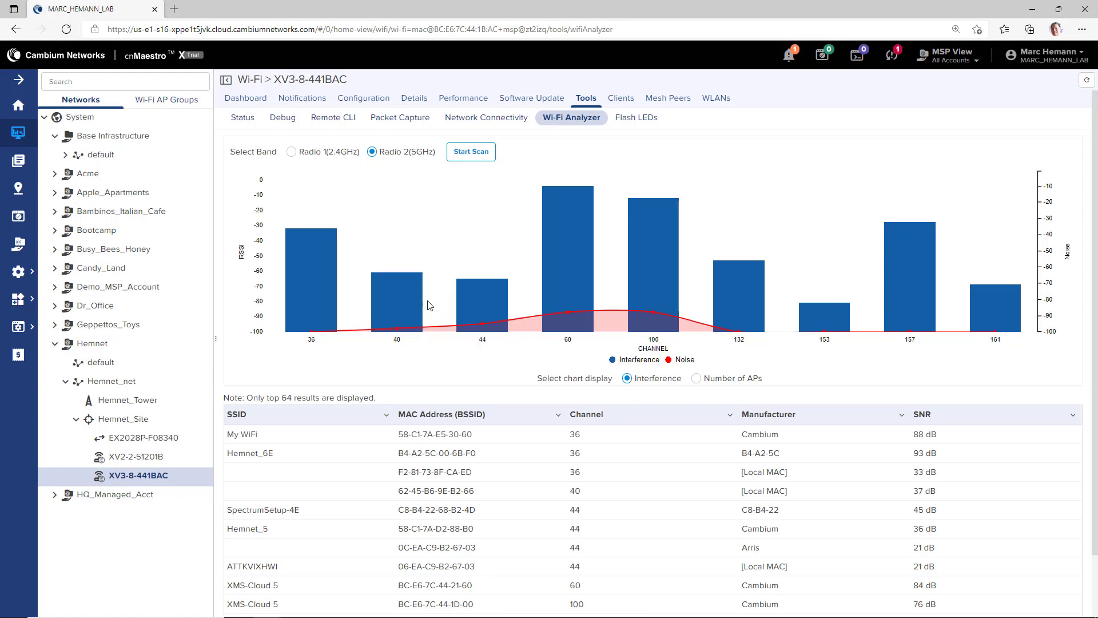
pyautogui.moveTo(762, 318)
pyautogui.moveTo(819, 315)
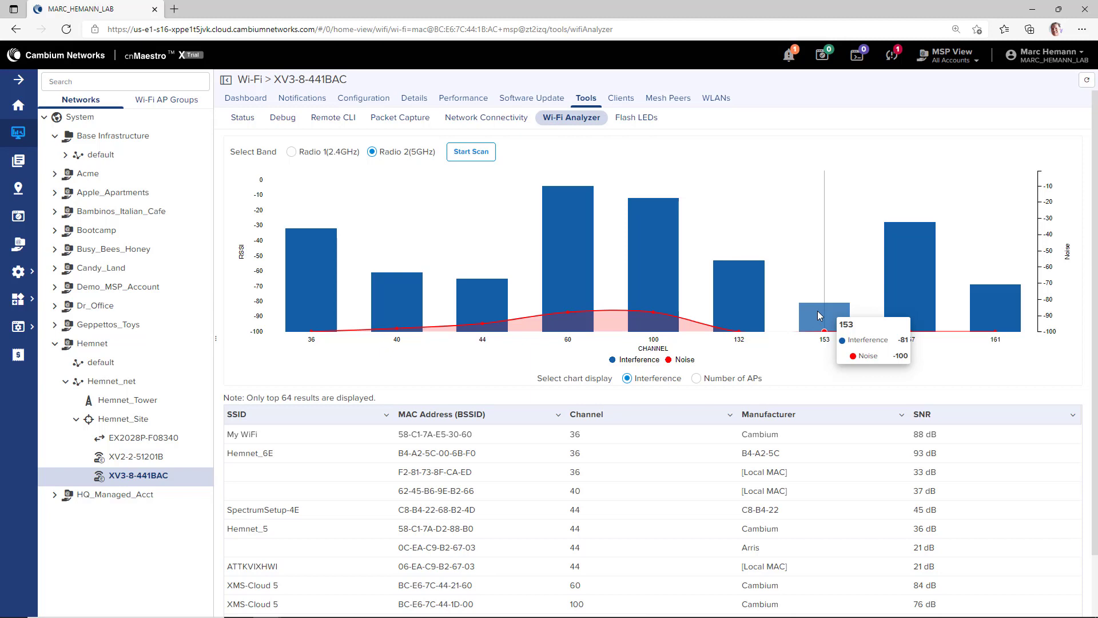
pyautogui.click(697, 379)
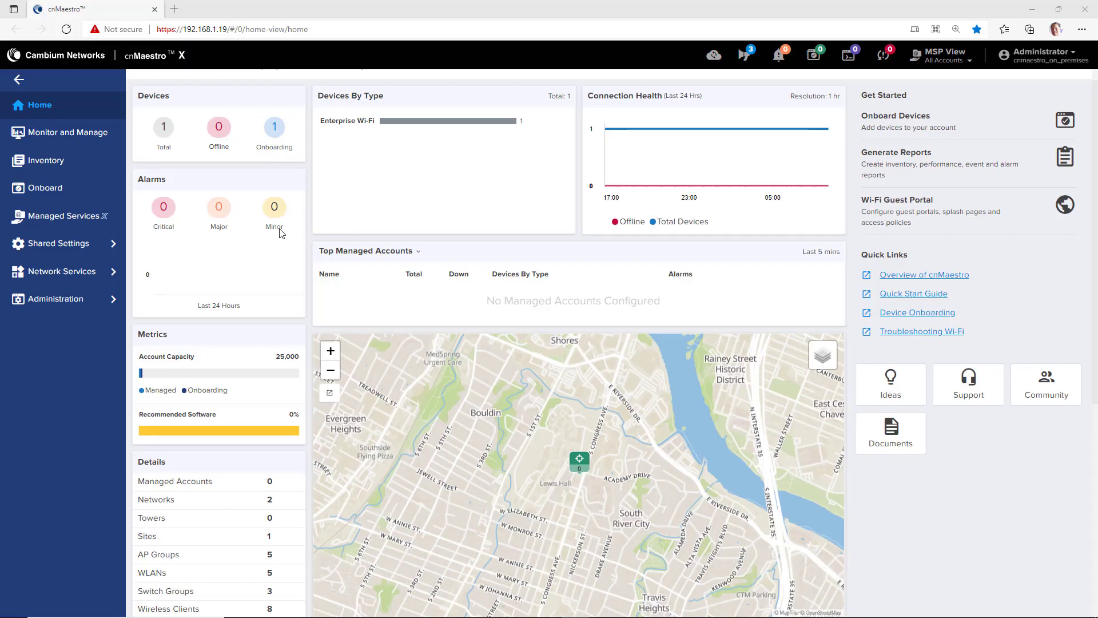
# View the API clients under Network Services in the on-premises cnMaestro and open the Swagger API documentation
pyautogui.click(74, 271)
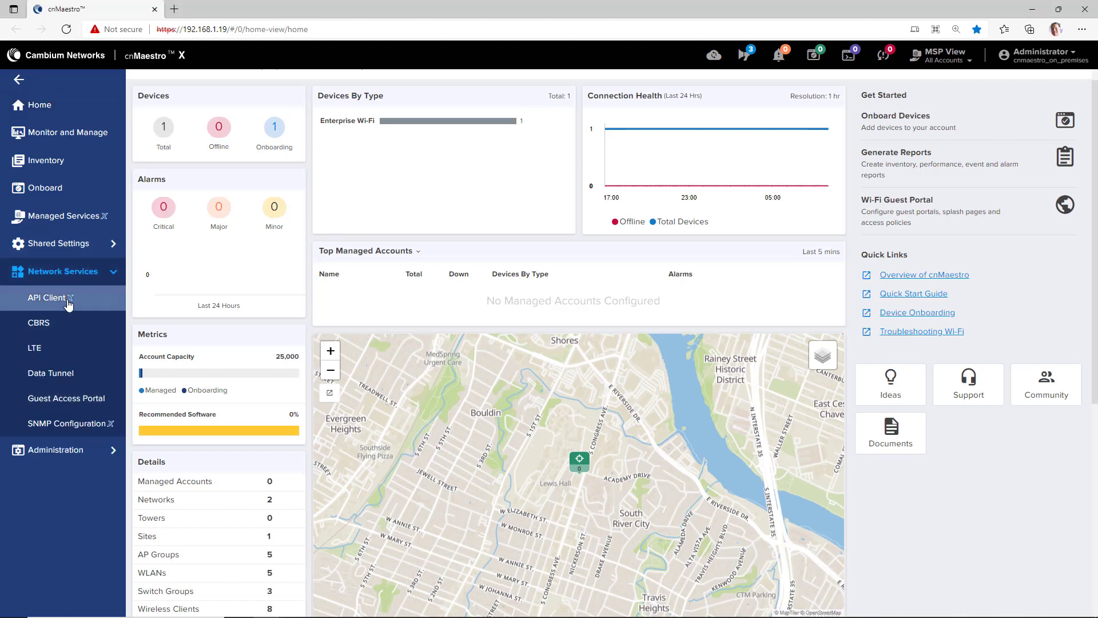
pyautogui.click(68, 297)
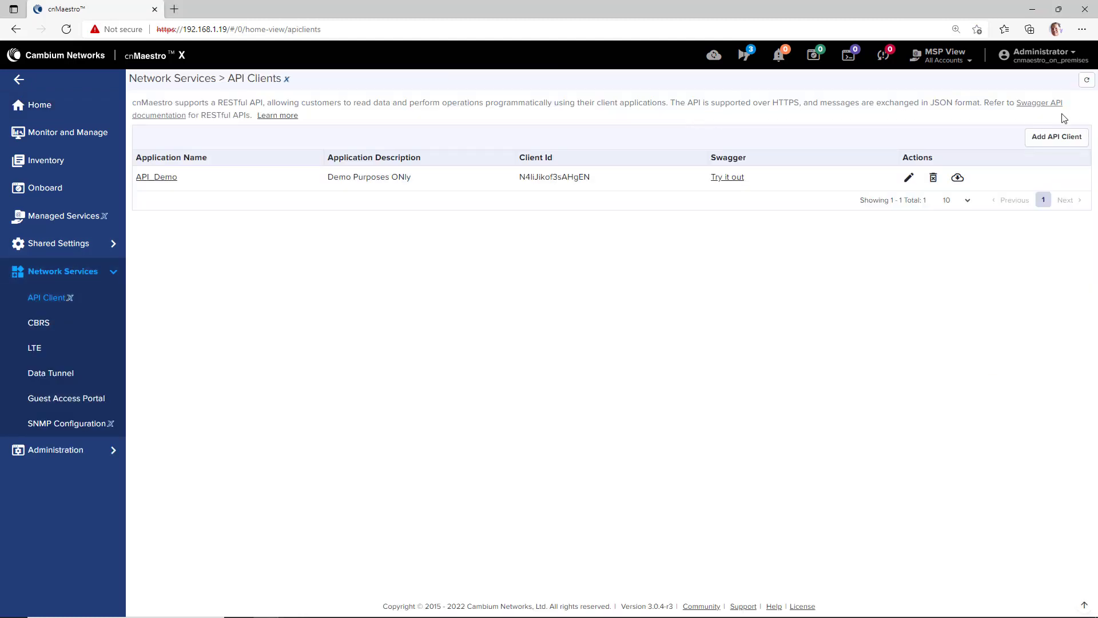
pyautogui.click(1041, 104)
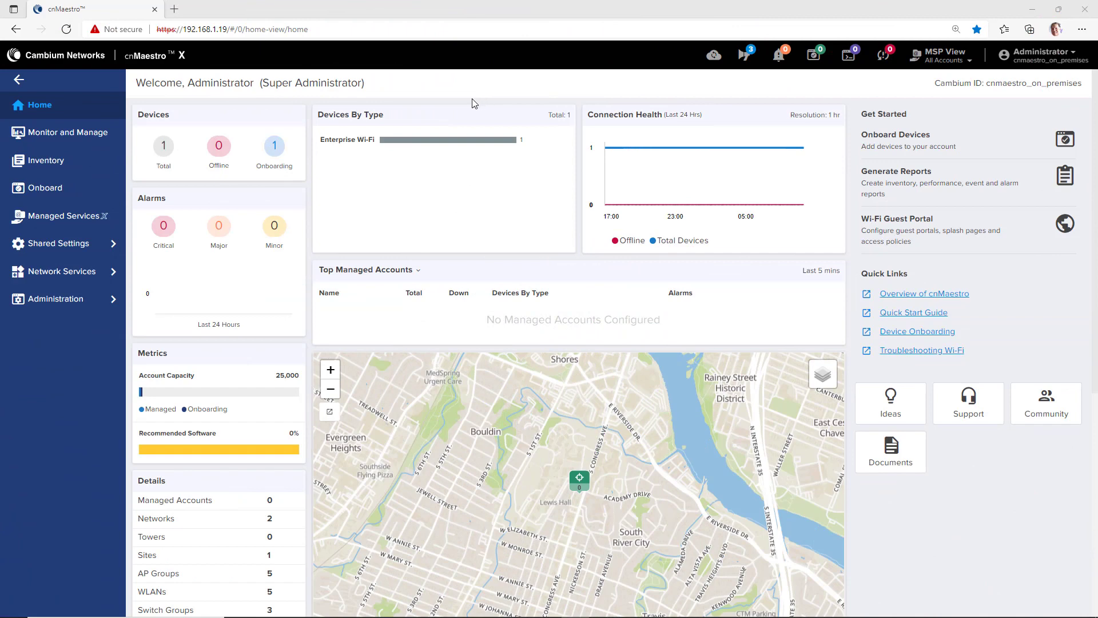
# Review the configured webhooks in the administration settings and open the form for adding a webhook
pyautogui.click(55, 303)
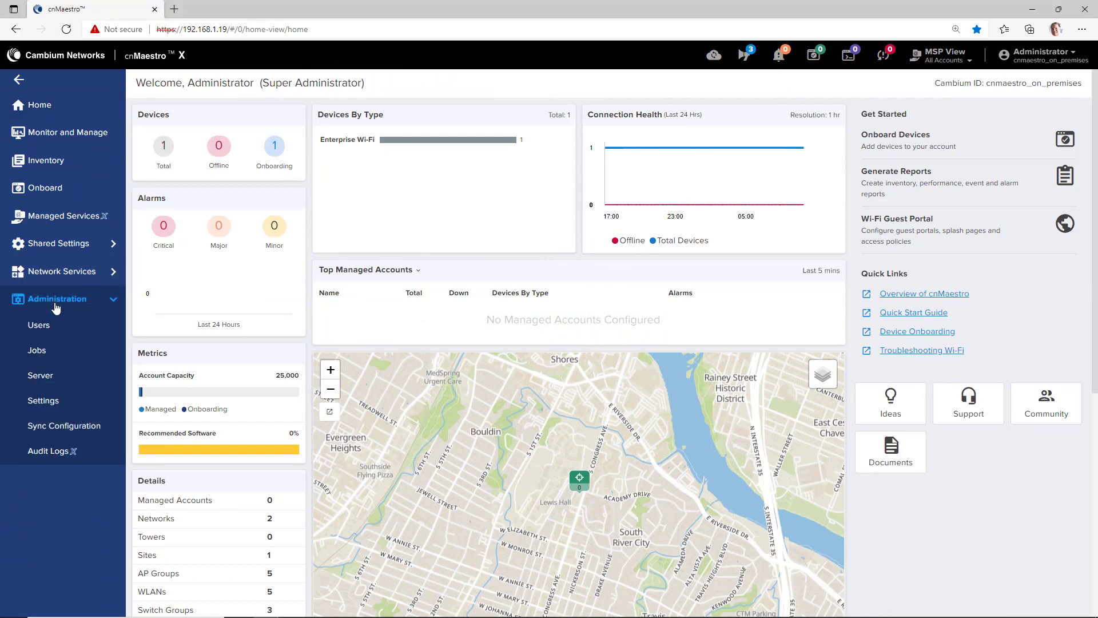
pyautogui.click(74, 405)
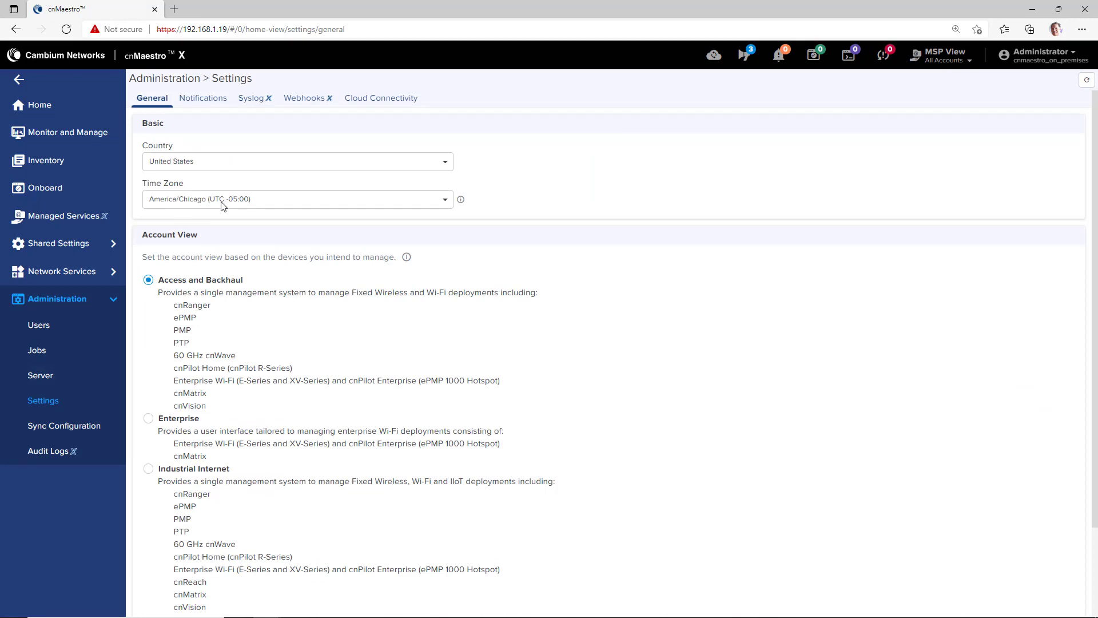
pyautogui.click(306, 101)
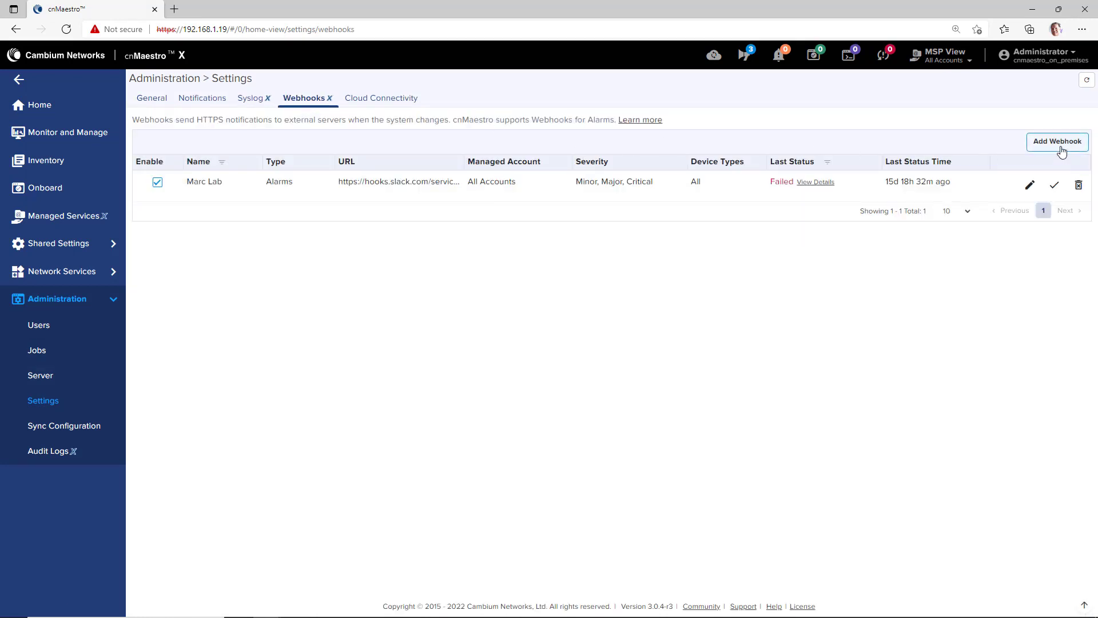
pyautogui.click(1060, 145)
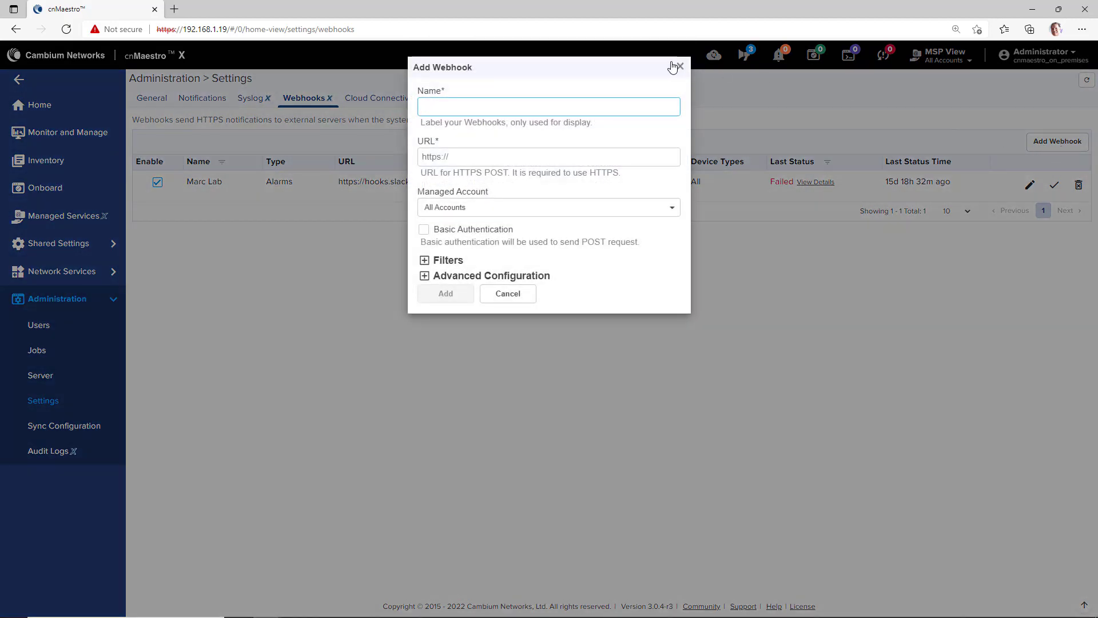